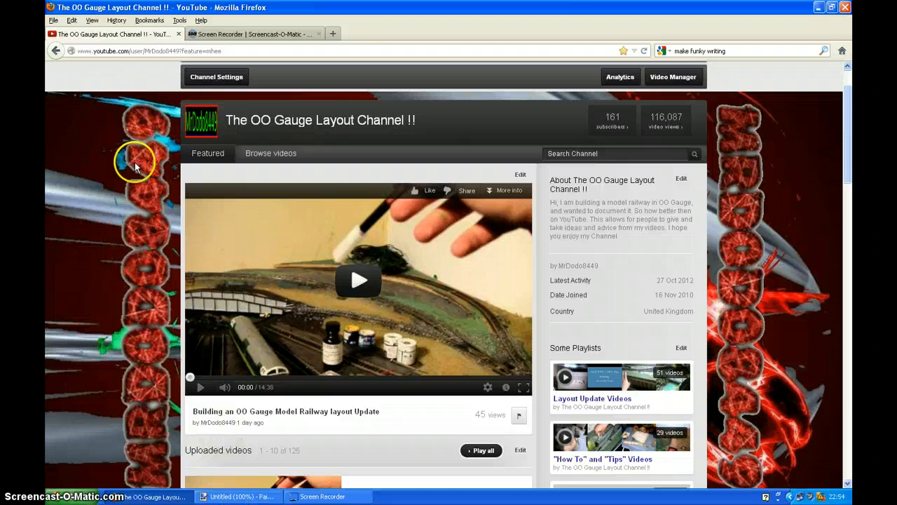
# - Capture a screenshot of the YouTube channel page with the featured video and the side lettering in view
pyautogui.scroll(-2, 135, 169)
pyautogui.scroll(2, 135, 176)
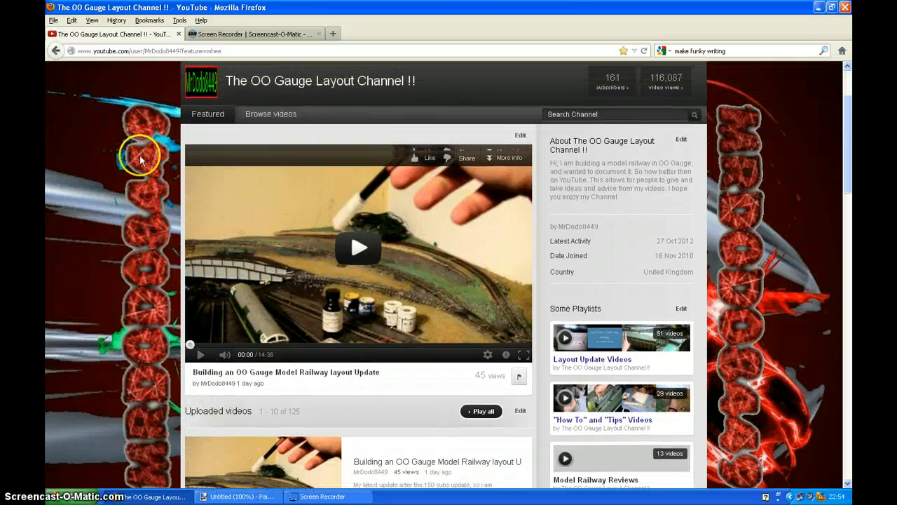
pyautogui.scroll(-2, 62, 174)
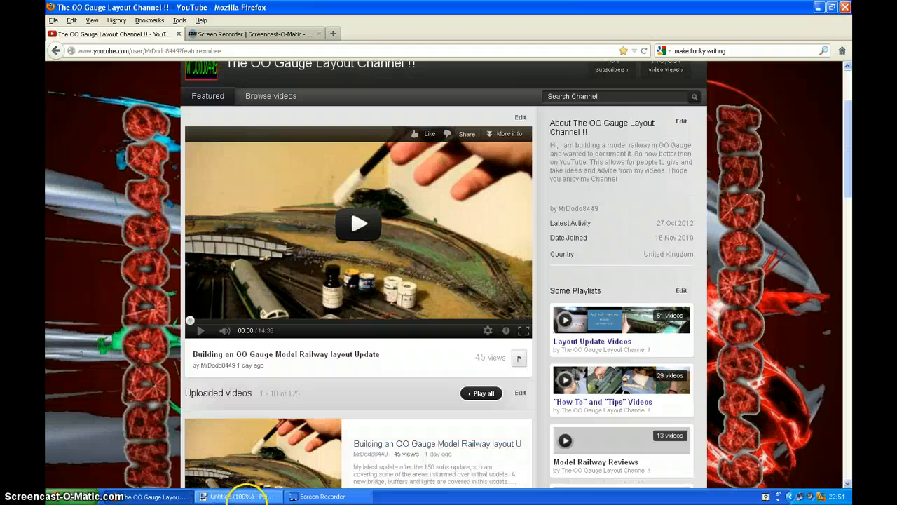
# - Switch to Paint.NET and set the canvas size to 1500 by 825 pixels
pyautogui.click(245, 497)
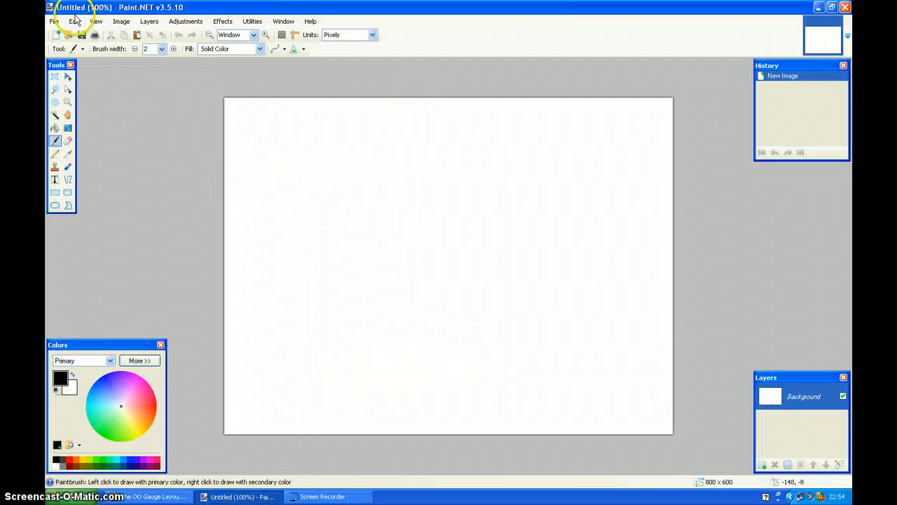
pyautogui.click(122, 21)
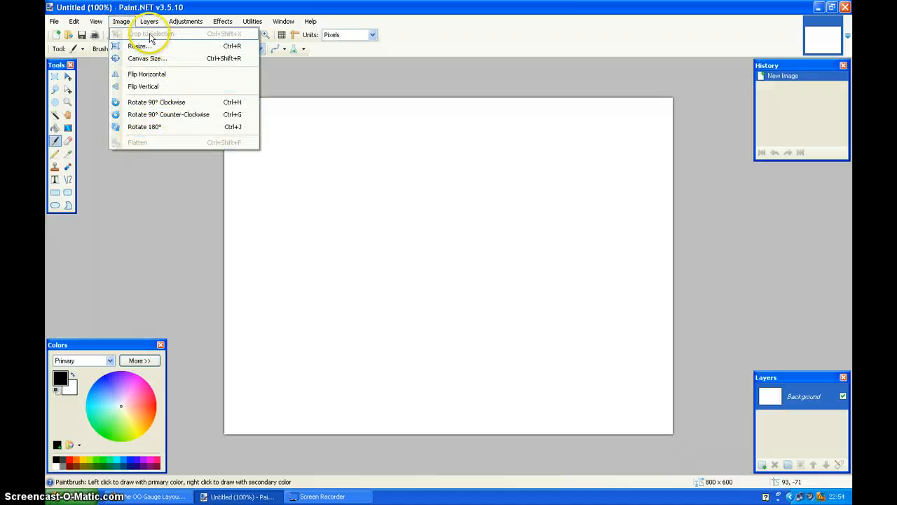
pyautogui.click(140, 58)
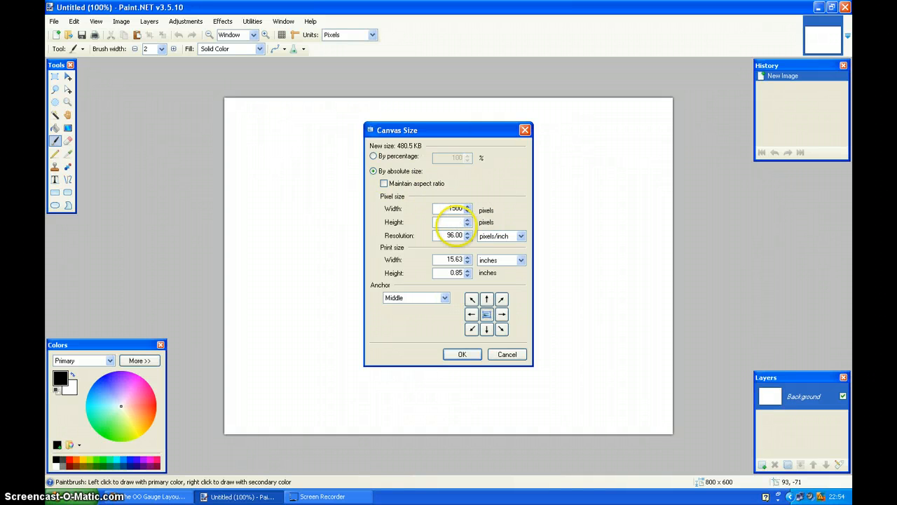
pyautogui.click(447, 352)
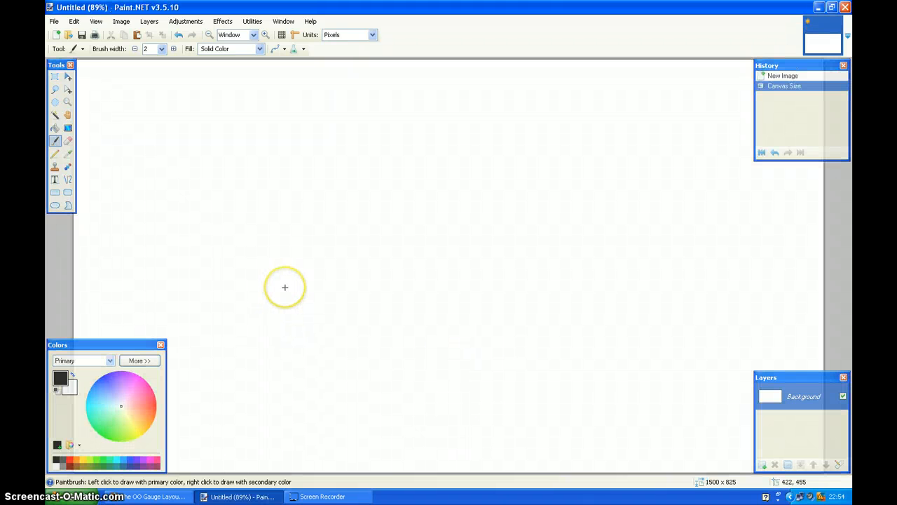
# - Paste the channel page screenshot while keeping the canvas size, and centre it horizontally on the canvas
pyautogui.hotkey('ctrl', 'v')
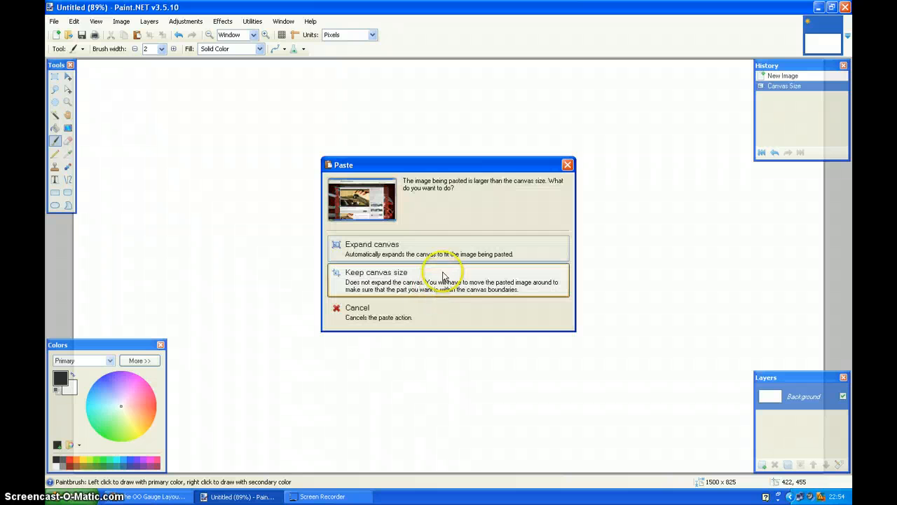
pyautogui.click(397, 283)
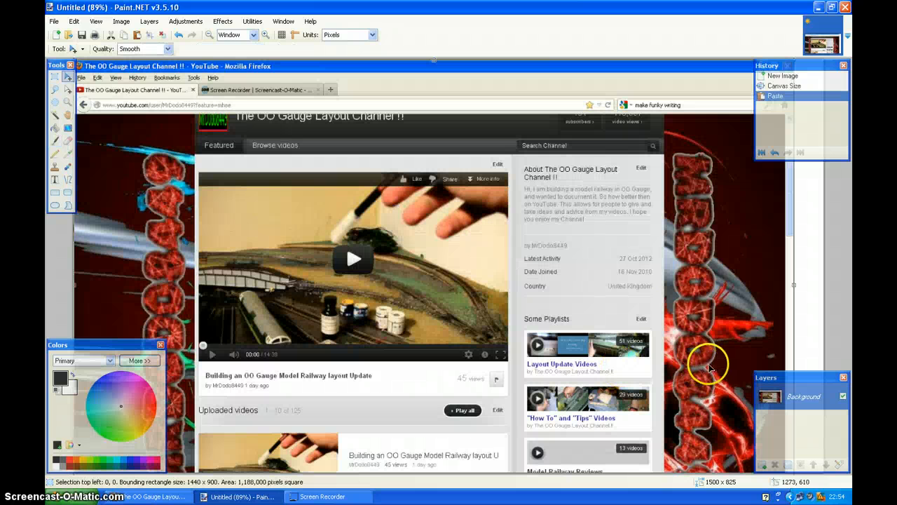
pyautogui.hotkey('ctrl', 'b')
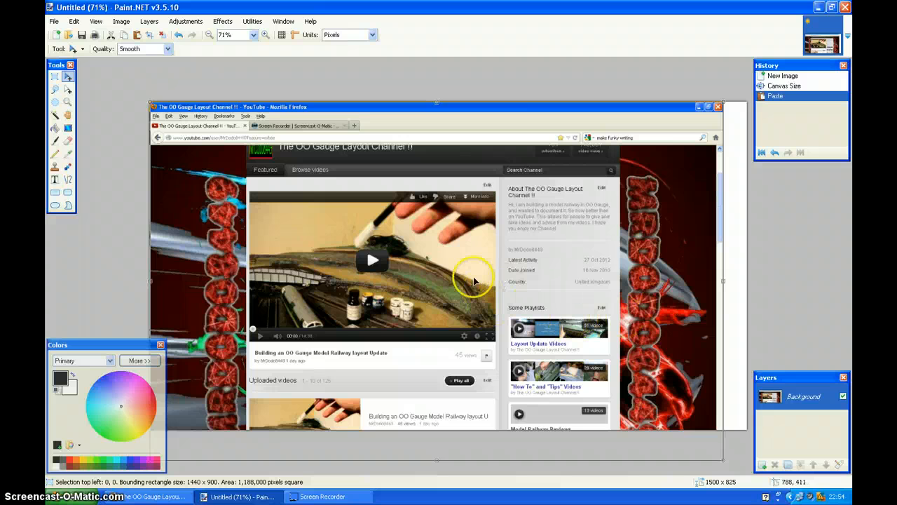
pyautogui.moveTo(495, 258); pyautogui.dragTo(507, 255)
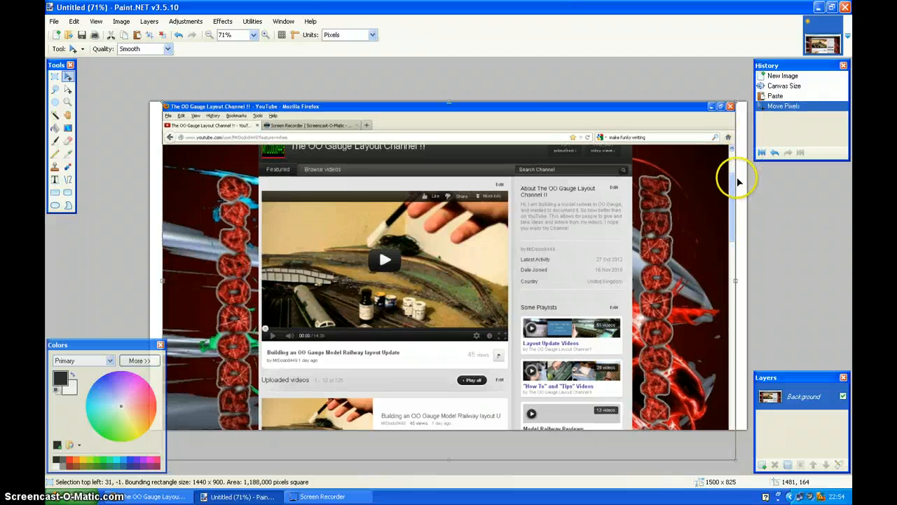
pyautogui.click(545, 235)
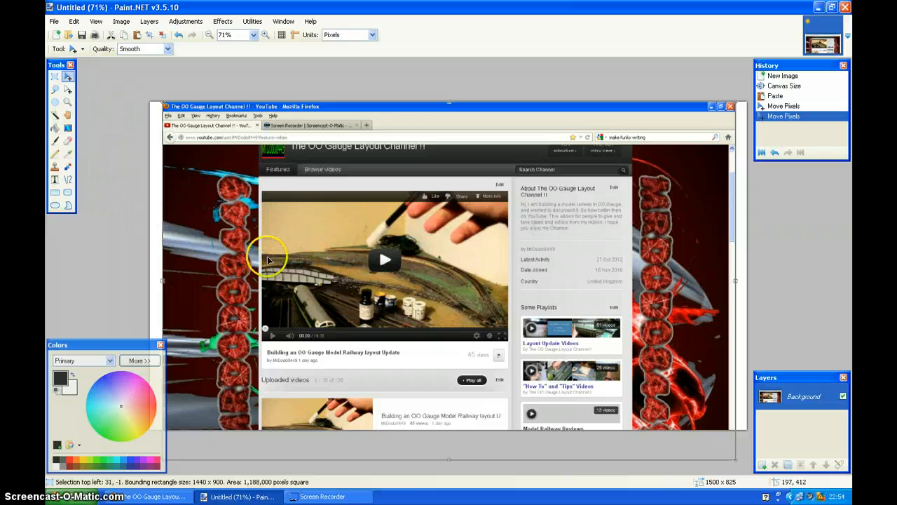
pyautogui.hotkey('ctrl', 'd')
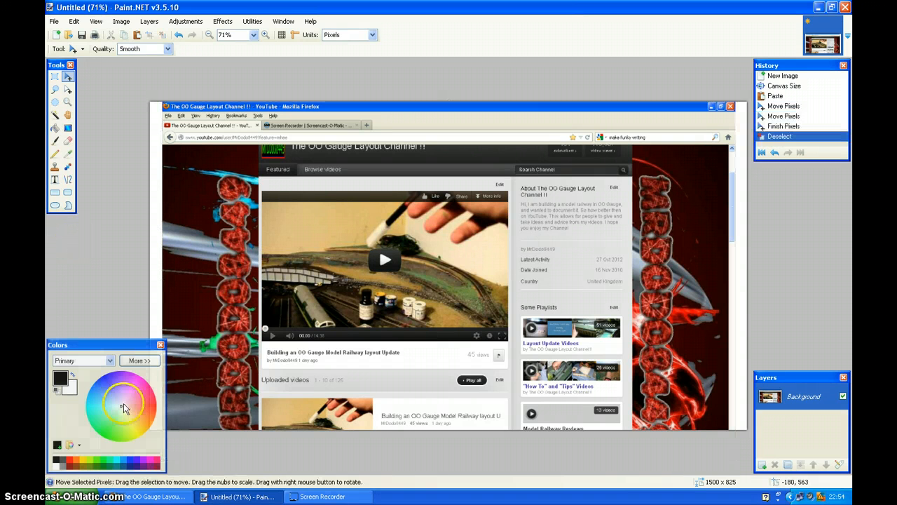
# - Add a new layer and set the primary colour to yellow and the secondary colour to light blue for the Rectangle tool
pyautogui.click(762, 464)
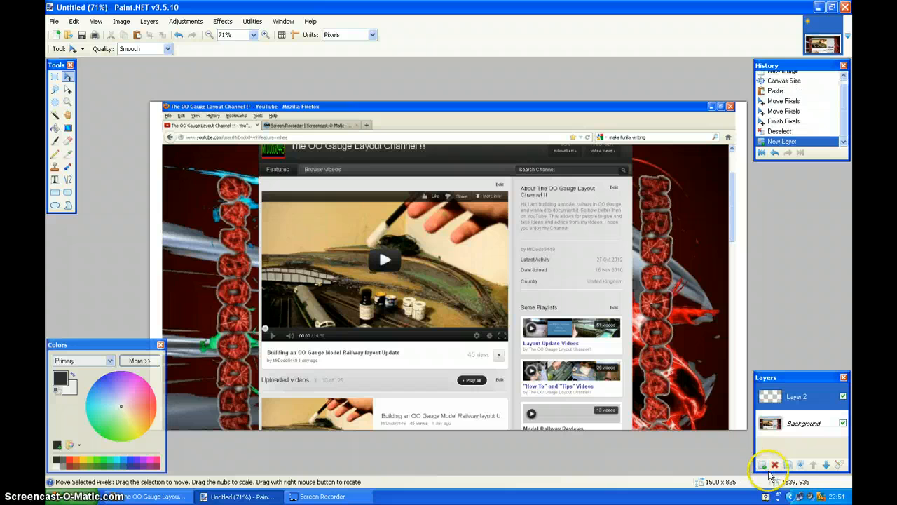
pyautogui.click(54, 193)
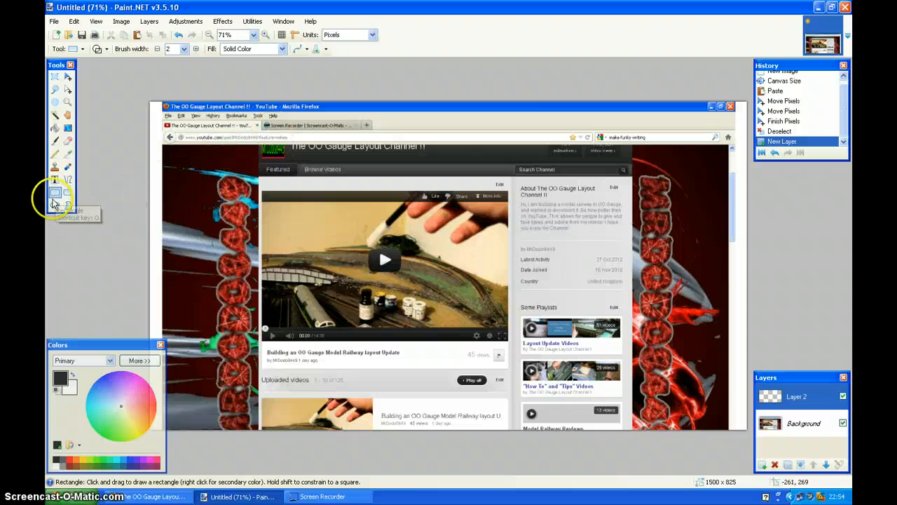
pyautogui.click(139, 361)
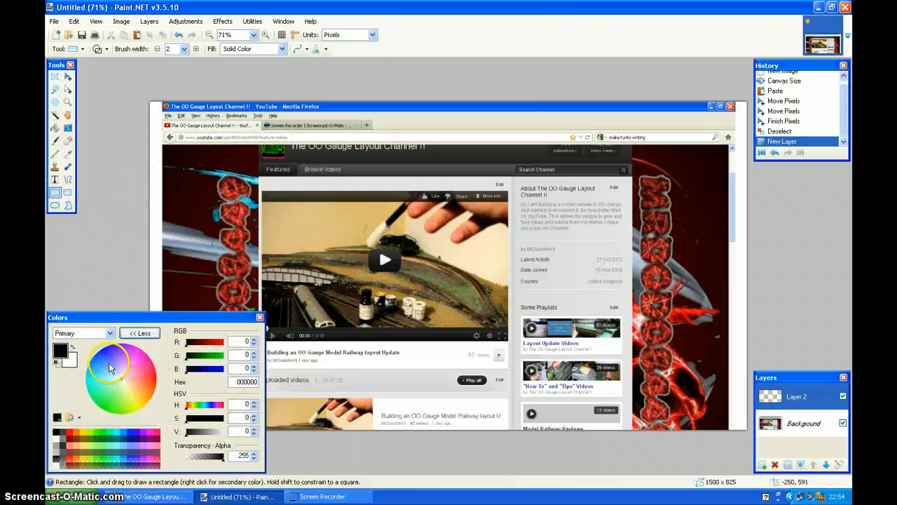
pyautogui.moveTo(141, 384)
pyautogui.mouseDown()
pyautogui.moveTo(136, 378)
pyautogui.moveTo(122, 394)
pyautogui.mouseUp()
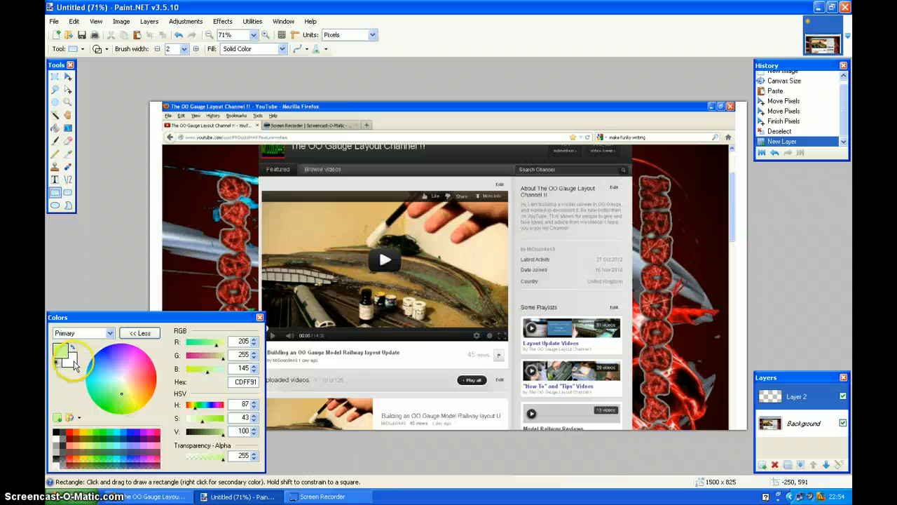
pyautogui.click(71, 364)
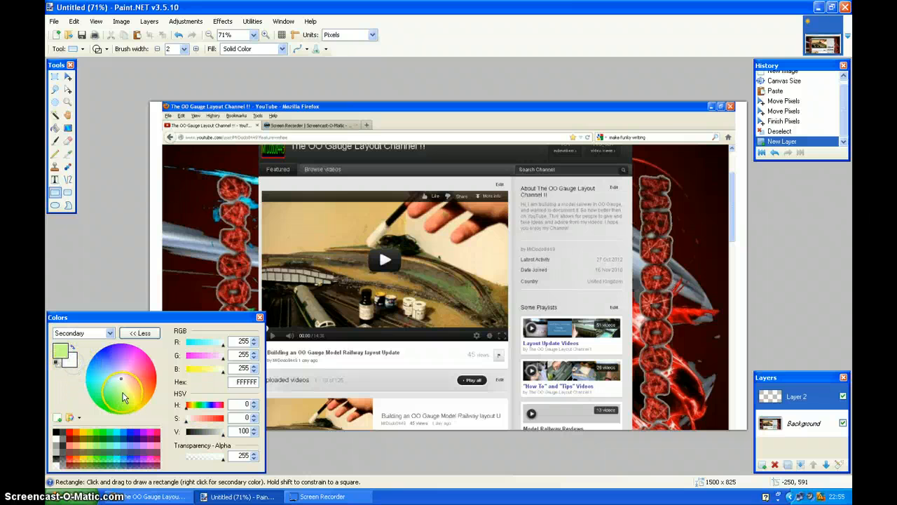
pyautogui.moveTo(122, 392)
pyautogui.mouseDown()
pyautogui.moveTo(108, 373)
pyautogui.moveTo(112, 363)
pyautogui.moveTo(140, 409)
pyautogui.mouseUp()
pyautogui.click(56, 352)
pyautogui.click(123, 399)
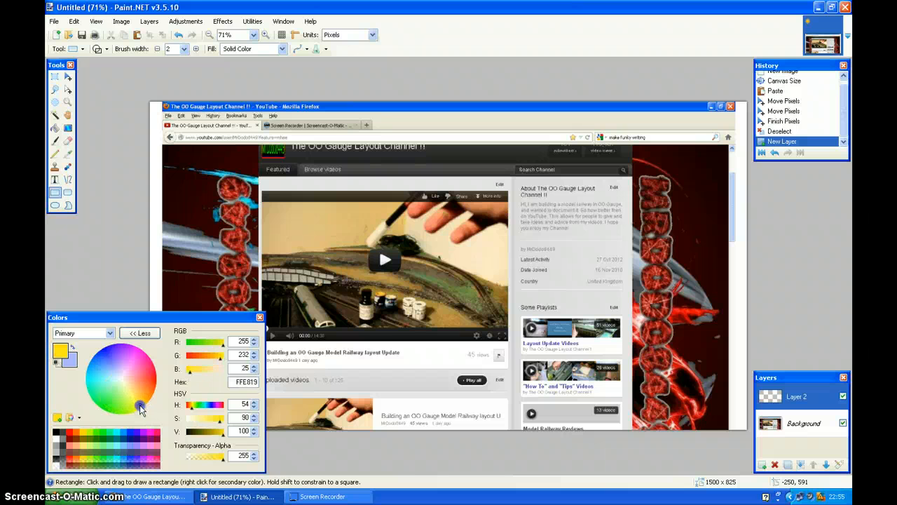
pyautogui.click(140, 333)
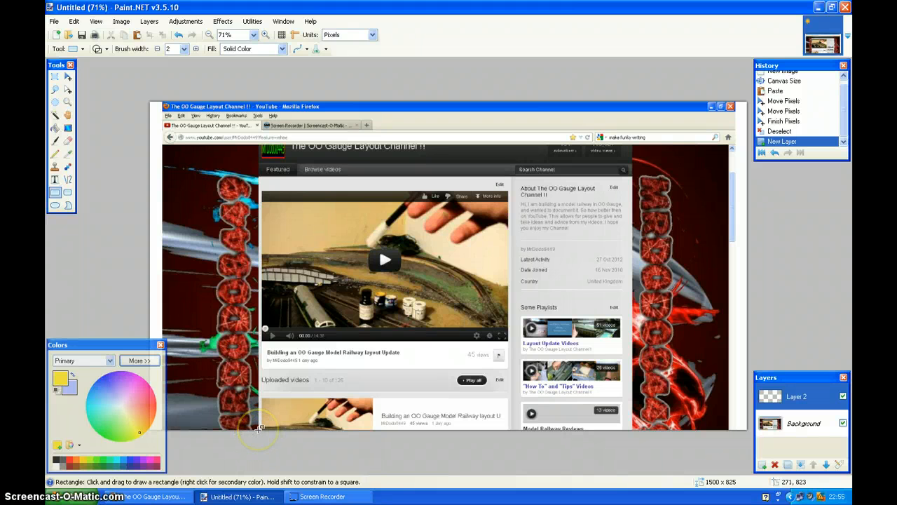
# - Draw a yellow rectangle outline of brush width 4, about 939 by 823 pixels, around the channel's content column
pyautogui.click(196, 50)
pyautogui.click(196, 49)
pyautogui.moveTo(260, 429)
pyautogui.mouseDown()
pyautogui.moveTo(361, 431)
pyautogui.moveTo(494, 356)
pyautogui.moveTo(500, 267)
pyautogui.moveTo(639, 164)
pyautogui.moveTo(632, 102)
pyautogui.mouseUp()
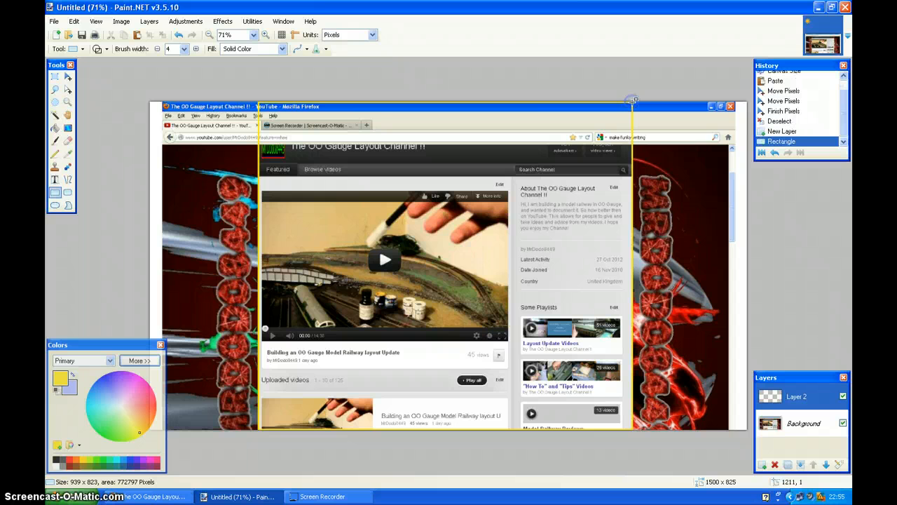
# - Hide and delete the Background layer that holds the channel page screenshot
pyautogui.click(791, 423)
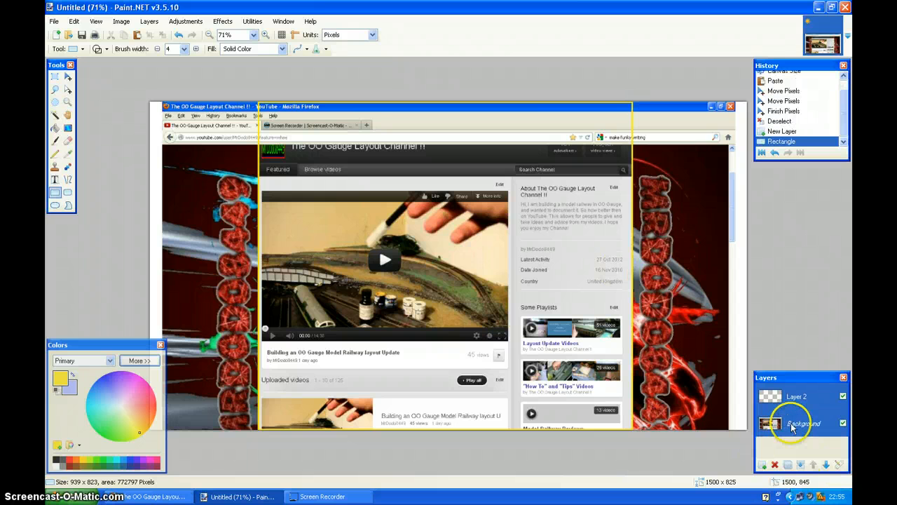
pyautogui.click(844, 424)
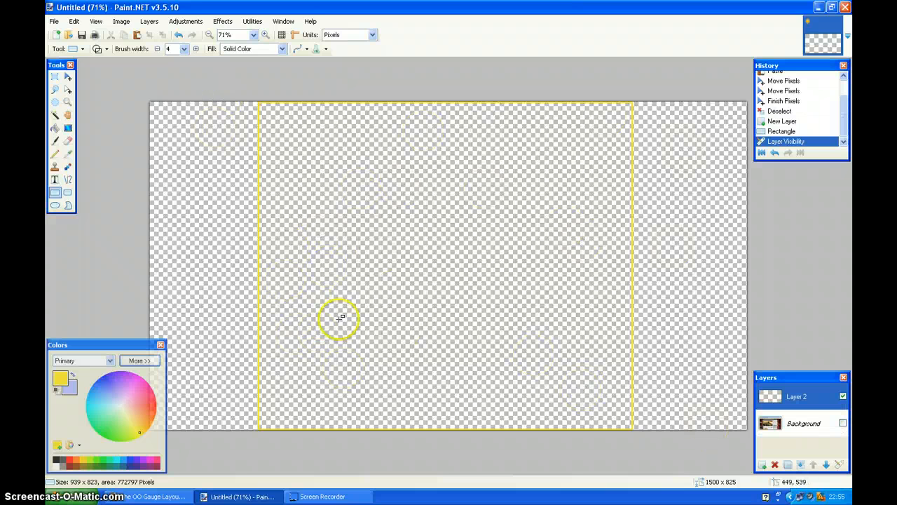
pyautogui.click(418, 265)
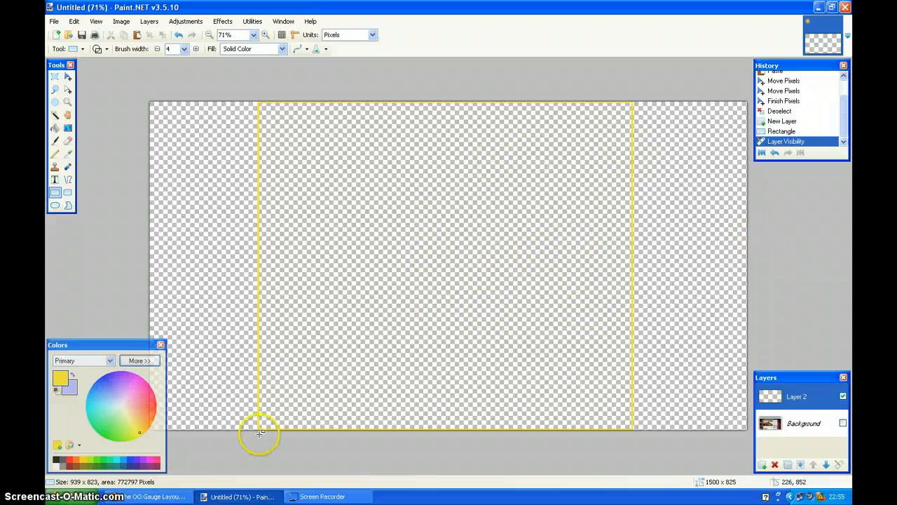
pyautogui.click(171, 496)
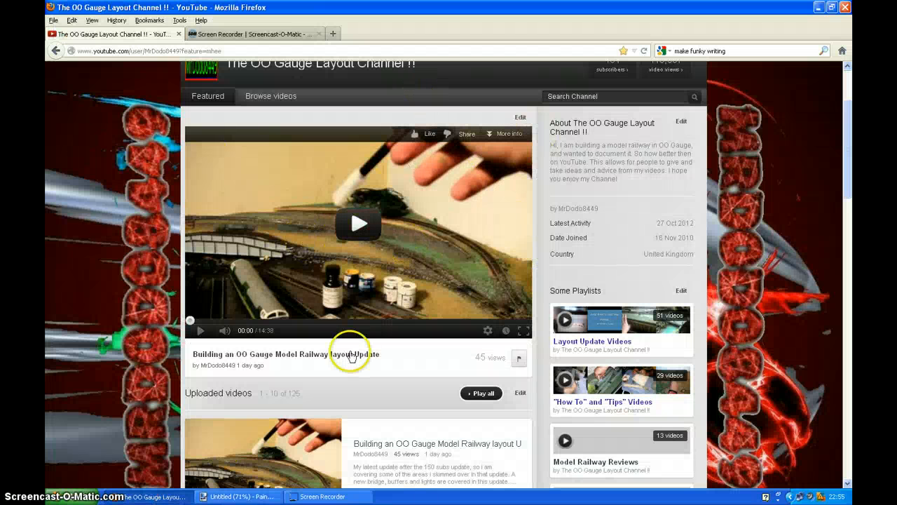
pyautogui.click(239, 497)
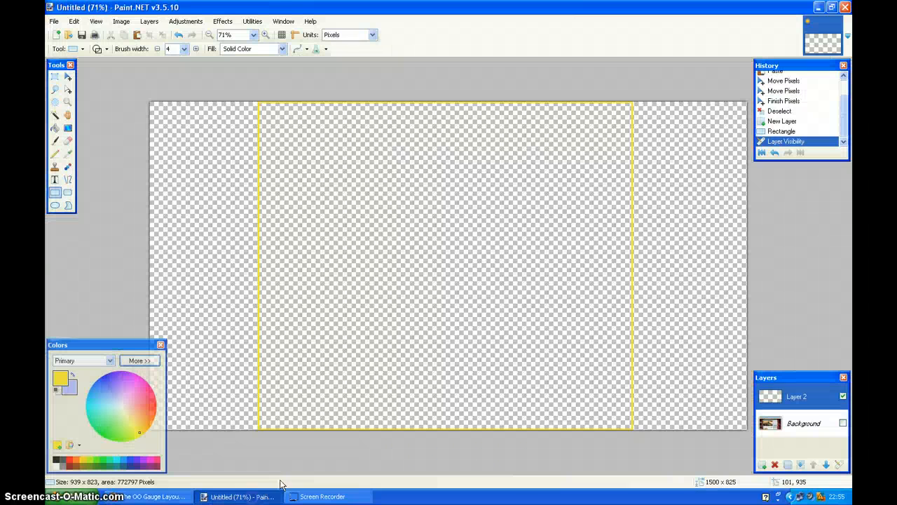
pyautogui.click(805, 422)
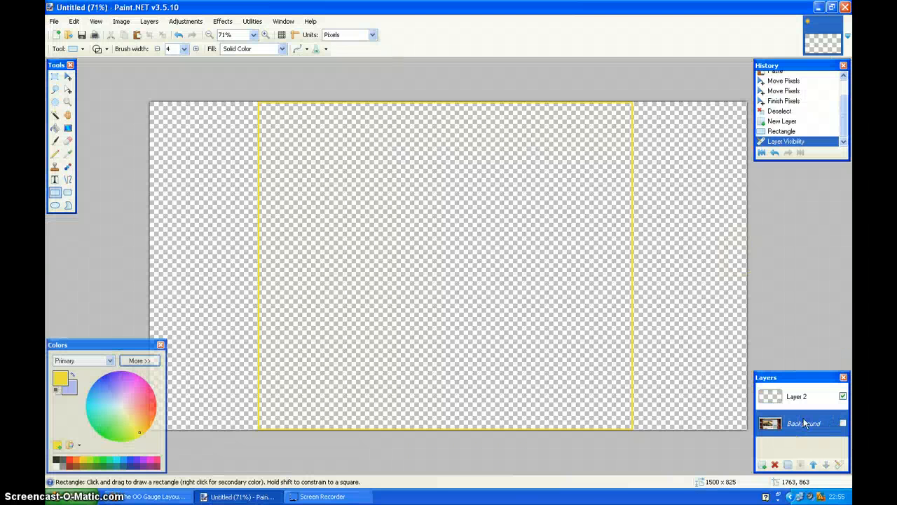
pyautogui.click(774, 464)
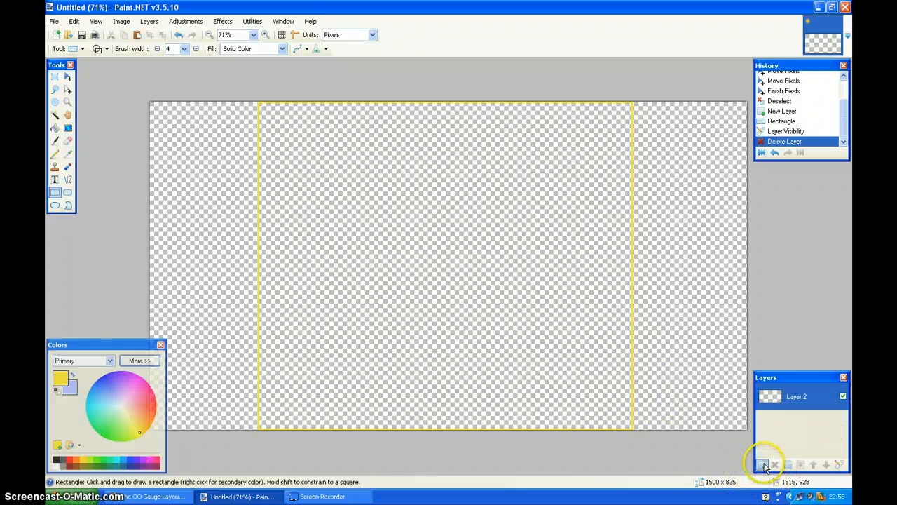
# - Add a new layer above the rectangle outline and set the secondary colour to black
pyautogui.click(763, 466)
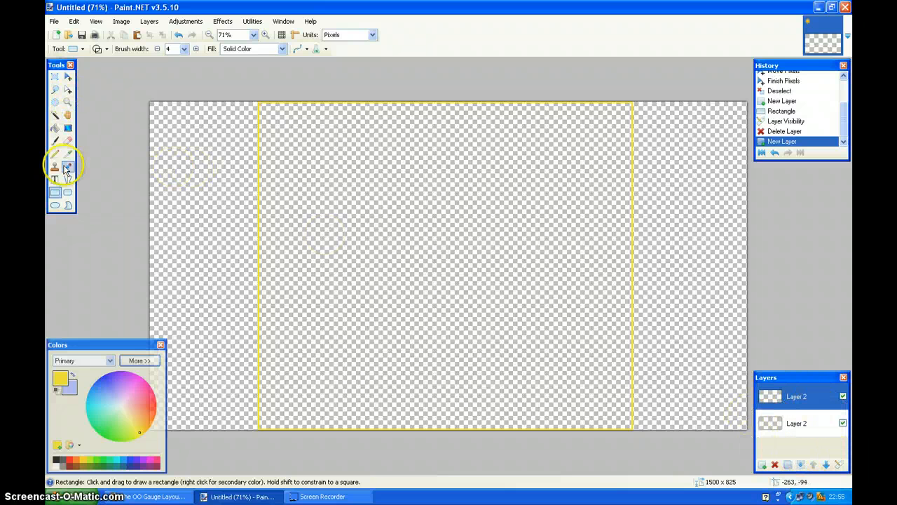
pyautogui.click(70, 387)
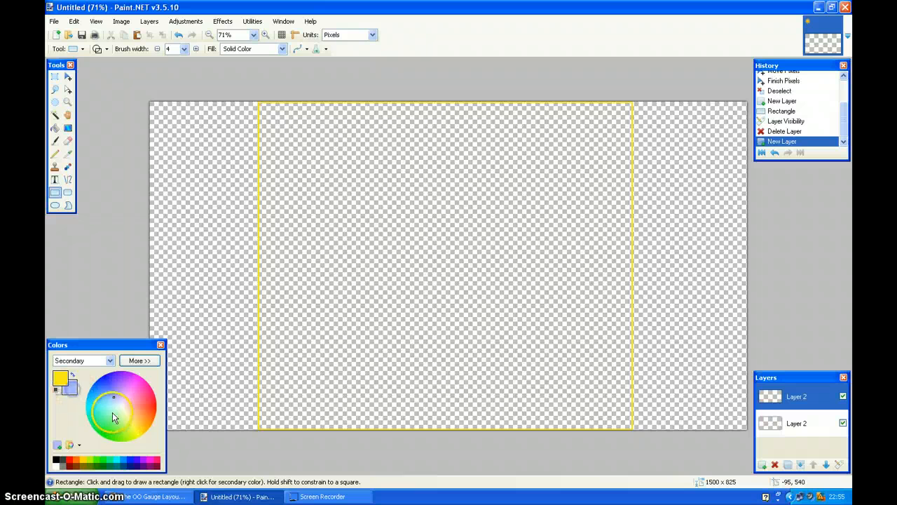
pyautogui.click(153, 407)
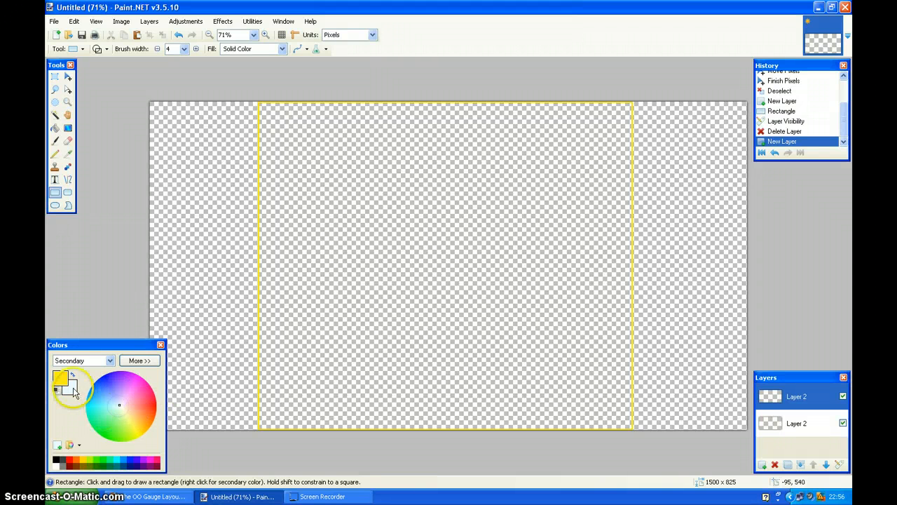
pyautogui.click(57, 460)
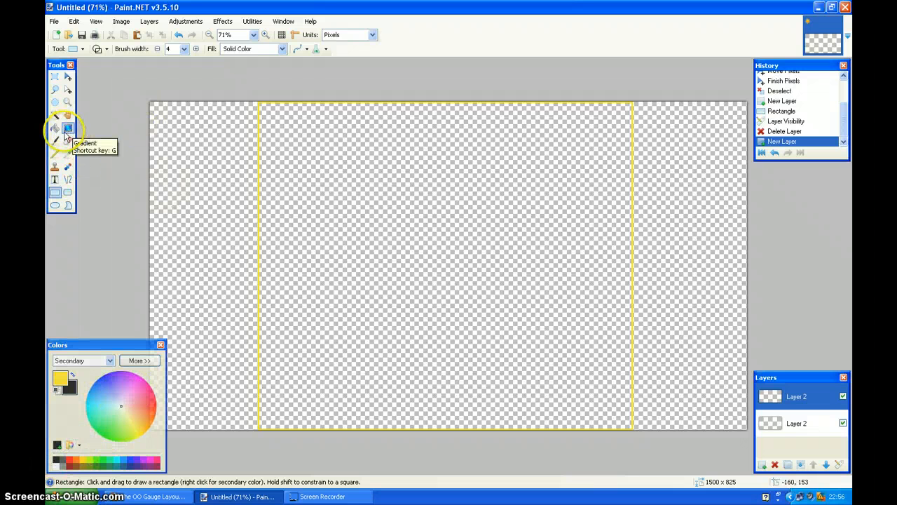
# - Try filling the new layer with yellow and with black using the Paint Bucket, and undo both fills
pyautogui.click(55, 128)
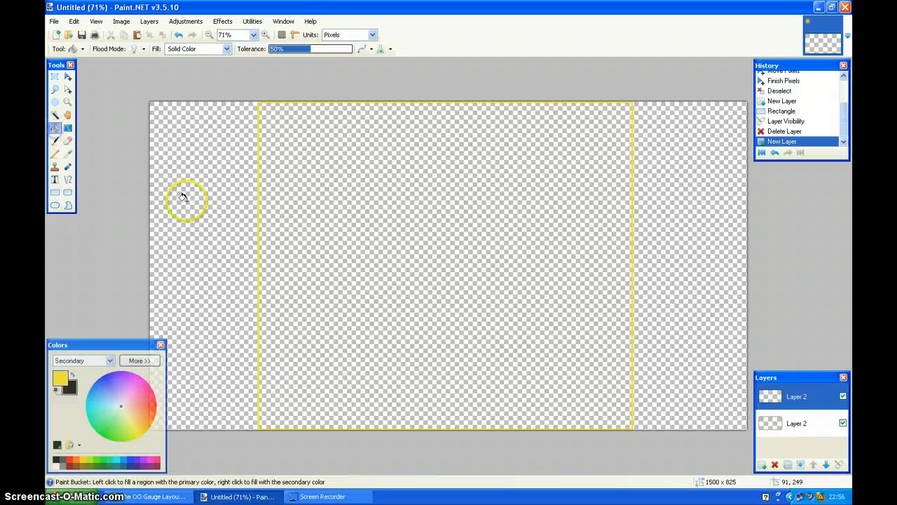
pyautogui.click(188, 189)
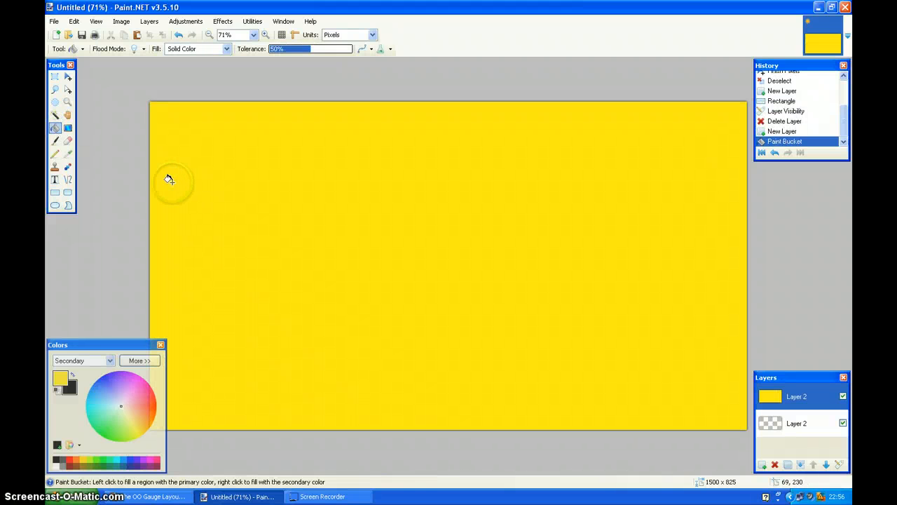
pyautogui.rightClick(196, 186)
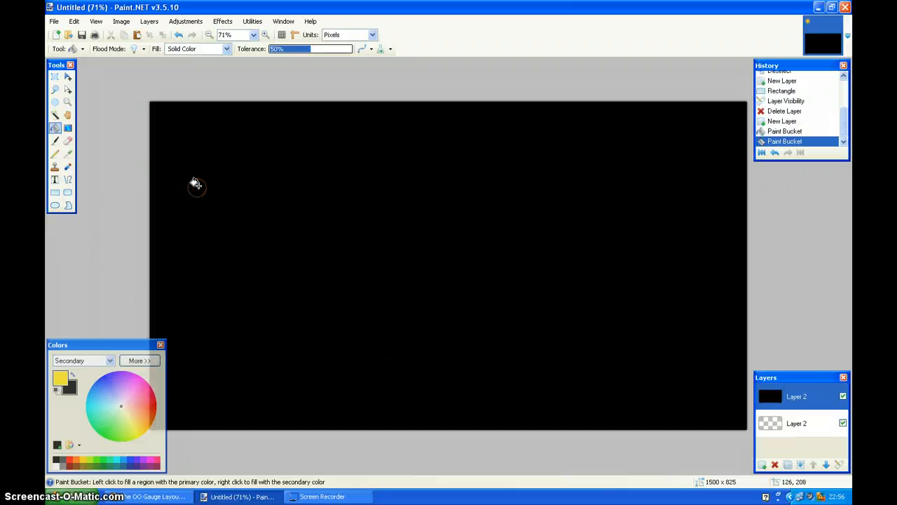
pyautogui.click(175, 34)
pyautogui.click(175, 33)
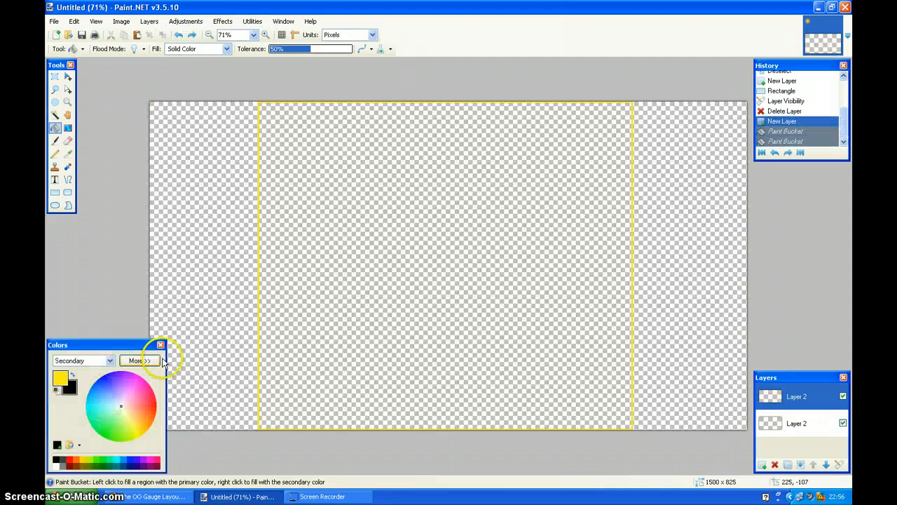
# - Try a conical yellow-to-black gradient from the canvas's bottom centre, turning its end point to different angles
pyautogui.click(67, 129)
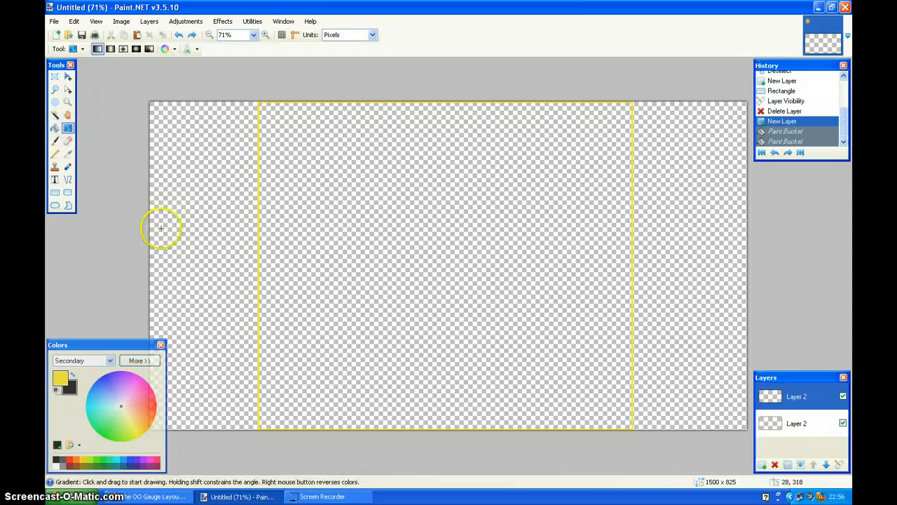
pyautogui.click(149, 50)
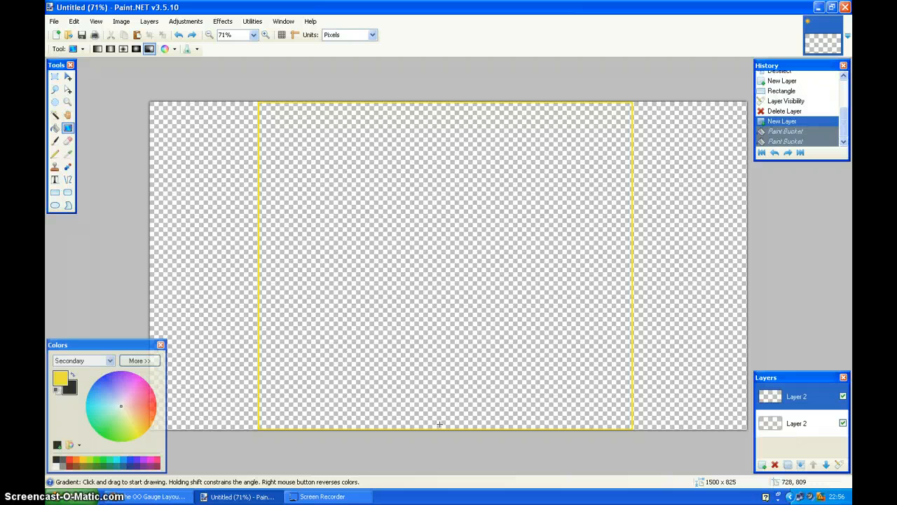
pyautogui.moveTo(439, 423)
pyautogui.mouseDown()
pyautogui.moveTo(456, 299)
pyautogui.moveTo(442, 215)
pyautogui.moveTo(454, 170)
pyautogui.mouseUp()
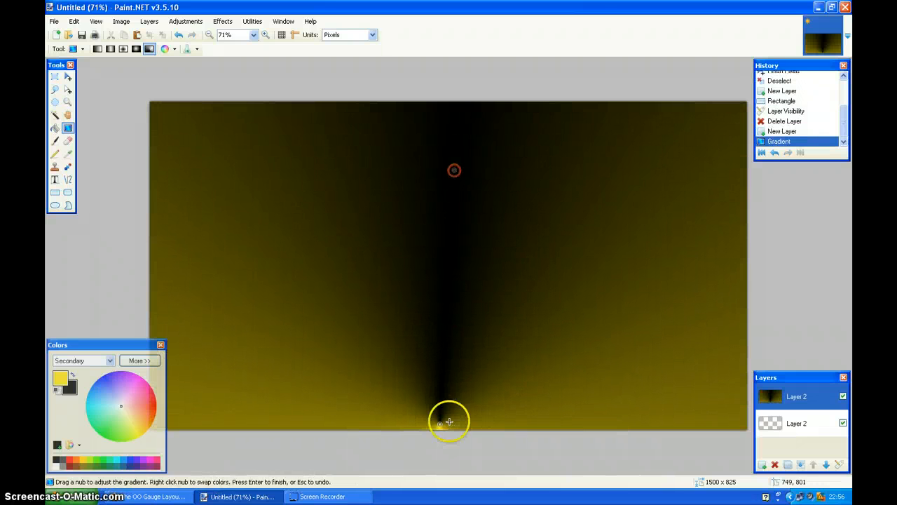
pyautogui.moveTo(441, 422); pyautogui.dragTo(442, 337)
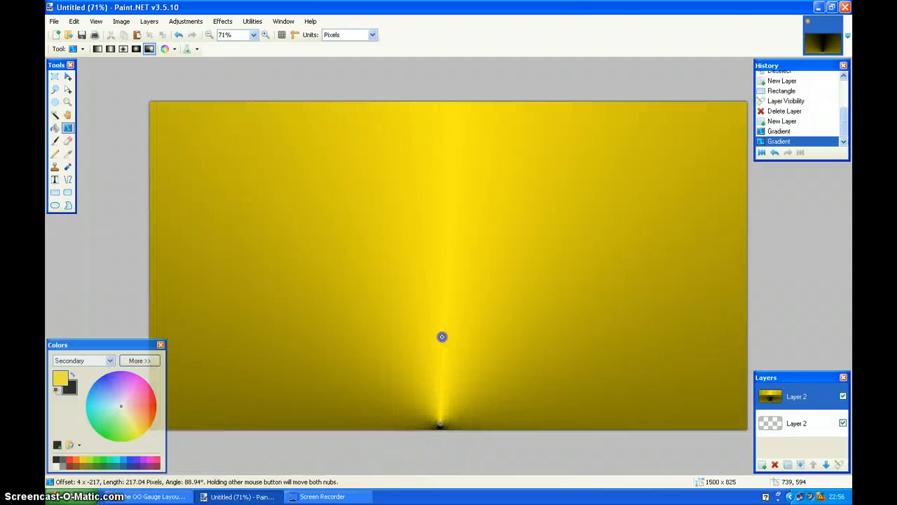
pyautogui.moveTo(445, 219); pyautogui.dragTo(439, 328)
pyautogui.moveTo(435, 356); pyautogui.dragTo(395, 425)
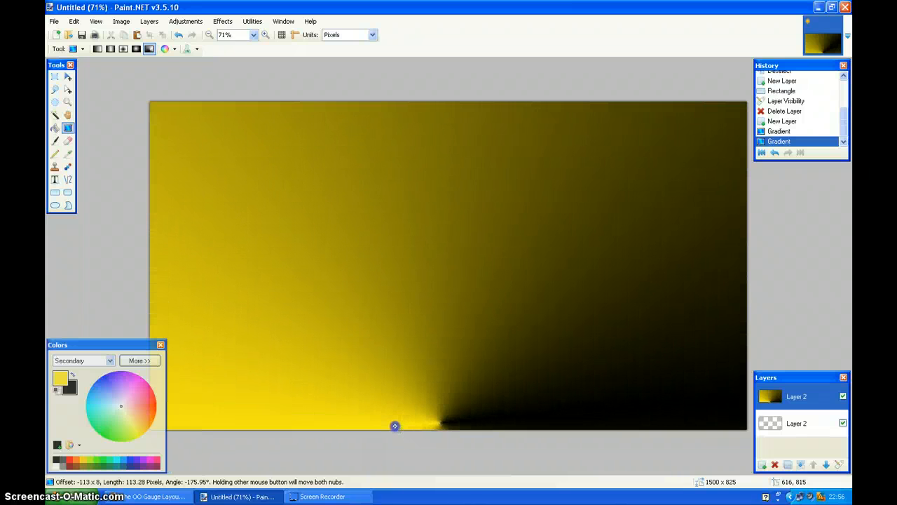
# - Draw a radial yellow-to-black gradient about 898 pixels long from near the canvas's lower-right corner toward its upper left
pyautogui.click(136, 48)
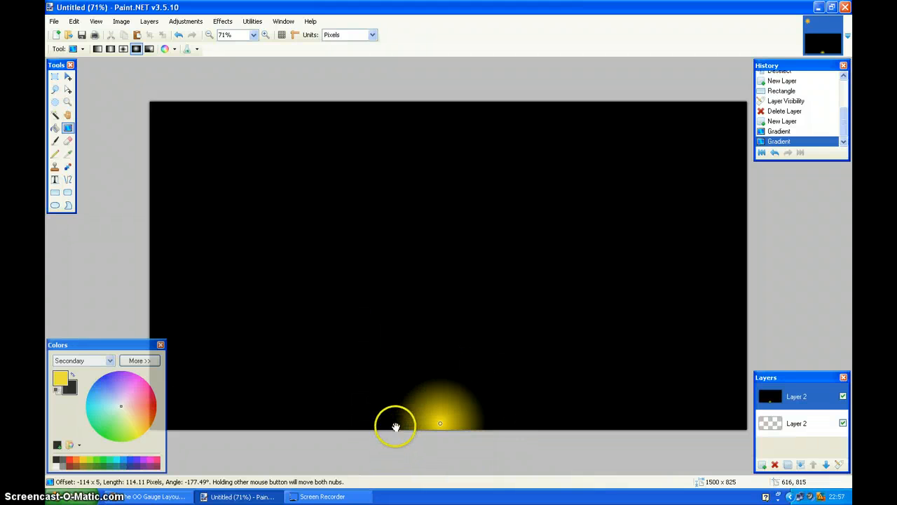
pyautogui.moveTo(441, 424); pyautogui.dragTo(520, 422)
pyautogui.click(392, 429)
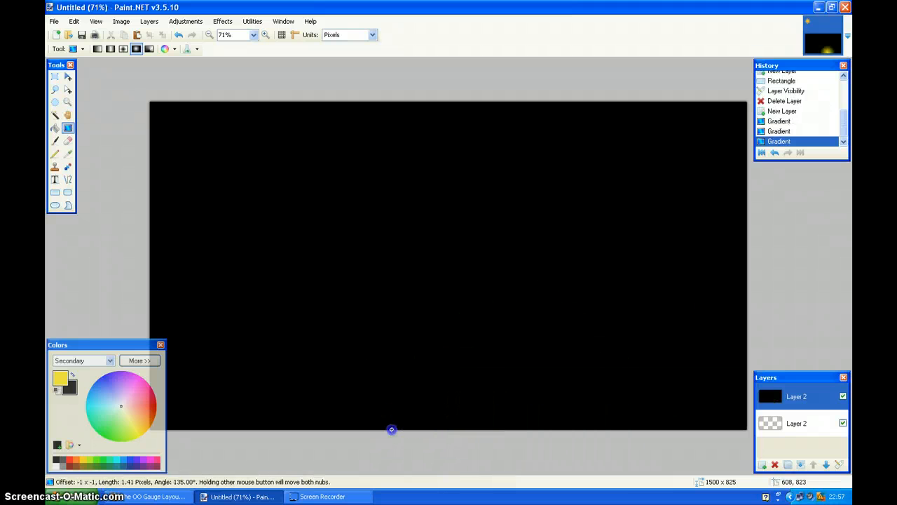
pyautogui.moveTo(604, 421); pyautogui.dragTo(282, 209)
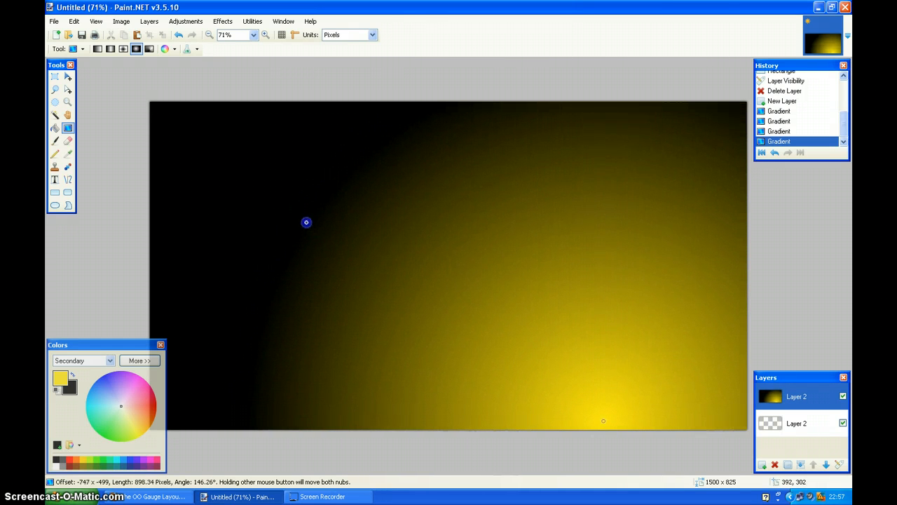
pyautogui.moveTo(306, 222); pyautogui.dragTo(306, 222)
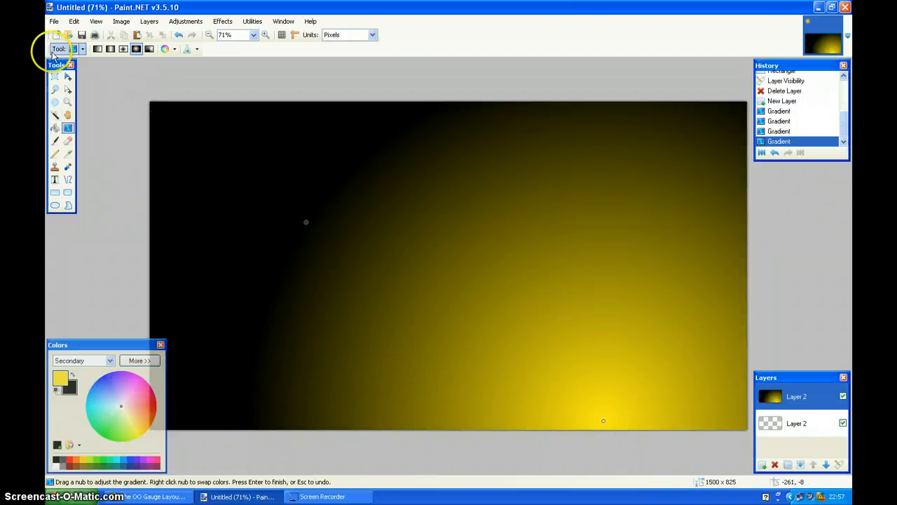
pyautogui.click(59, 49)
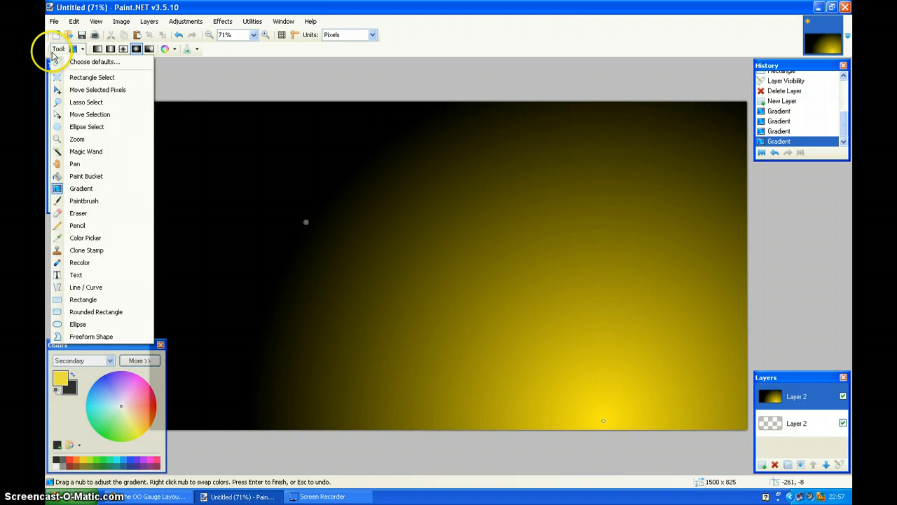
pyautogui.click(200, 95)
pyautogui.click(200, 94)
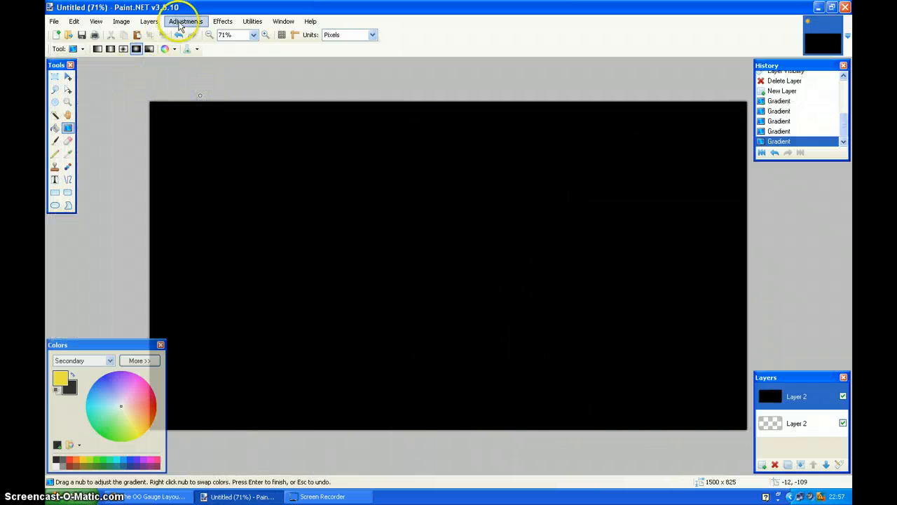
pyautogui.click(179, 34)
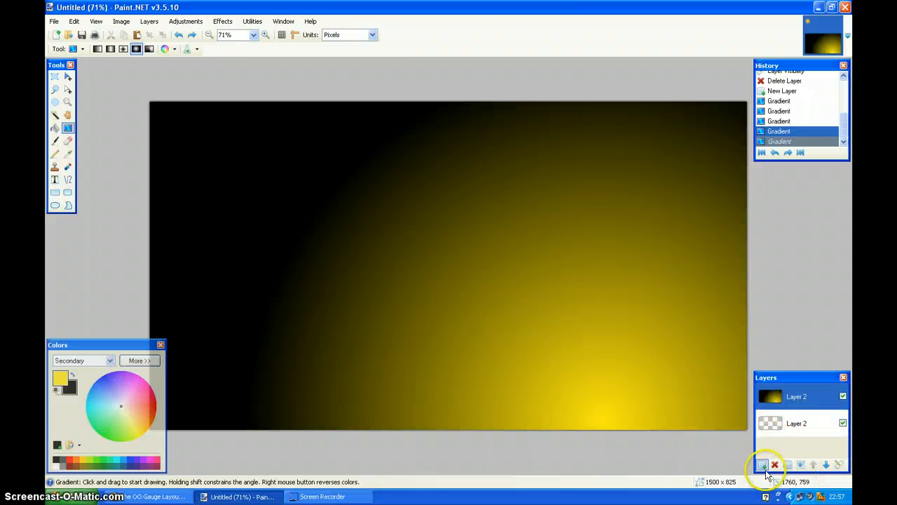
# - Move the rectangle outline layer above the gradient layer and add a new layer on top
pyautogui.click(811, 429)
pyautogui.click(813, 464)
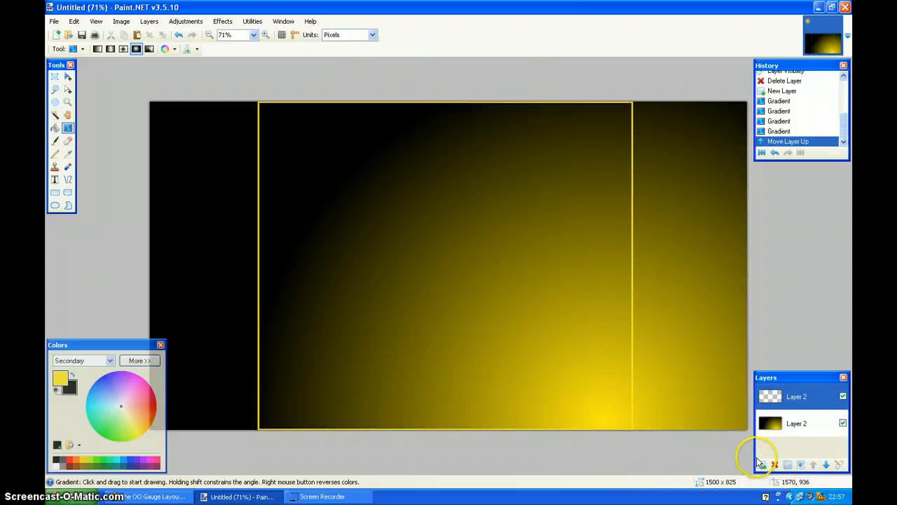
pyautogui.click(762, 465)
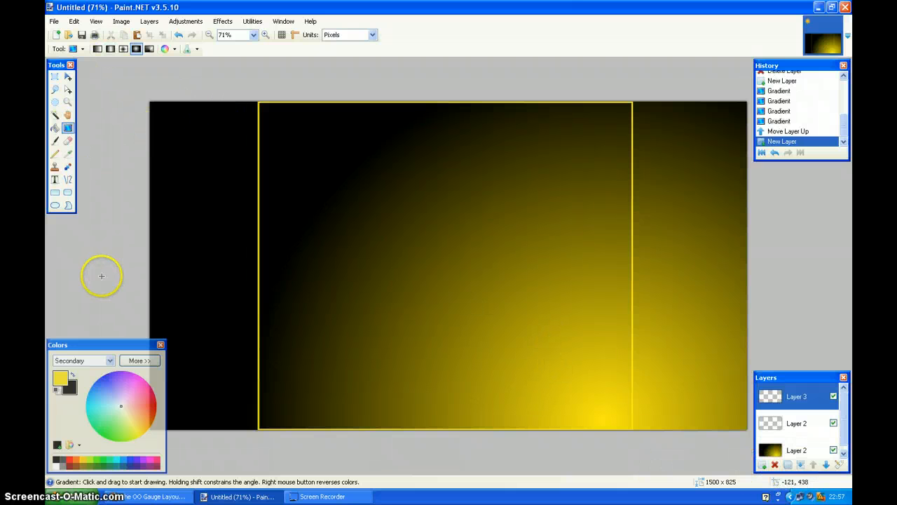
# - Start a text just inside the outline's left edge, with red as the primary colour, Arial size 108 and bold
pyautogui.click(55, 180)
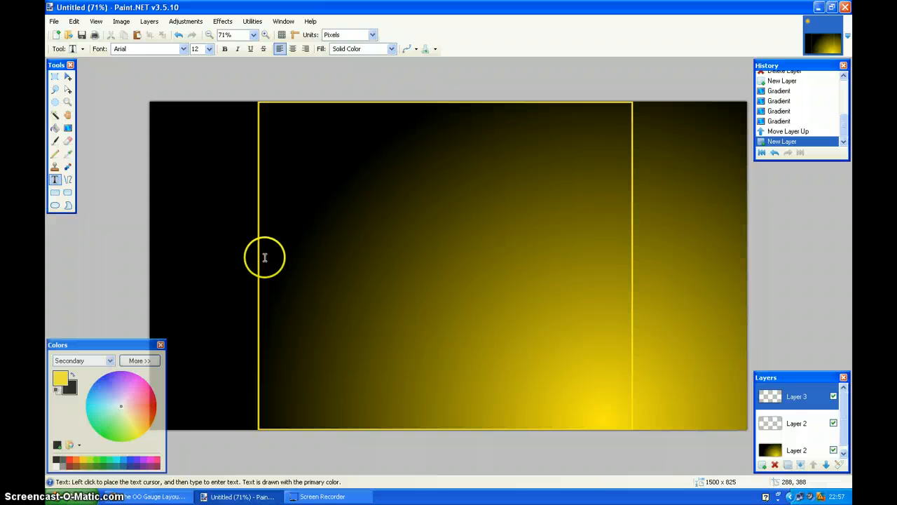
pyautogui.click(265, 258)
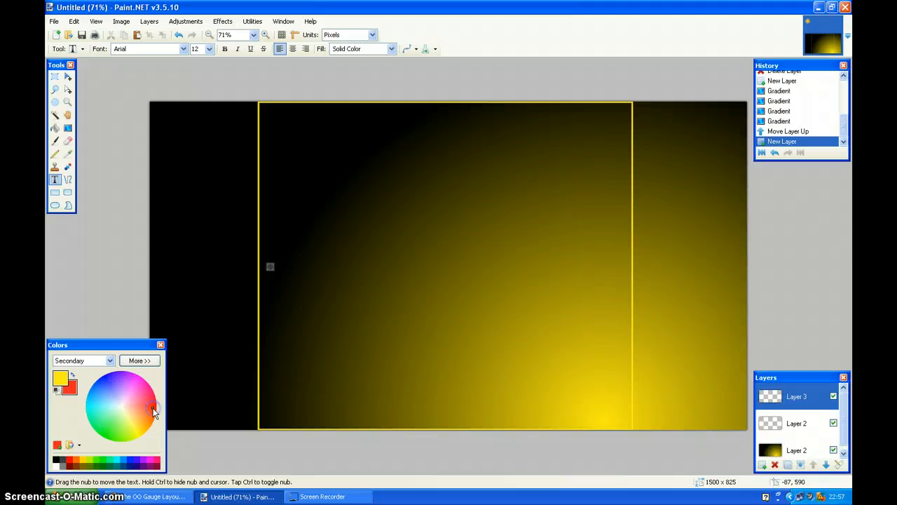
pyautogui.click(60, 379)
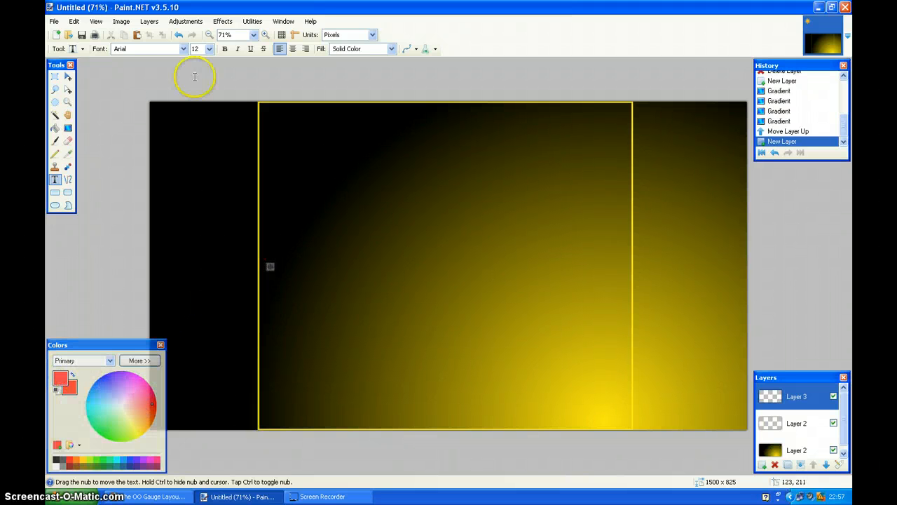
pyautogui.click(208, 49)
pyautogui.moveTo(208, 83); pyautogui.dragTo(209, 87)
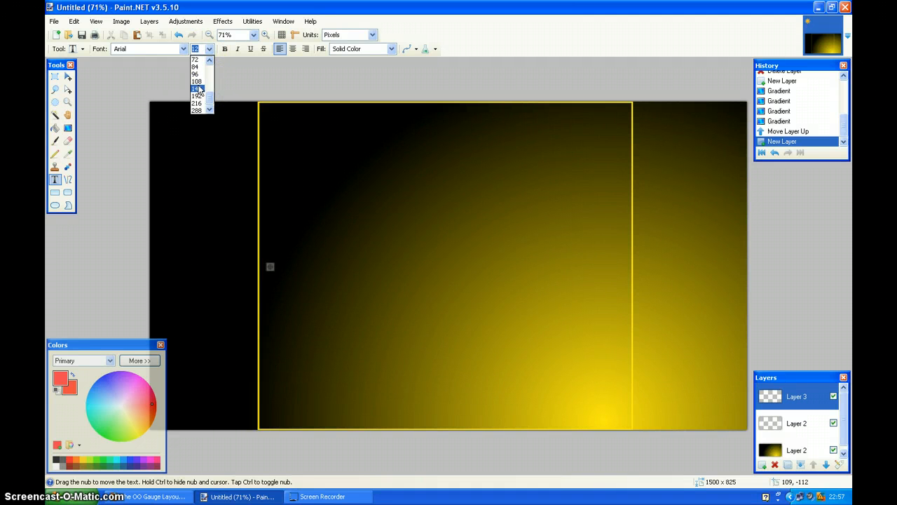
pyautogui.click(198, 80)
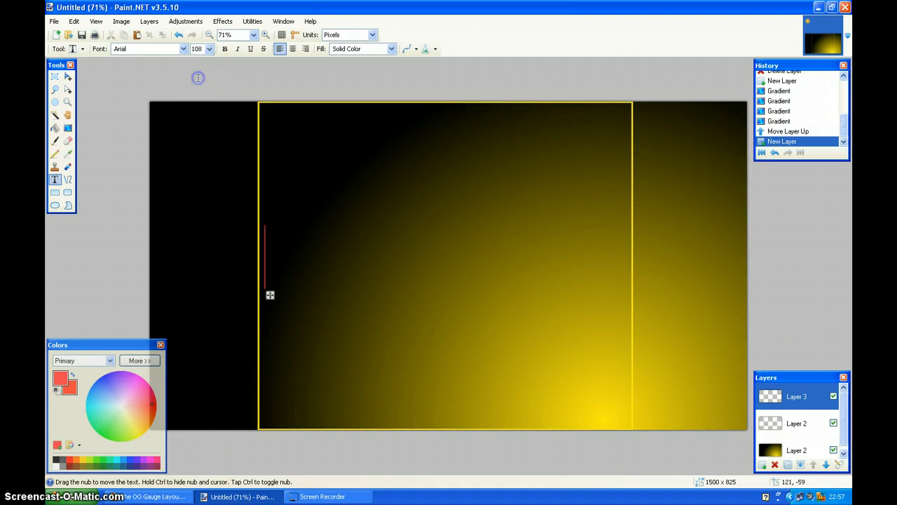
pyautogui.click(225, 51)
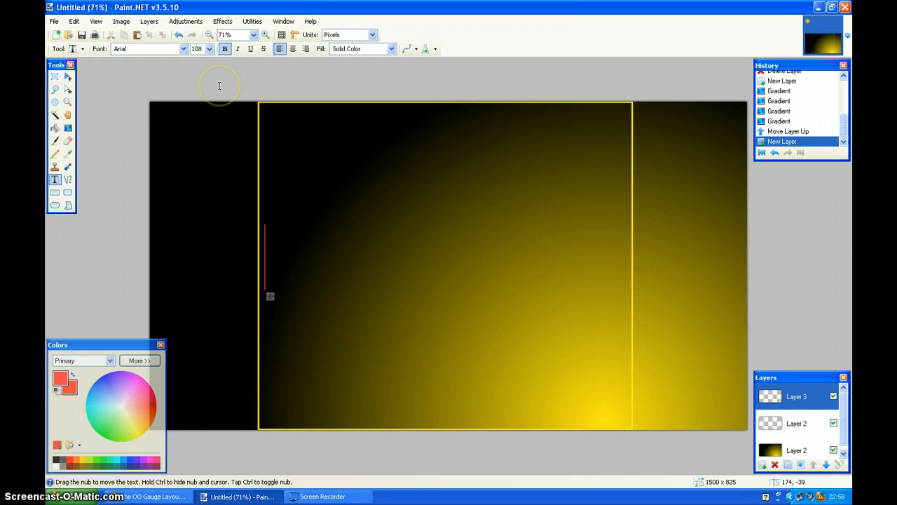
# - Enter the channel name MrDodo8449 as one line of text without a space
pyautogui.write('Mr D')
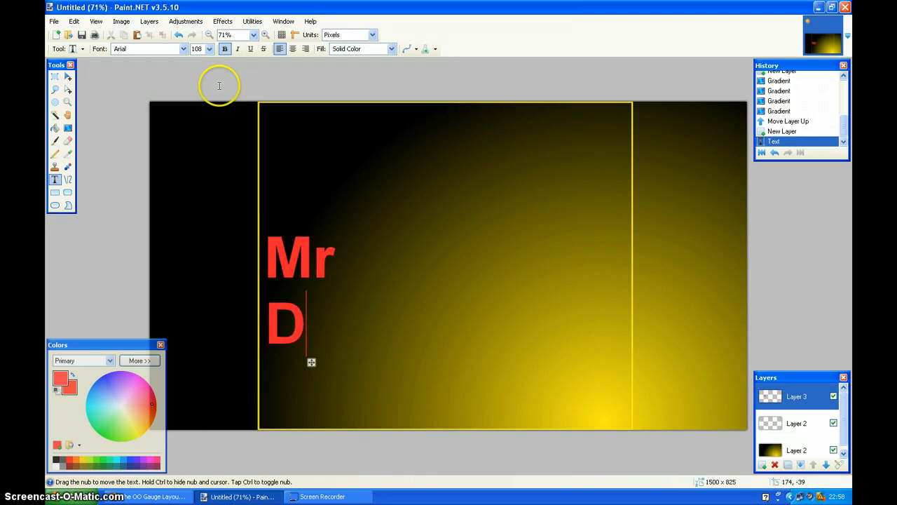
pyautogui.write('odo8')
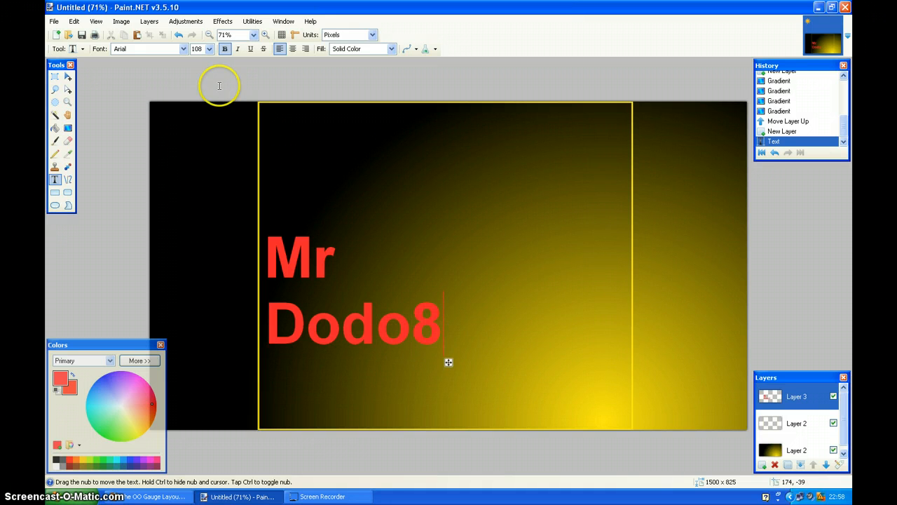
pyautogui.write('449')
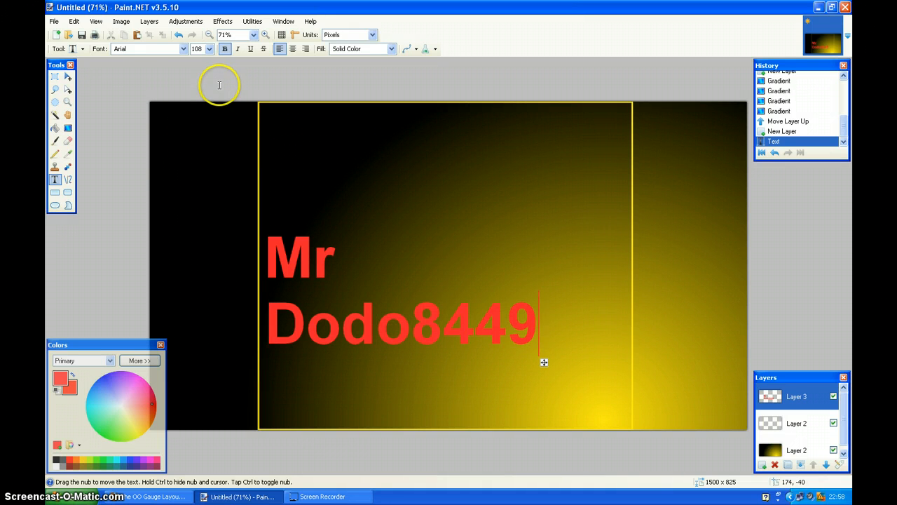
pyautogui.click(340, 266)
pyautogui.press('Delete')
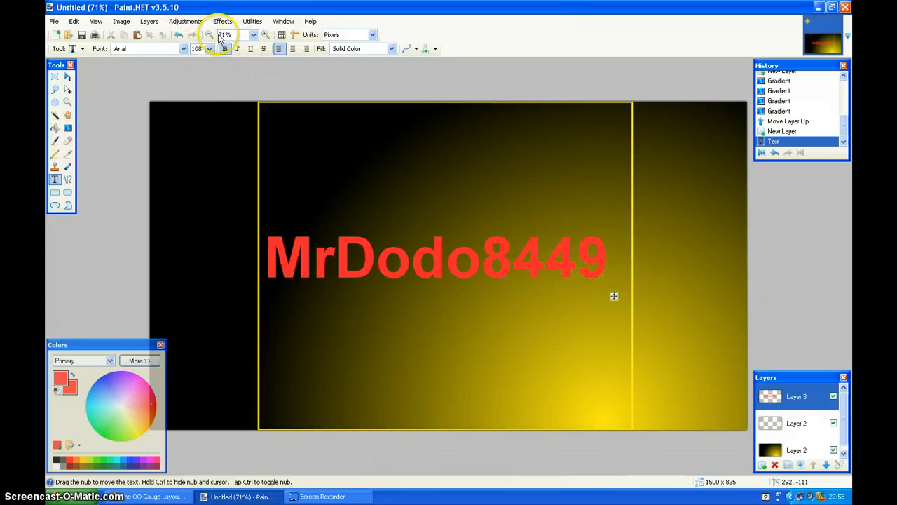
# - Try italic, underline and strikethrough on the channel name, and leave the text without any style, including bold
pyautogui.click(228, 49)
pyautogui.click(229, 49)
pyautogui.click(237, 49)
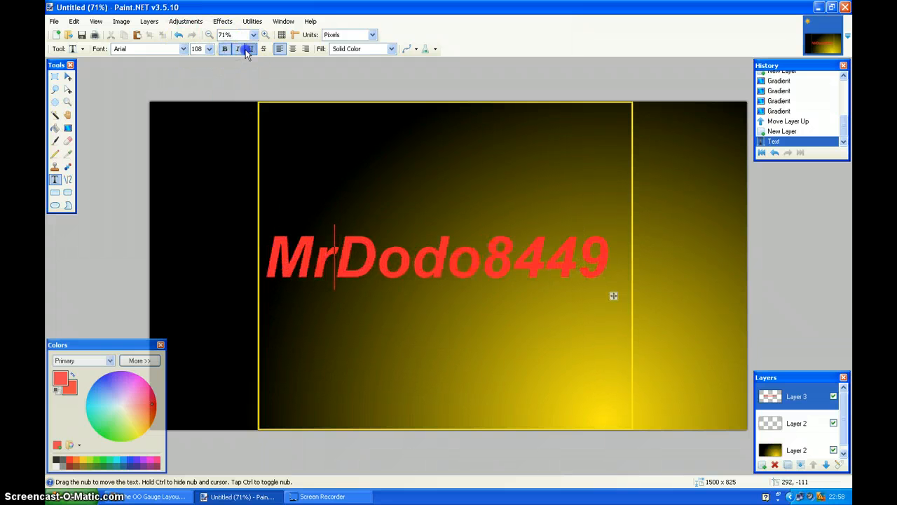
pyautogui.click(251, 49)
pyautogui.click(264, 49)
pyautogui.click(250, 50)
pyautogui.click(237, 49)
pyautogui.click(225, 49)
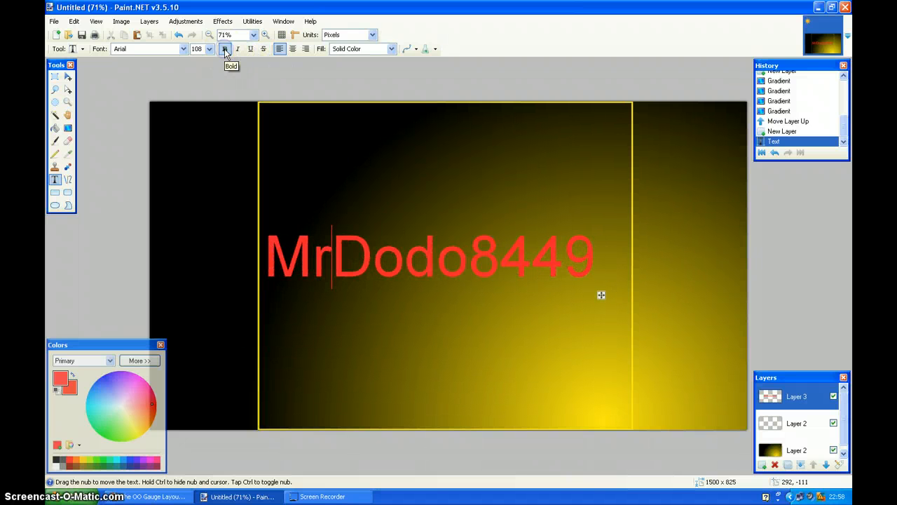
# - Preview several fonts on the channel name and set its font to Comic Sans MS
pyautogui.click(183, 48)
pyautogui.click(166, 50)
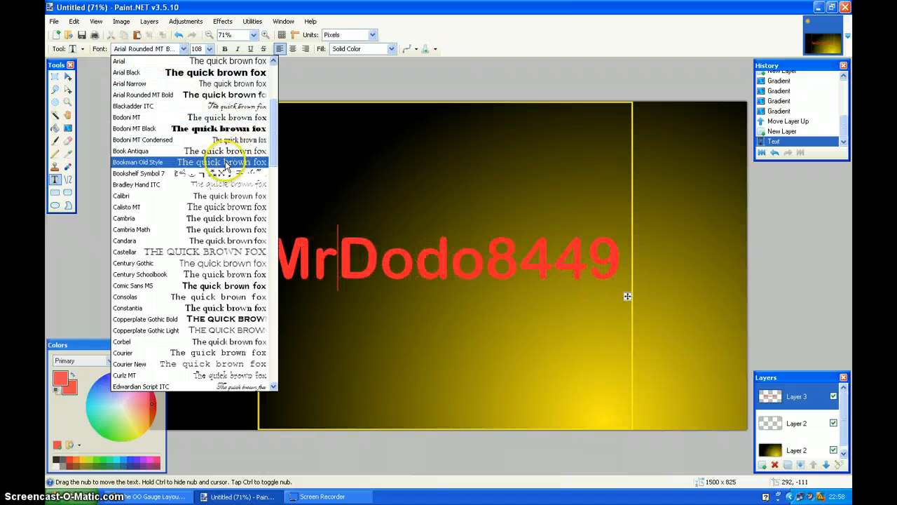
pyautogui.press('Down')
pyautogui.press('Down')
pyautogui.press('Down')
pyautogui.press('Down')
pyautogui.press('Down')
pyautogui.press('Down')
pyautogui.press('Down')
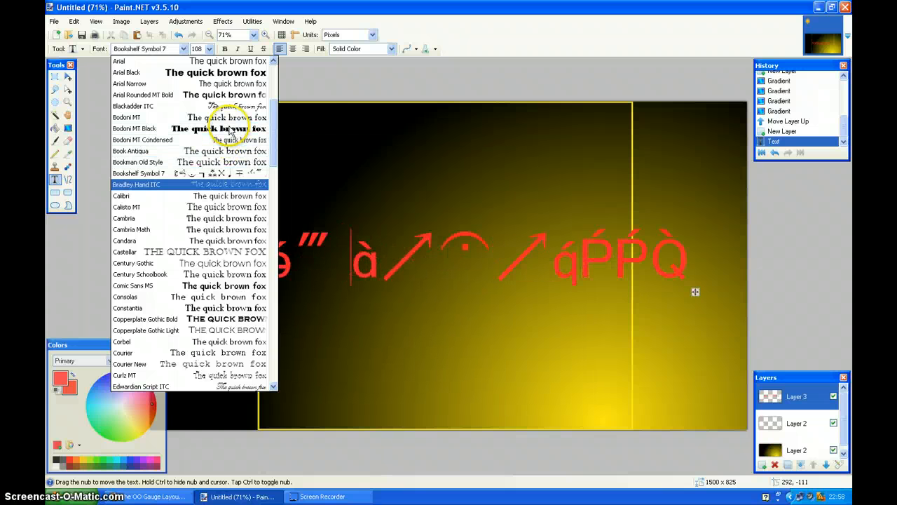
pyautogui.press('Down')
pyautogui.press('Down')
pyautogui.press('Down')
pyautogui.press('Down')
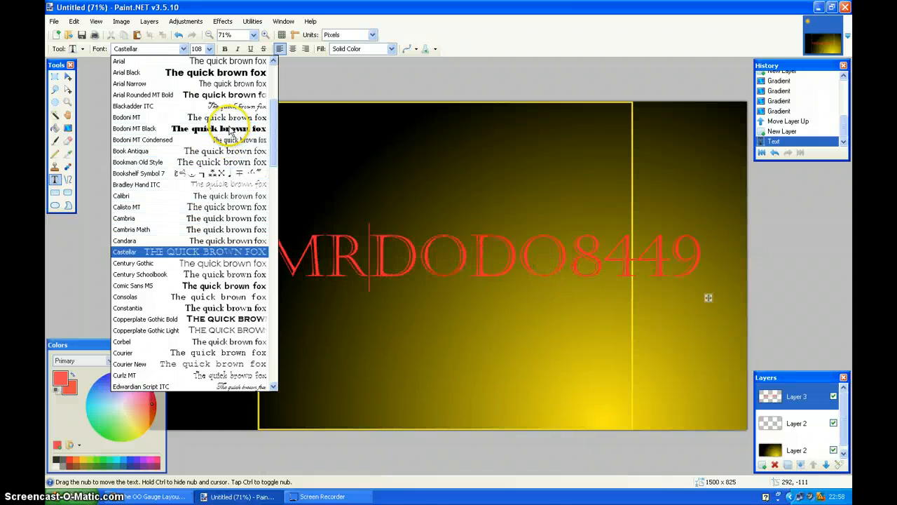
pyautogui.press('Up')
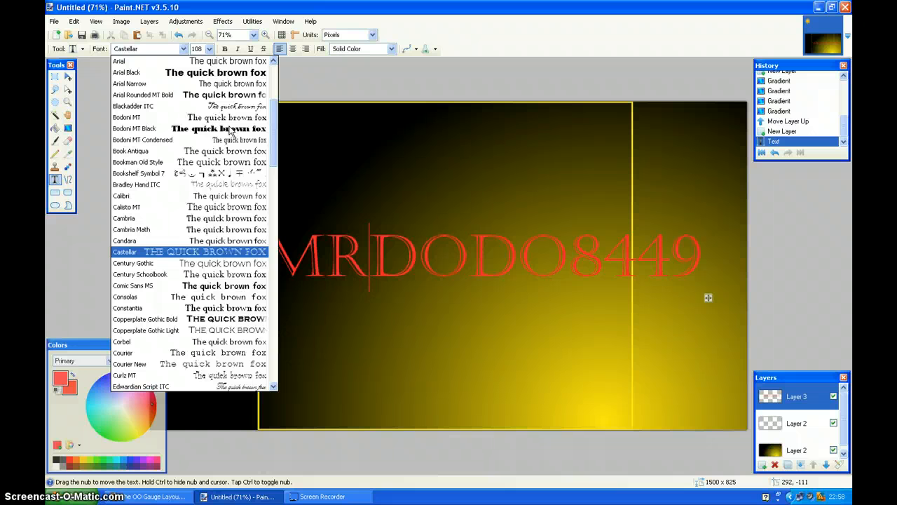
pyautogui.press('Down')
pyautogui.press('Down')
pyautogui.press('Down')
pyautogui.press('Down')
pyautogui.press('Up')
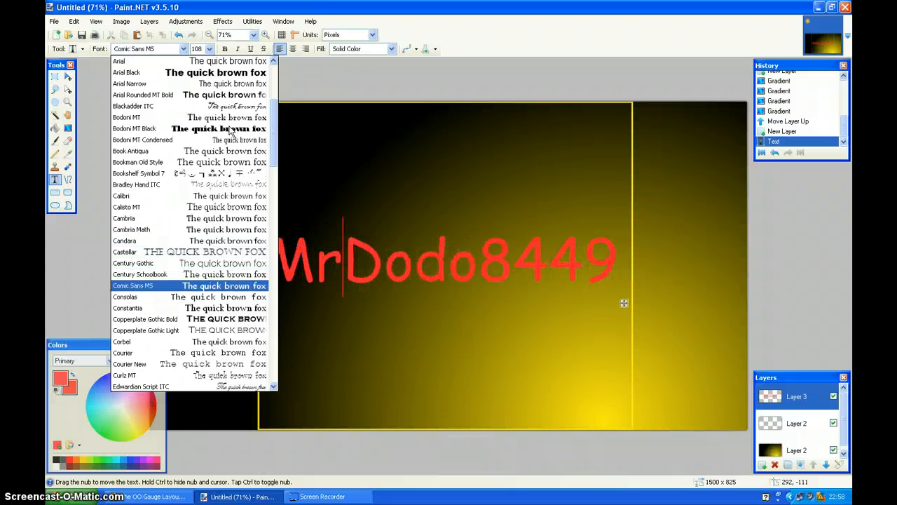
pyautogui.click(253, 292)
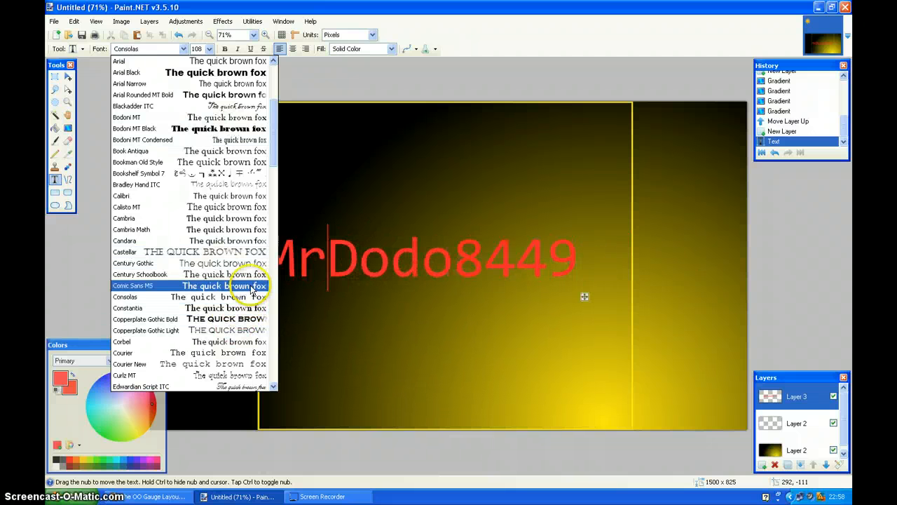
pyautogui.press('Up')
pyautogui.click(247, 287)
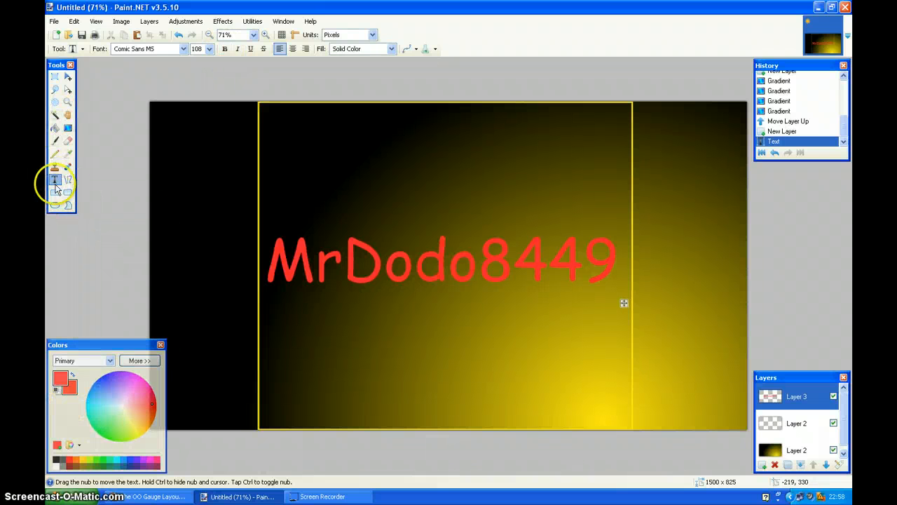
# - Recolour every letter and digit of the channel name yellow with the Paint Bucket, undoing any fill that floods the background
pyautogui.click(55, 127)
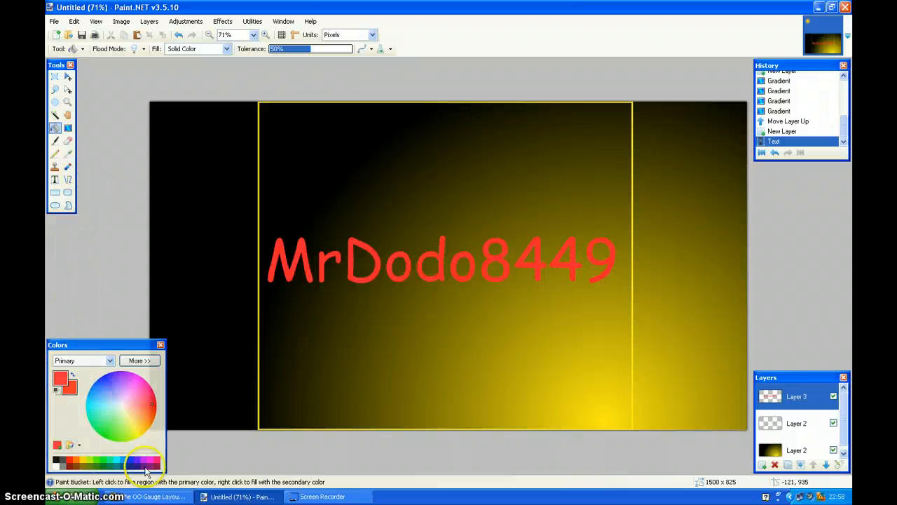
pyautogui.click(140, 431)
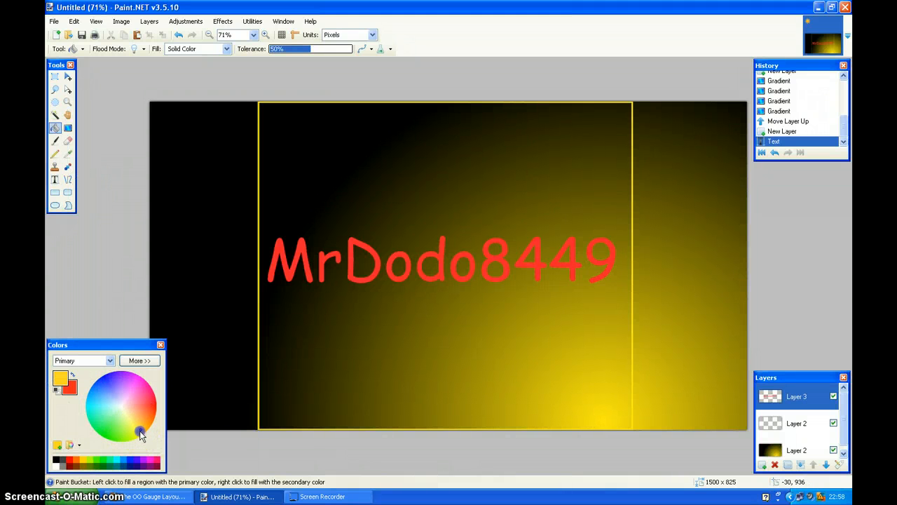
pyautogui.click(267, 260)
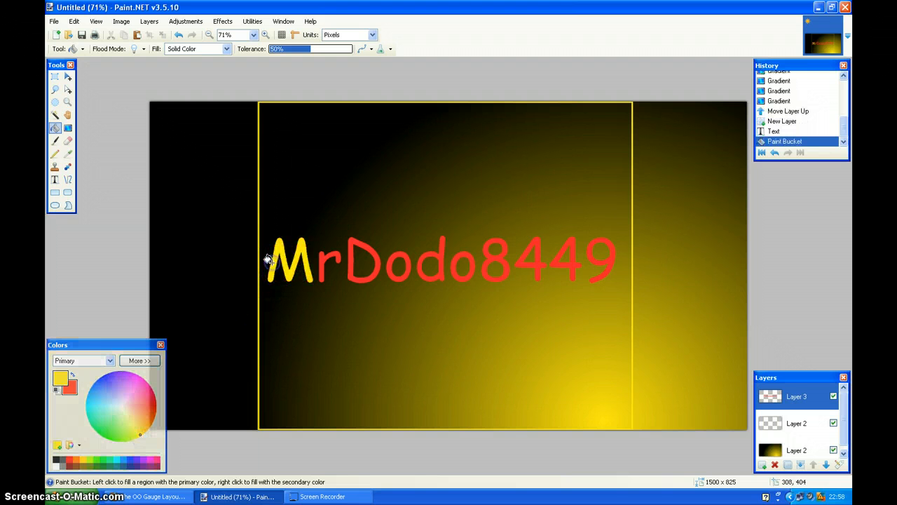
pyautogui.click(321, 257)
pyautogui.click(351, 258)
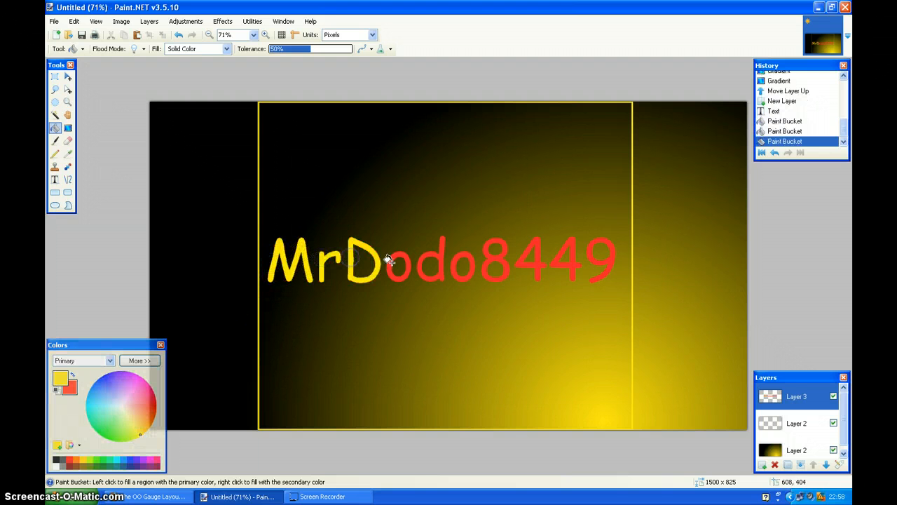
pyautogui.click(390, 263)
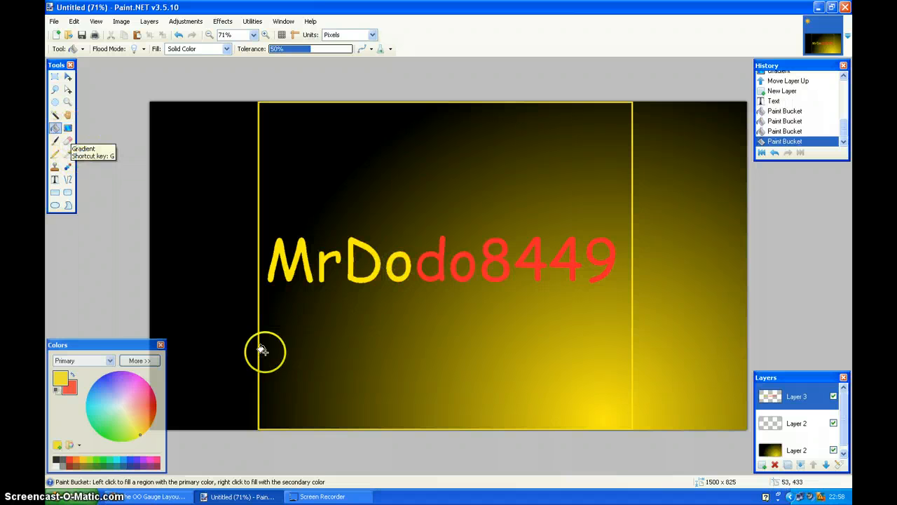
pyautogui.click(443, 267)
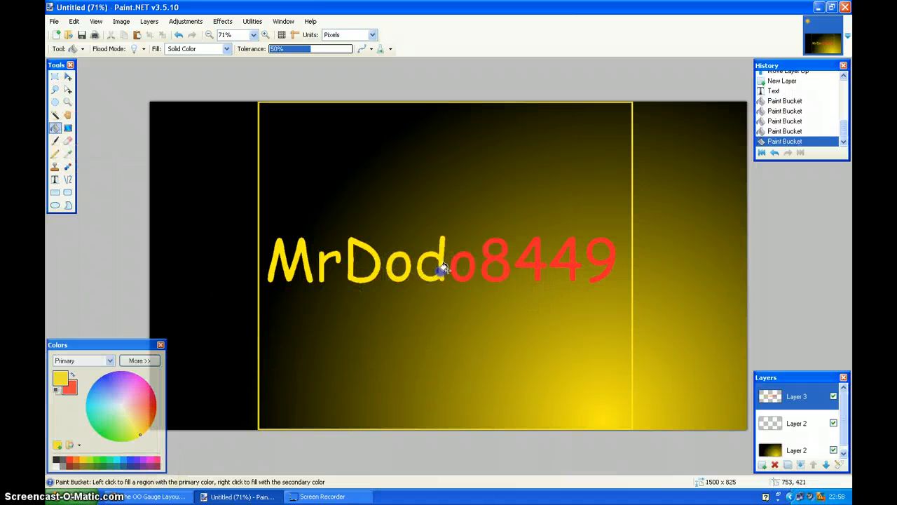
pyautogui.click(454, 264)
pyautogui.click(489, 256)
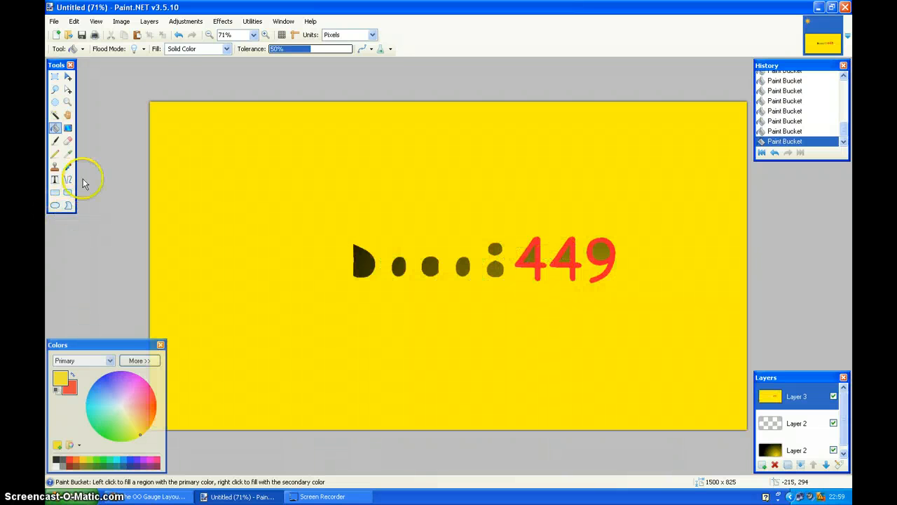
pyautogui.click(179, 35)
pyautogui.click(537, 262)
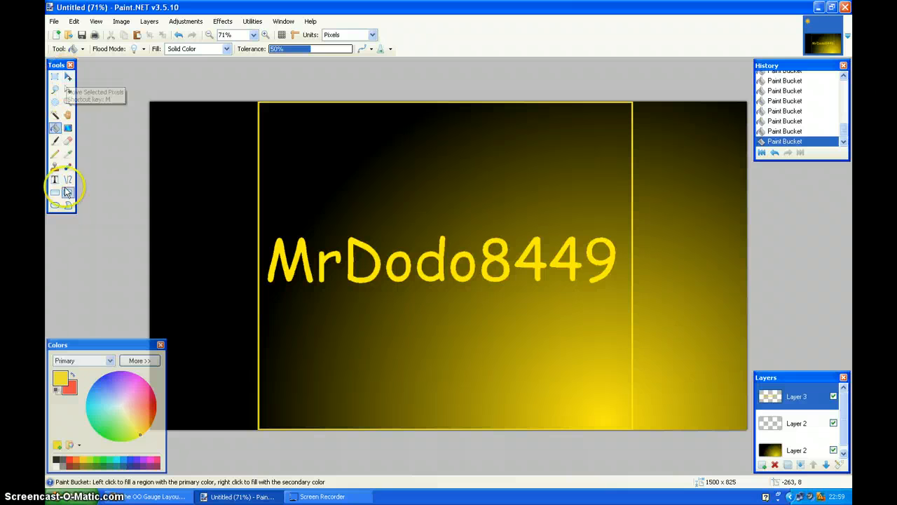
# - Select the whole channel name layer, rotate it to an angle of 90 degrees and scale it to 0.73x
pyautogui.click(67, 79)
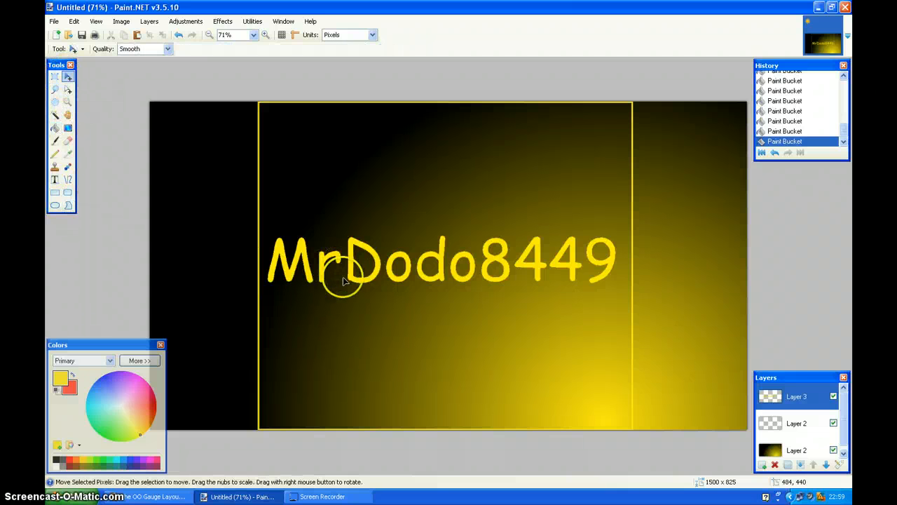
pyautogui.hotkey('ctrl', 'a')
pyautogui.click(395, 226)
pyautogui.click(148, 21)
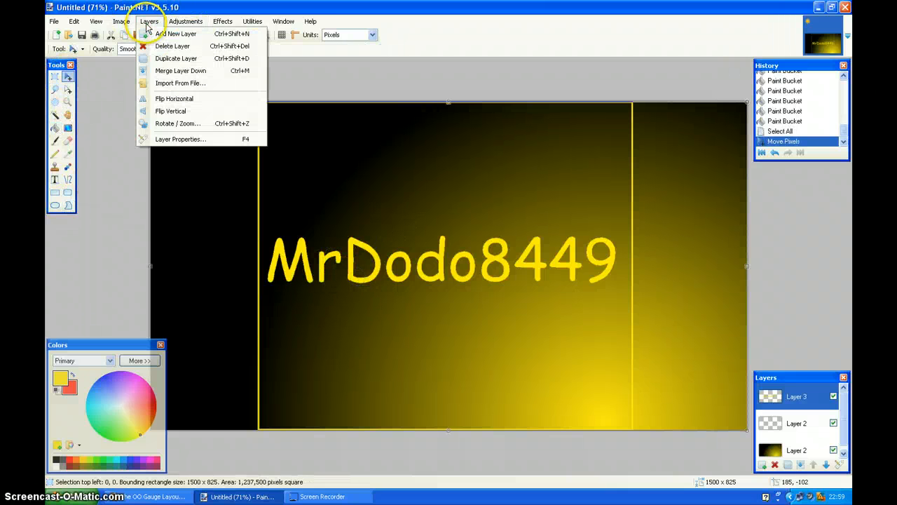
pyautogui.click(179, 126)
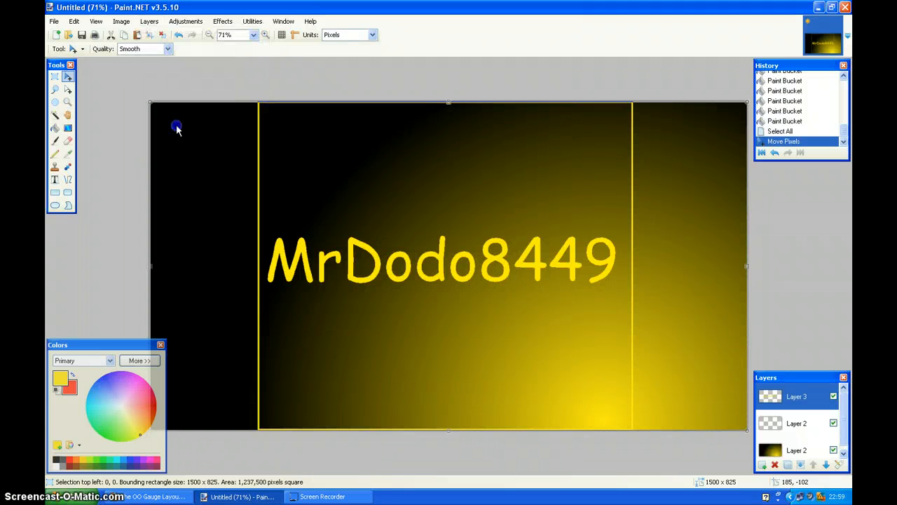
pyautogui.moveTo(382, 198); pyautogui.dragTo(358, 176)
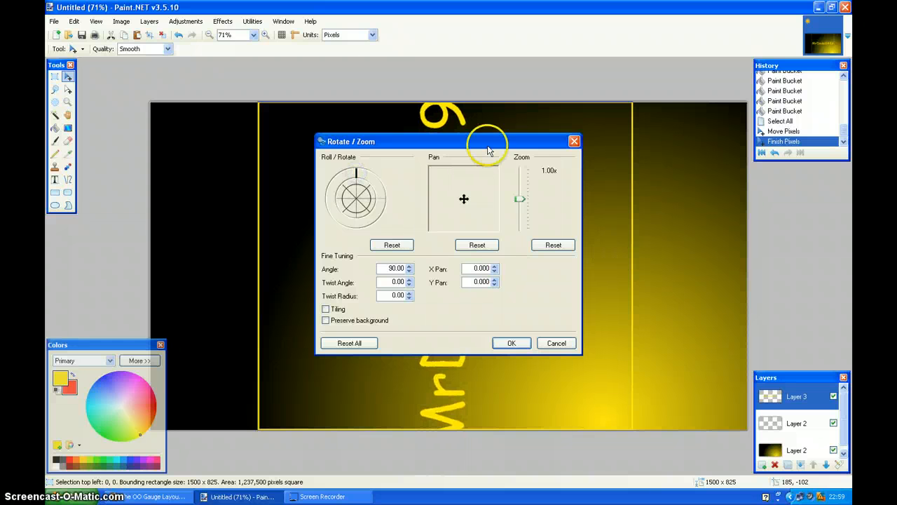
pyautogui.moveTo(490, 142); pyautogui.dragTo(686, 140)
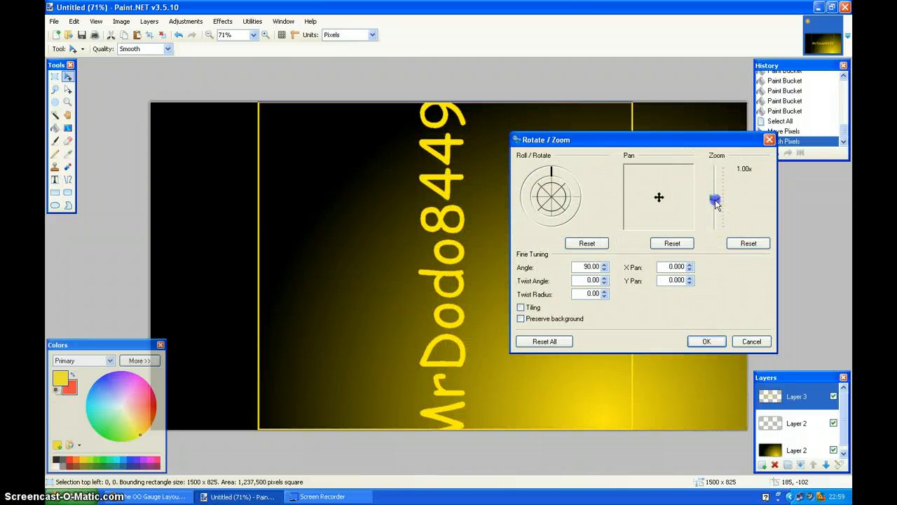
pyautogui.moveTo(715, 201); pyautogui.dragTo(715, 207)
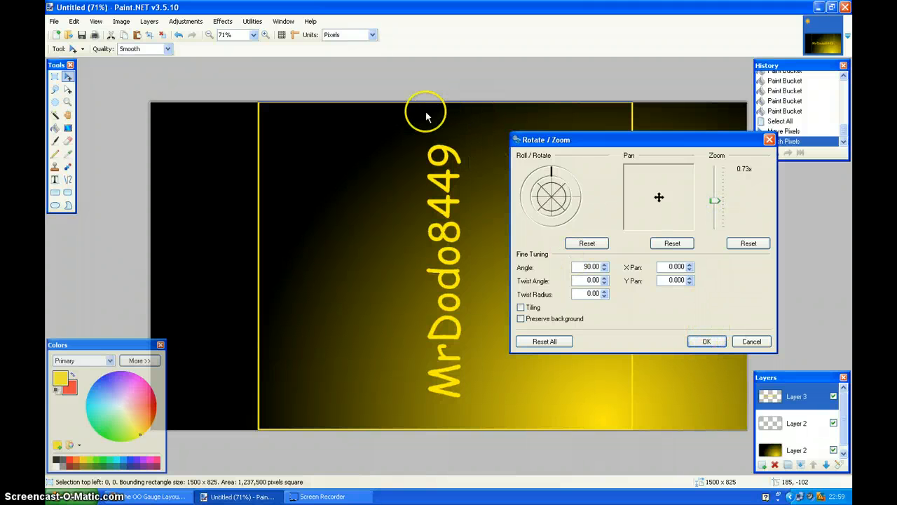
pyautogui.click(704, 341)
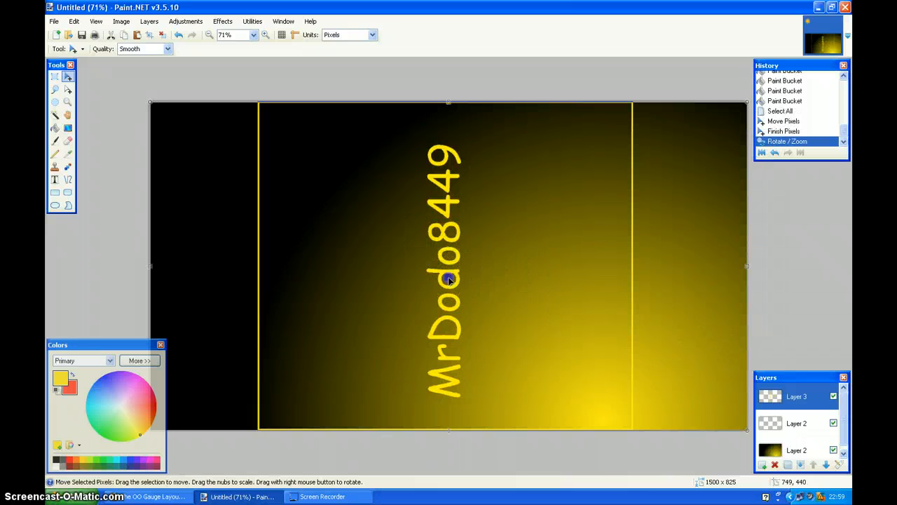
# - Move the vertical channel name into the black strip left of the outline, and add a new layer with nothing selected
pyautogui.moveTo(448, 279); pyautogui.dragTo(237, 293)
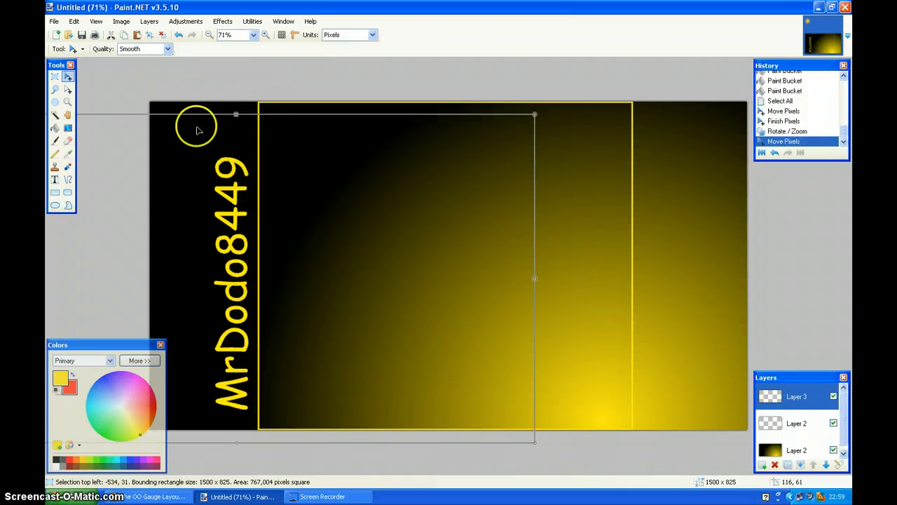
pyautogui.moveTo(230, 278); pyautogui.dragTo(233, 277)
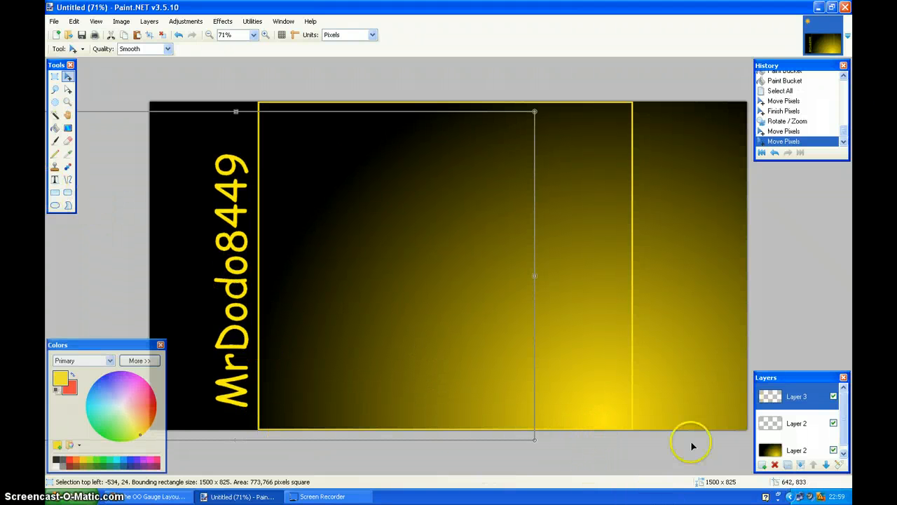
pyautogui.click(763, 466)
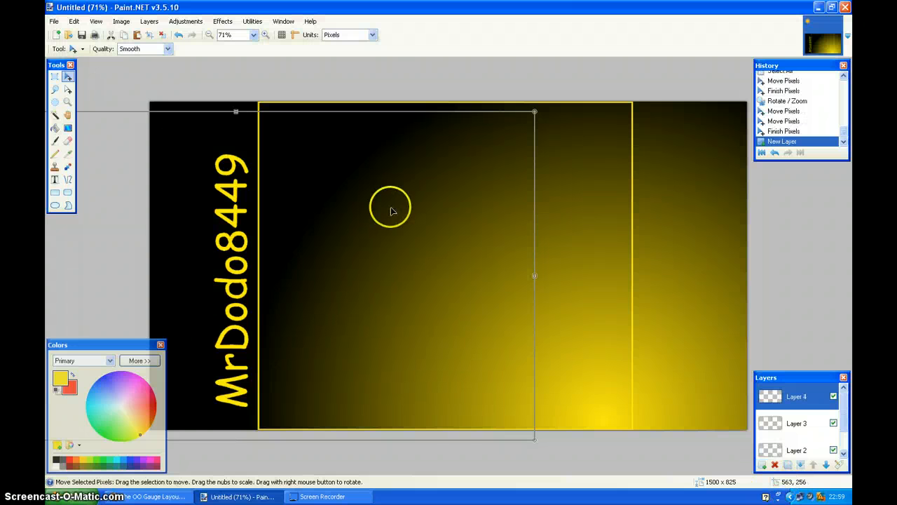
pyautogui.hotkey('ctrl', 'd')
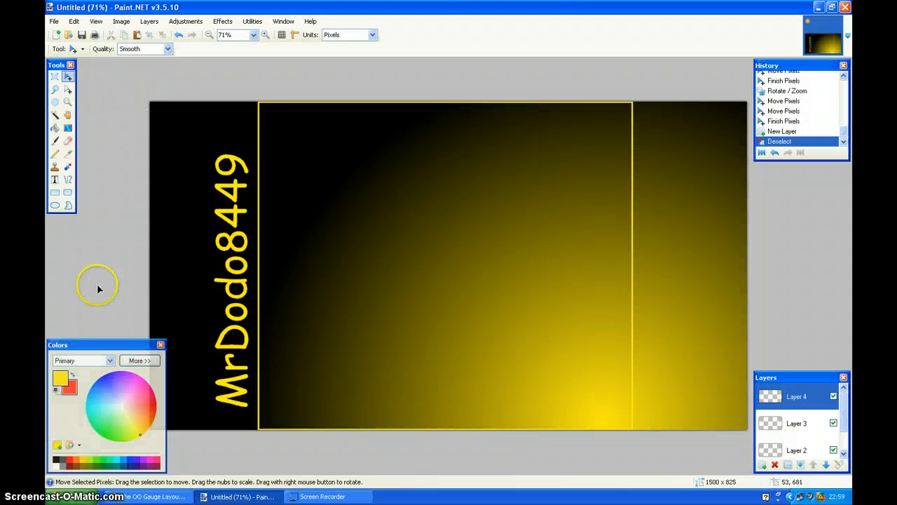
# - Add a second channel name text, MrDodo8449, inside the outline in yellow Comic Sans MS size 108, correcting its spelling
pyautogui.click(54, 178)
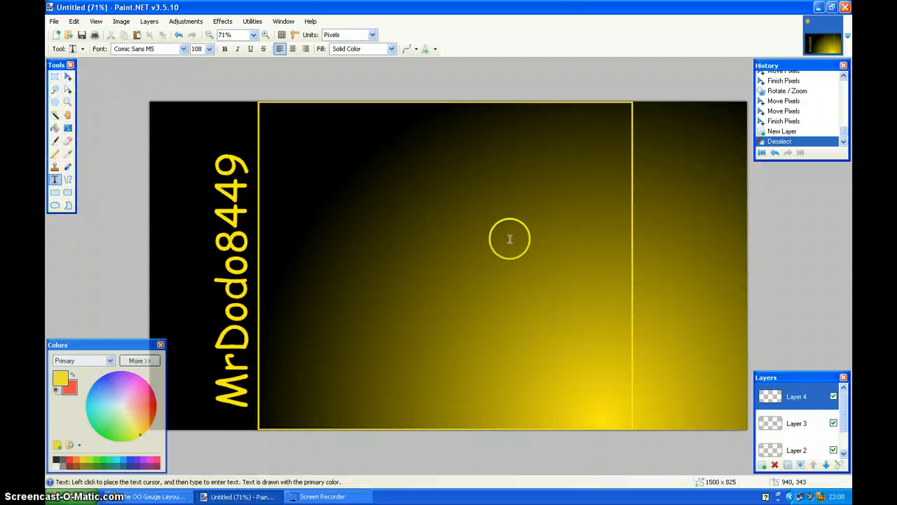
pyautogui.click(278, 254)
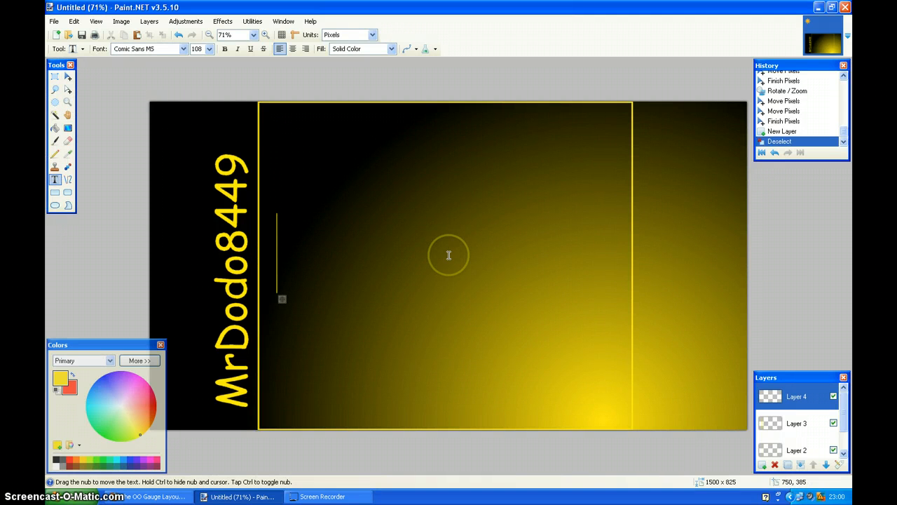
pyautogui.write('Mrdodo')
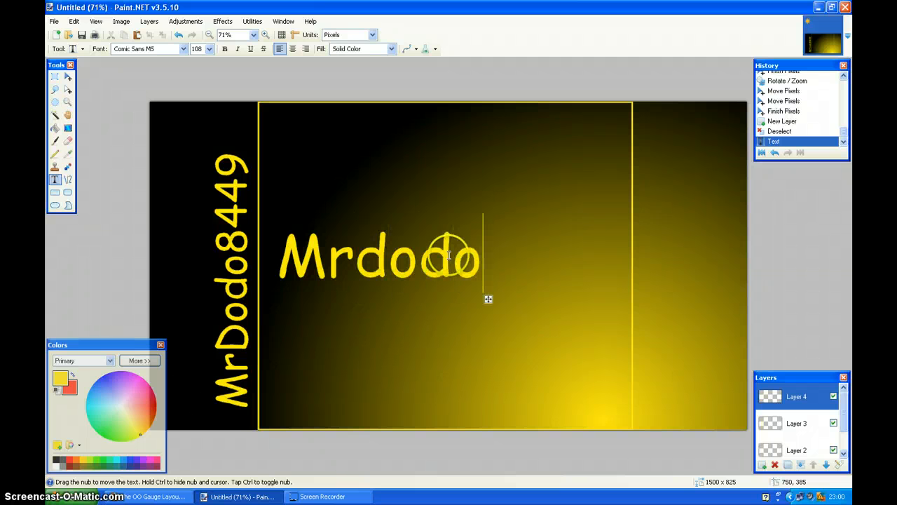
pyautogui.write('8499')
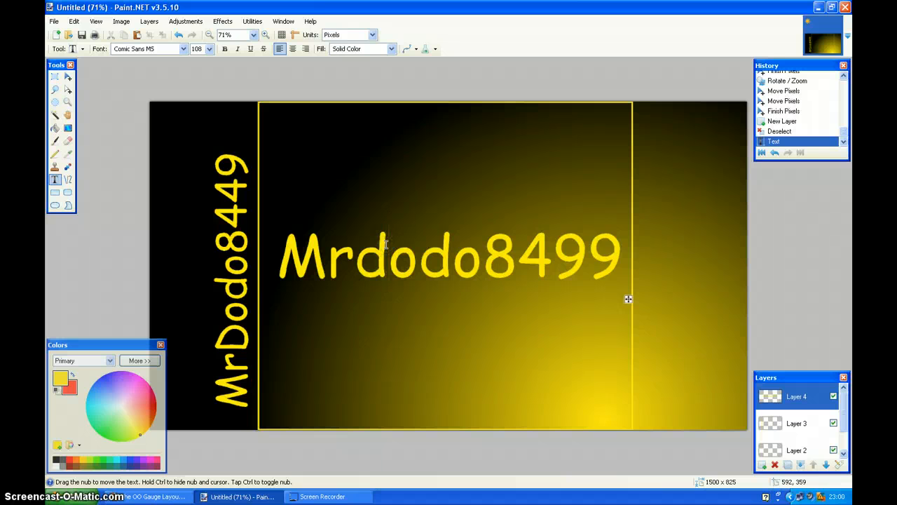
pyautogui.press('BackSpace')
pyautogui.write('D')
pyautogui.click(607, 252)
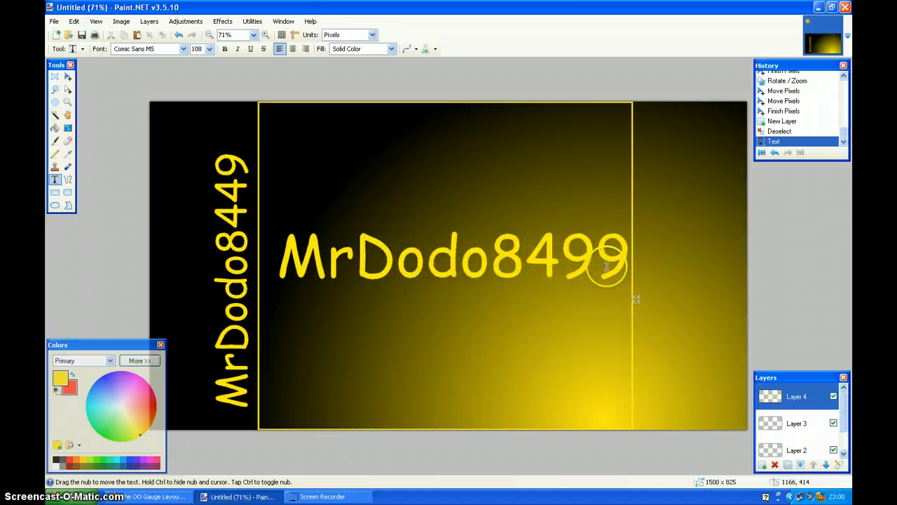
pyautogui.press('BackSpace')
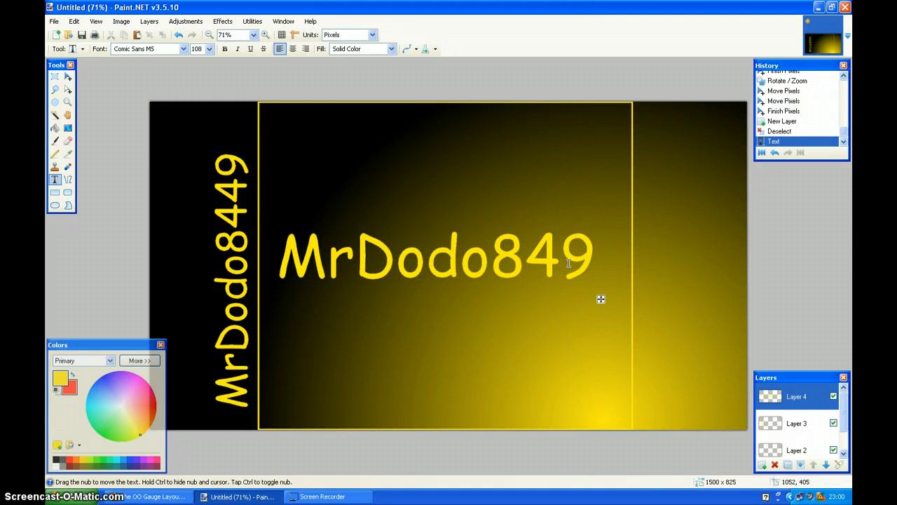
pyautogui.write('4')
pyautogui.click(510, 329)
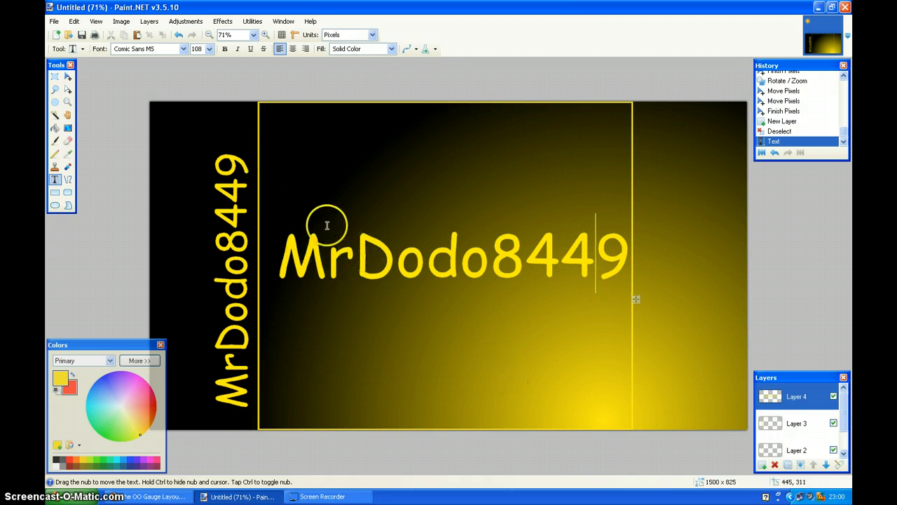
# - Rotate the second channel name to about -90 degrees at 0.73x zoom, and move it just right of the outline
pyautogui.click(68, 76)
pyautogui.click(149, 21)
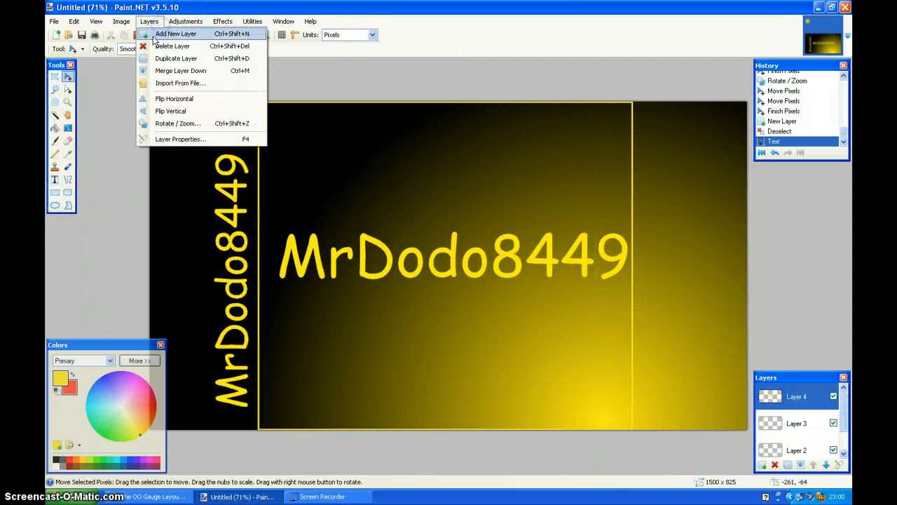
pyautogui.click(181, 122)
pyautogui.moveTo(487, 144); pyautogui.dragTo(326, 162)
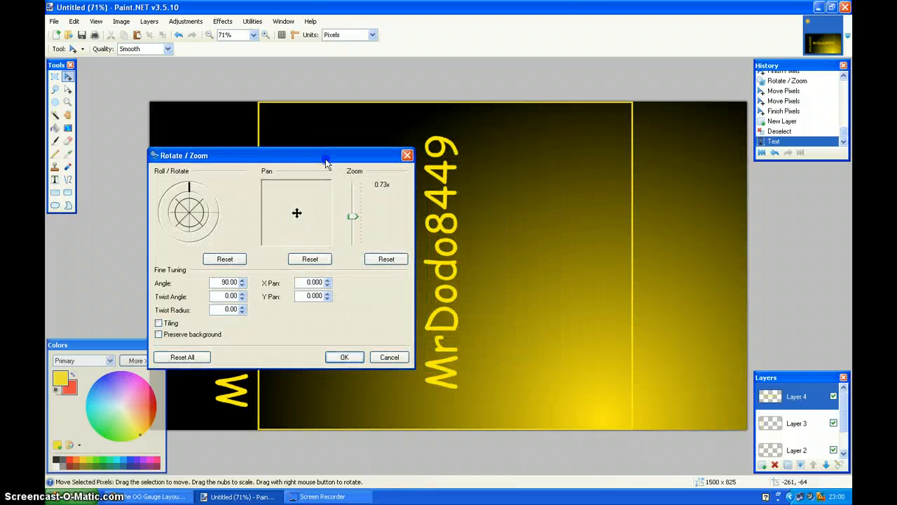
pyautogui.moveTo(186, 188); pyautogui.dragTo(190, 247)
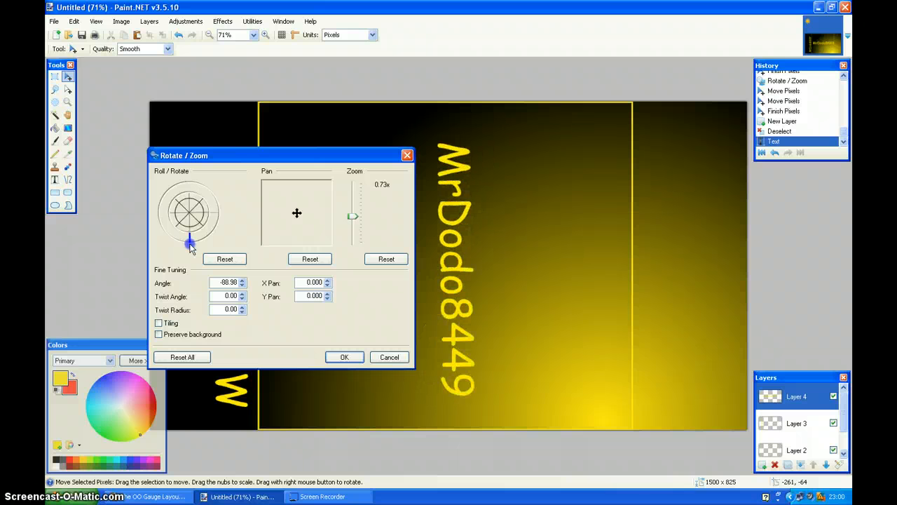
pyautogui.click(241, 285)
pyautogui.click(241, 285)
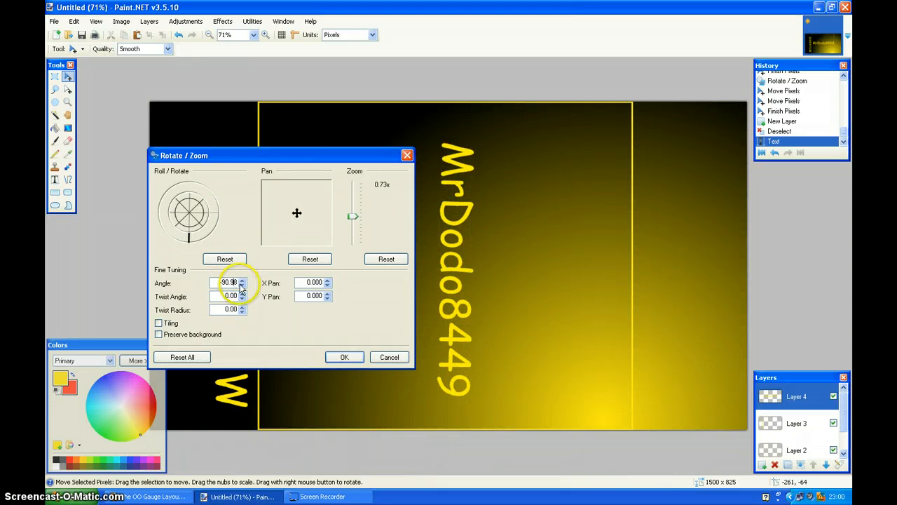
pyautogui.click(241, 286)
pyautogui.click(241, 281)
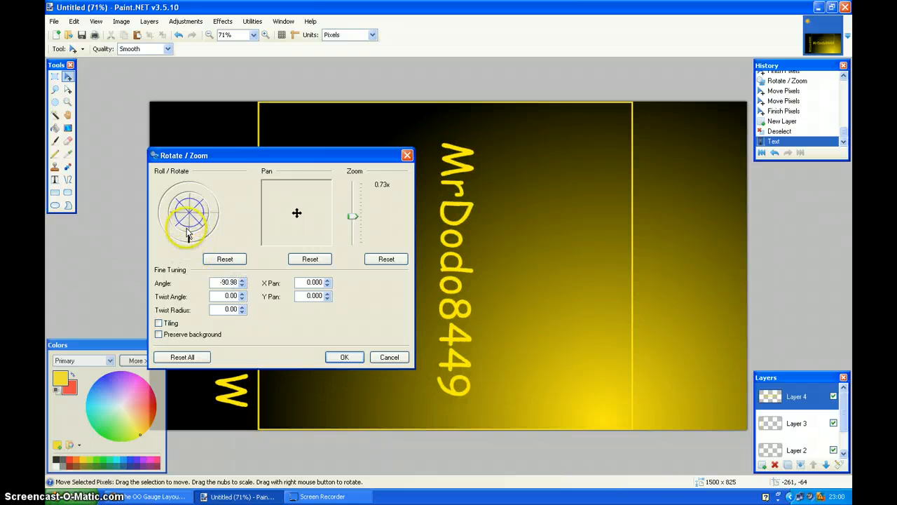
pyautogui.click(190, 238)
pyautogui.moveTo(190, 238); pyautogui.dragTo(190, 238)
pyautogui.click(345, 357)
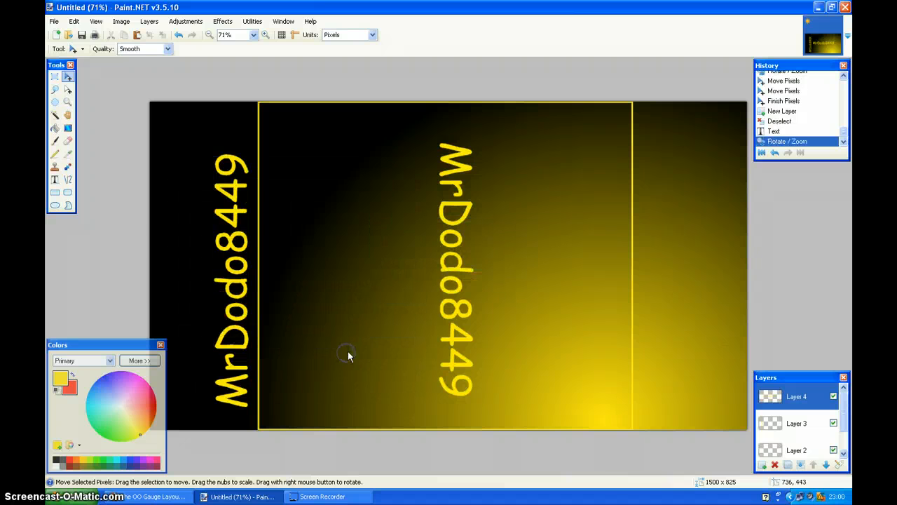
pyautogui.moveTo(445, 257); pyautogui.dragTo(647, 268)
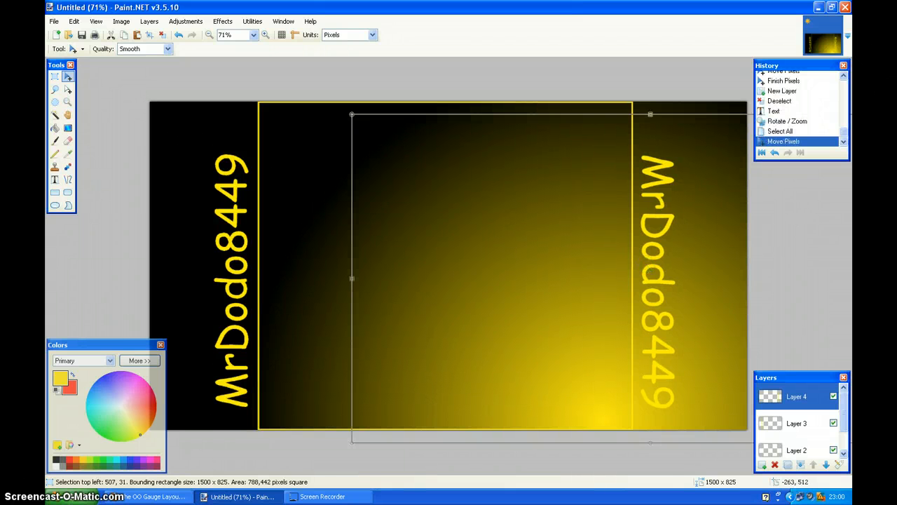
# - Fill every letter of the channel name beside the outline's right edge with black using the Paint Bucket, undoing any misplaced fill
pyautogui.click(55, 127)
pyautogui.click(56, 460)
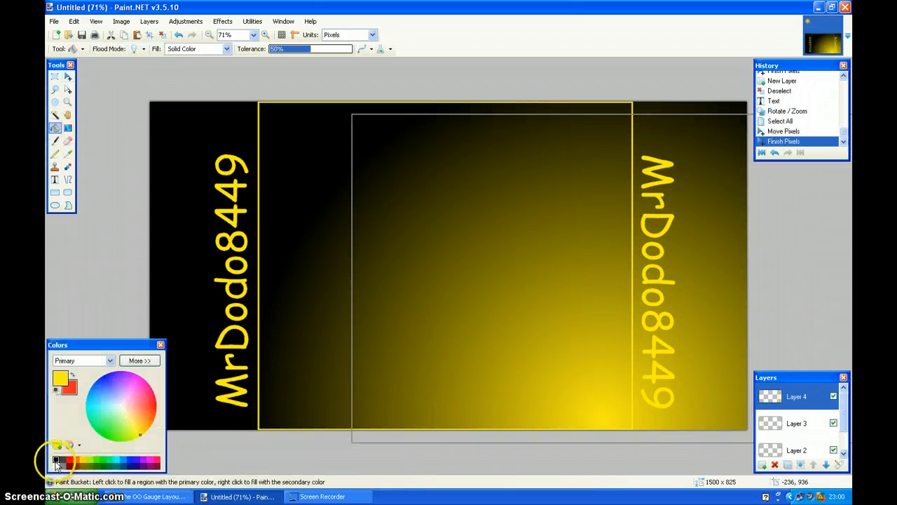
pyautogui.click(668, 397)
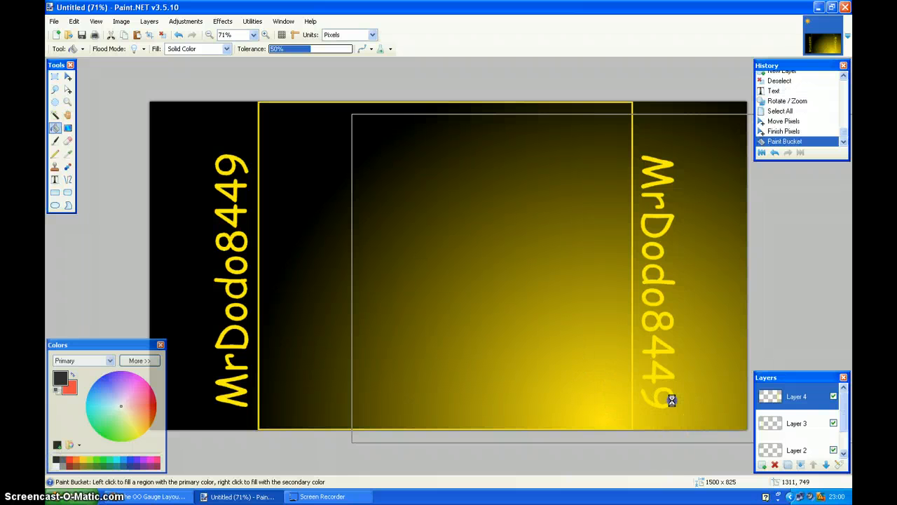
pyautogui.click(651, 372)
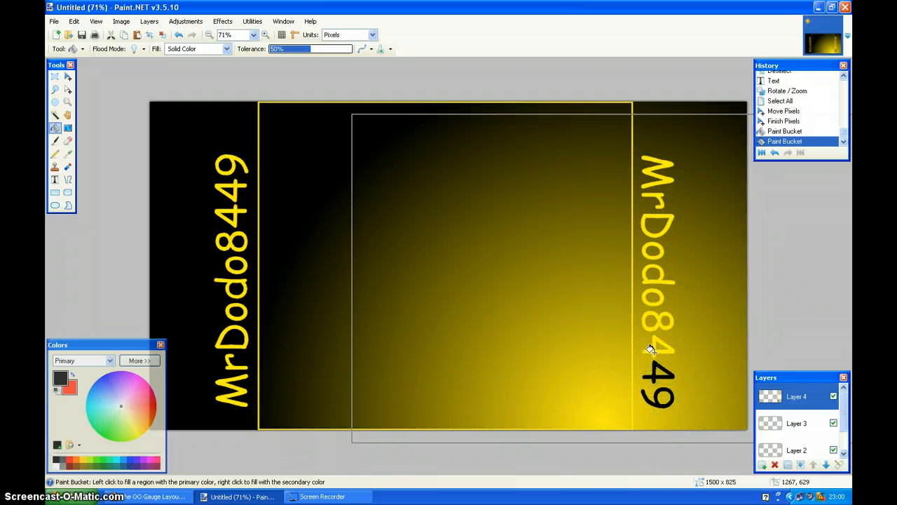
pyautogui.click(651, 348)
pyautogui.click(653, 303)
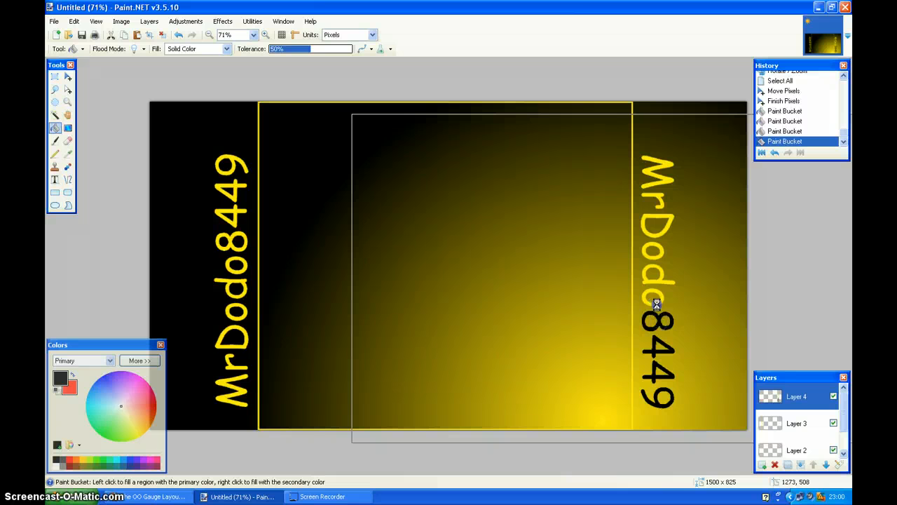
pyautogui.click(656, 302)
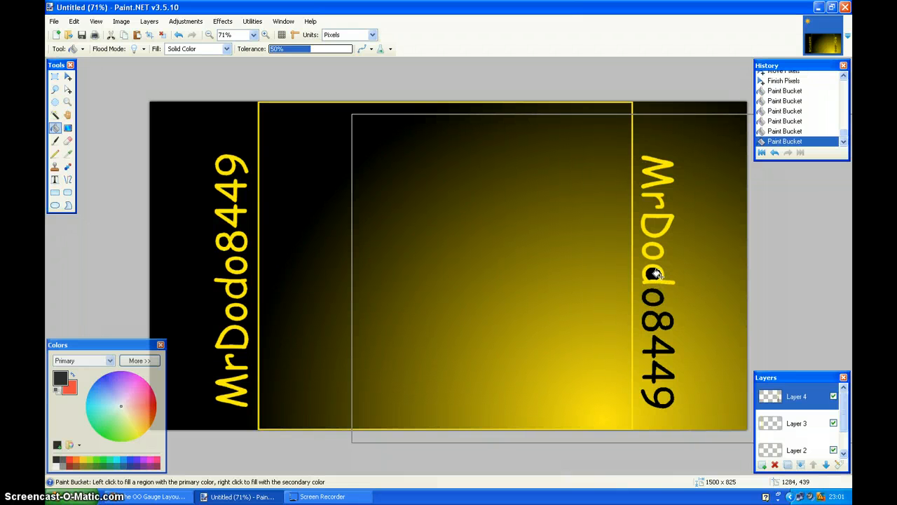
pyautogui.click(179, 34)
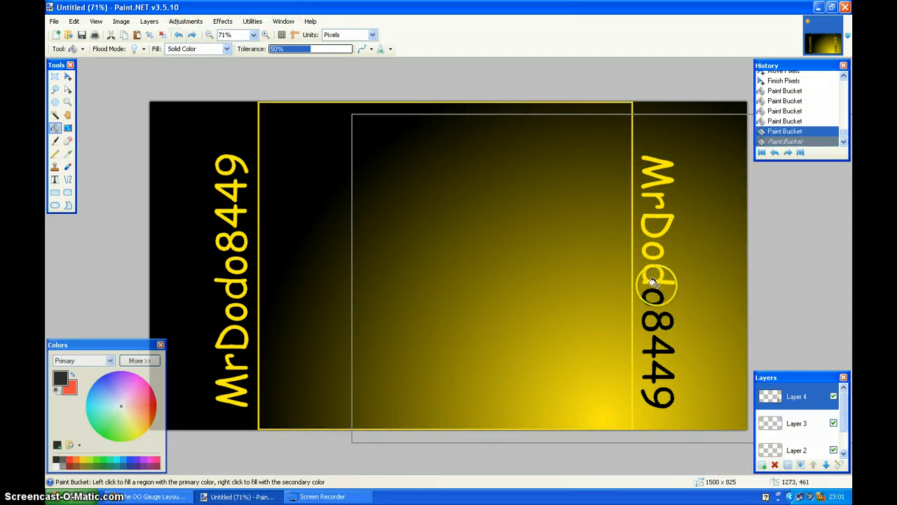
pyautogui.click(656, 280)
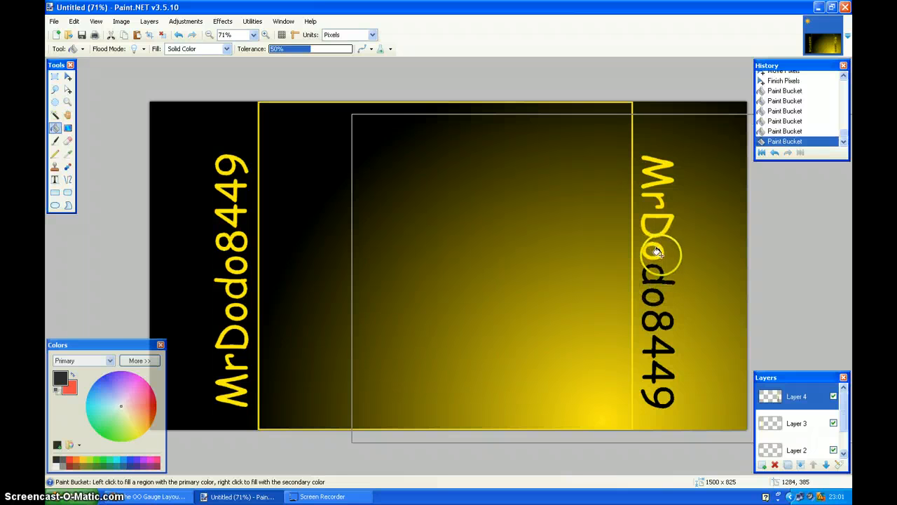
pyautogui.click(657, 253)
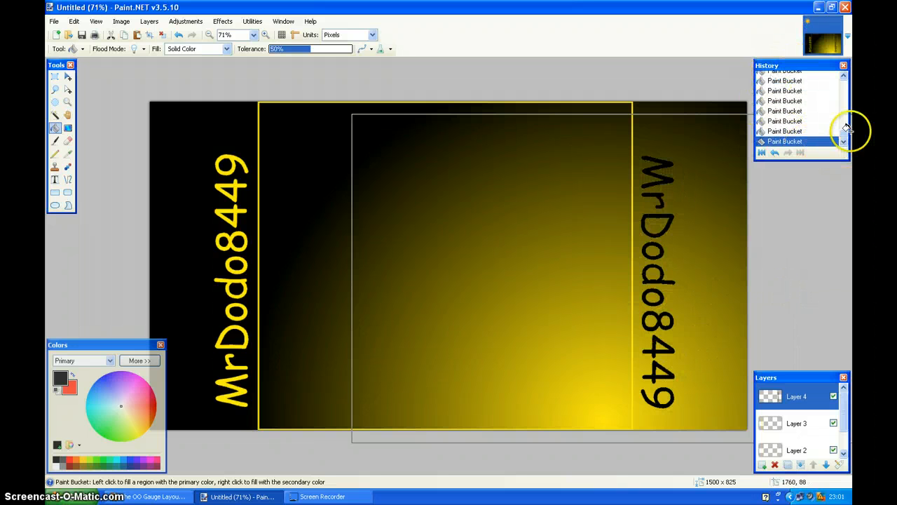
# - Roll the history back to before the black letter fills, and redo all of those fills
pyautogui.moveTo(846, 139); pyautogui.dragTo(846, 132)
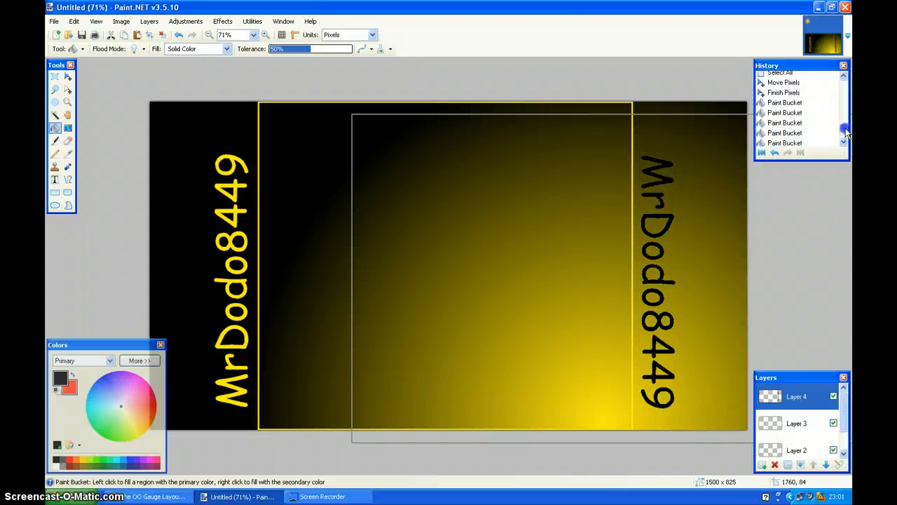
pyautogui.click(786, 93)
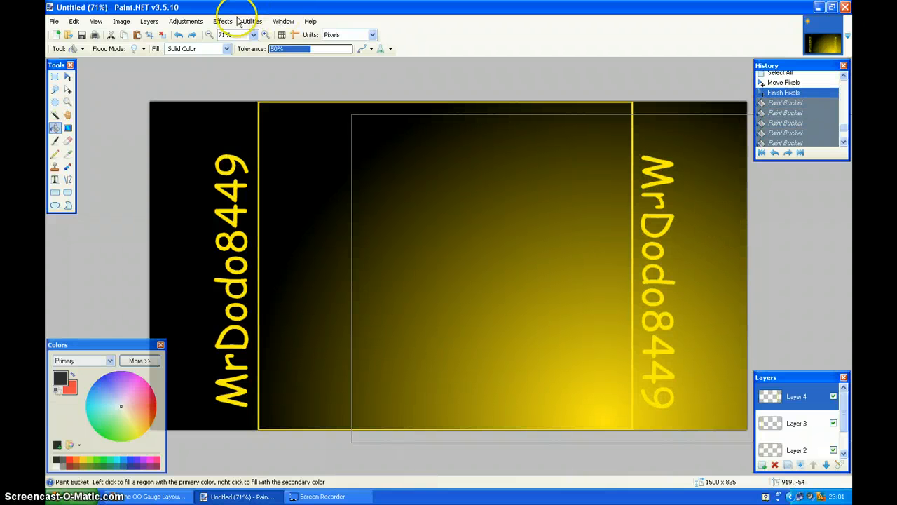
pyautogui.click(192, 35)
pyautogui.click(192, 35)
pyautogui.click(192, 35)
pyautogui.click(192, 35)
pyautogui.click(192, 35)
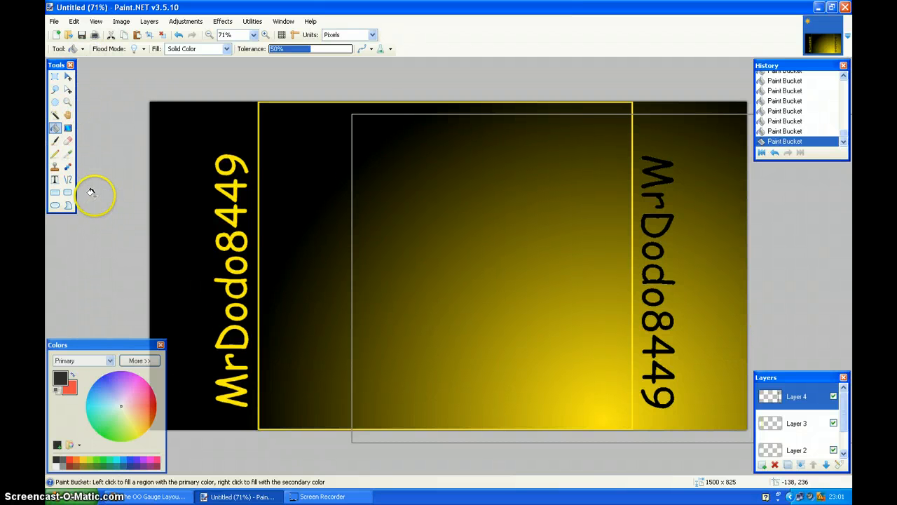
# - Clear the selection, and hide and re-show the outline layer to preview the background without it
pyautogui.hotkey('ctrl', 'd')
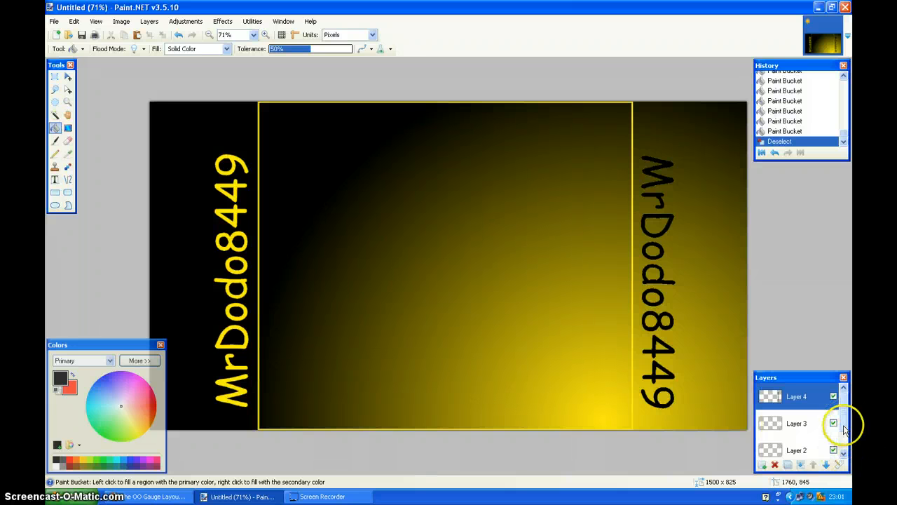
pyautogui.moveTo(846, 426); pyautogui.dragTo(843, 450)
pyautogui.click(838, 447)
pyautogui.click(836, 423)
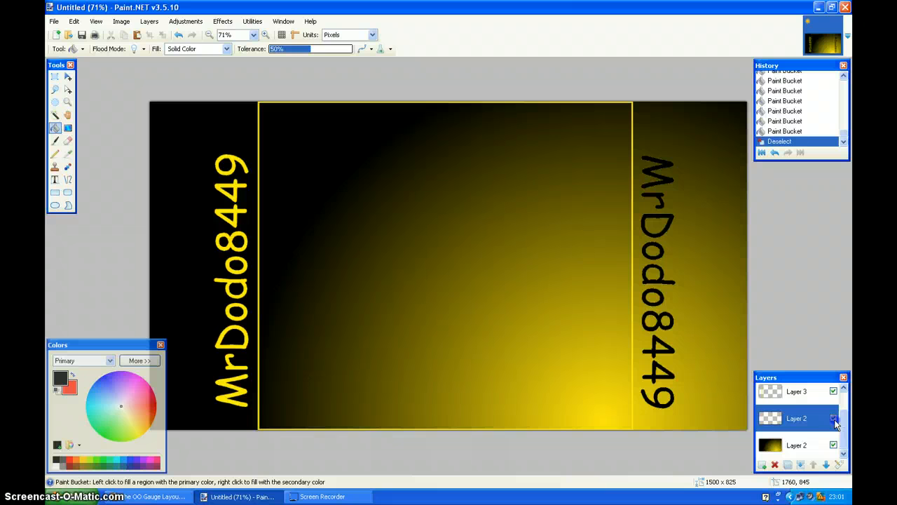
pyautogui.click(833, 418)
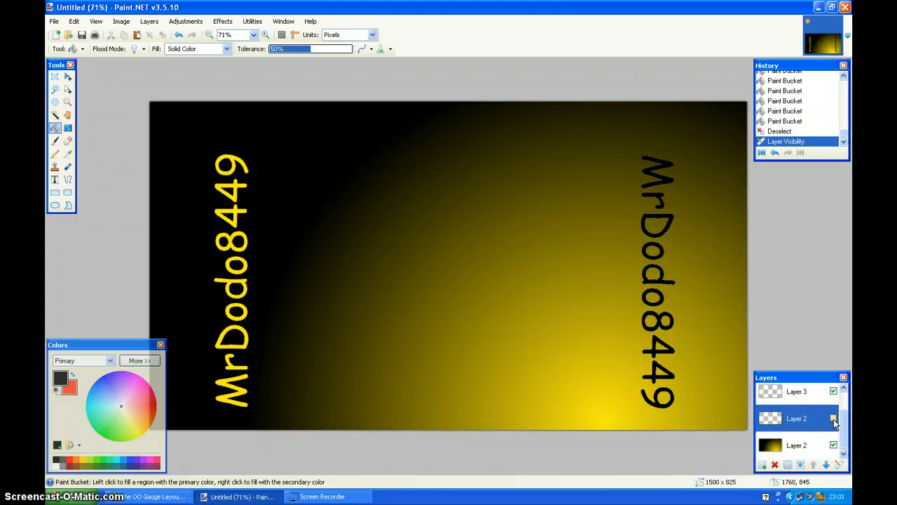
pyautogui.click(834, 419)
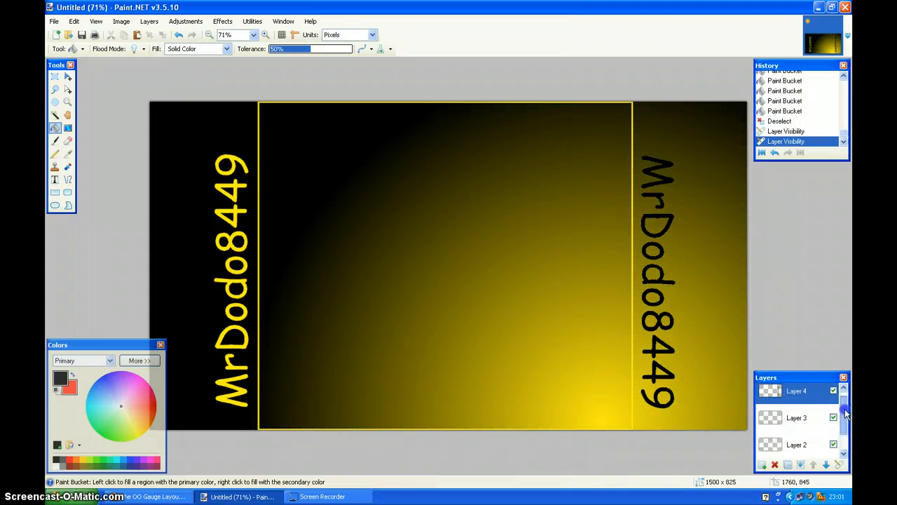
# - Add a new layer on top of the others, and search Google Images for soccer in a new Firefox tab
pyautogui.click(763, 466)
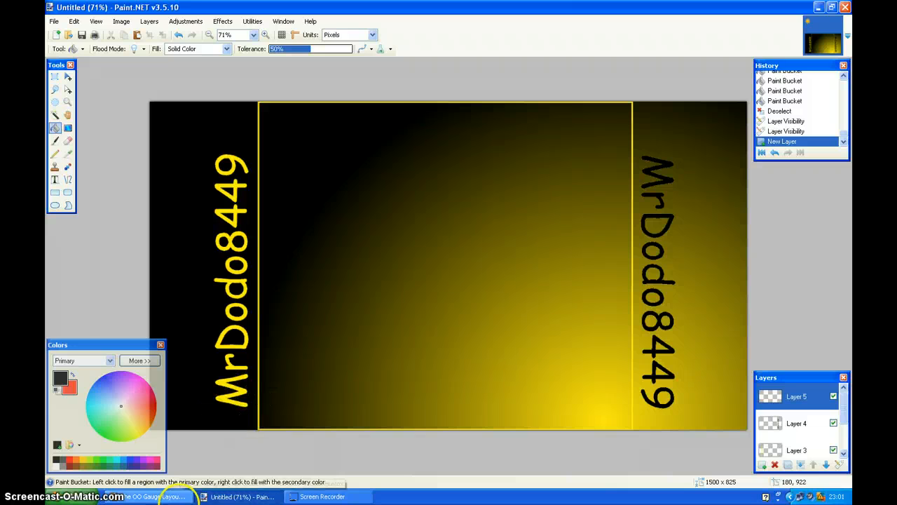
pyautogui.click(168, 495)
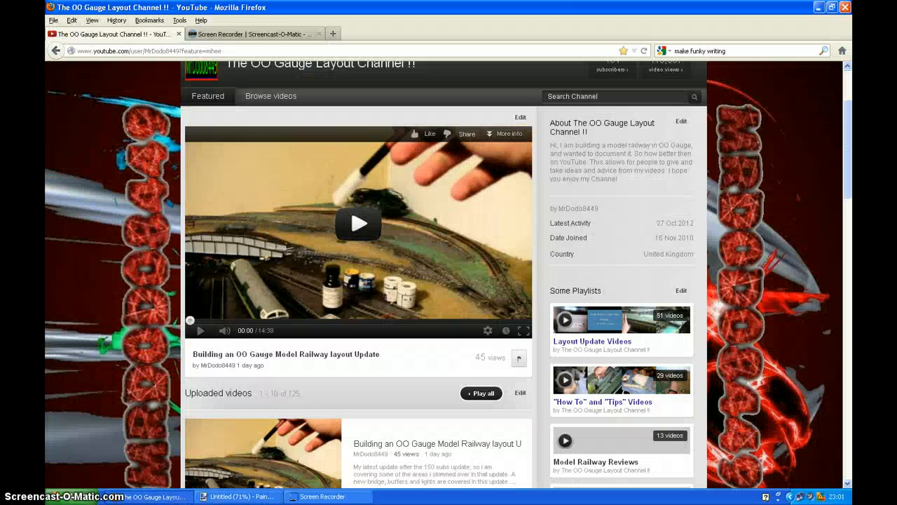
pyautogui.click(334, 32)
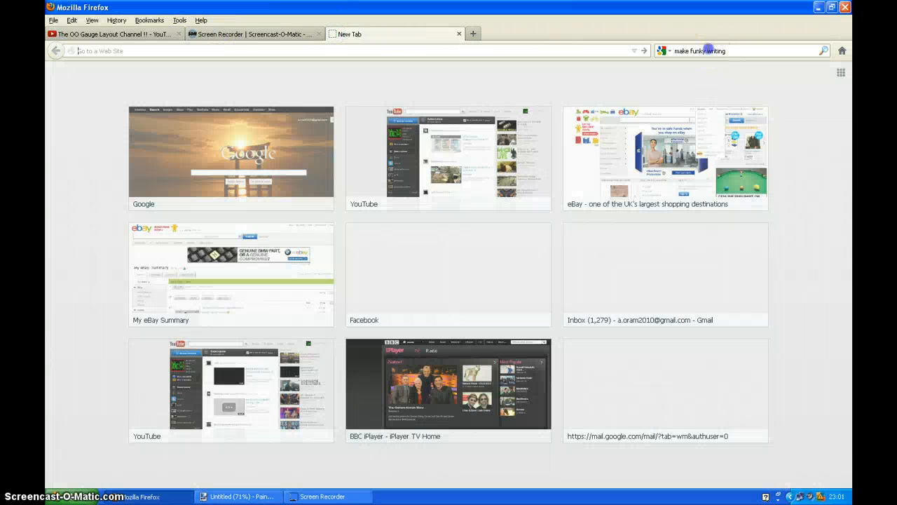
pyautogui.press('BackSpace')
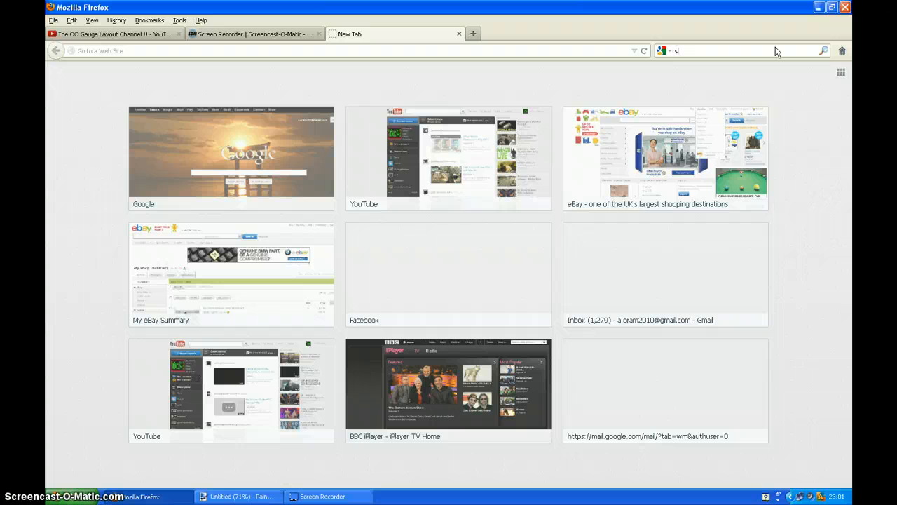
pyautogui.press('Return')
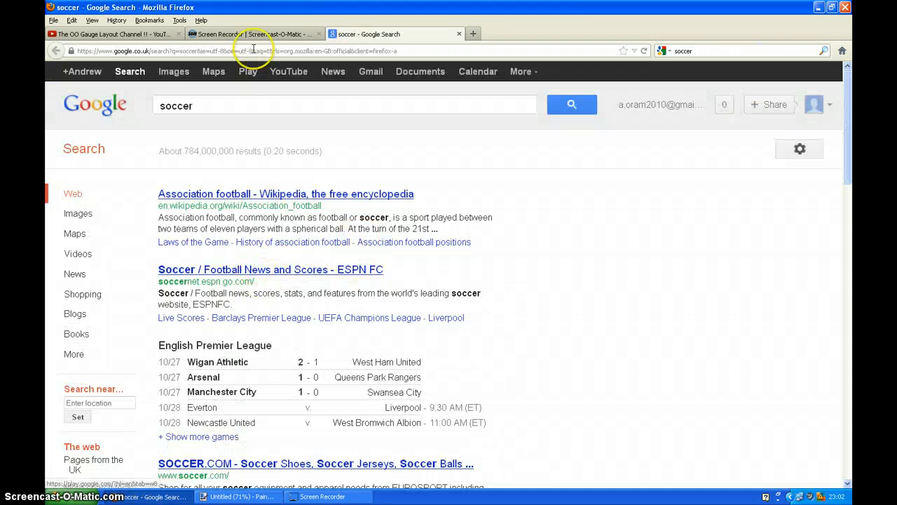
pyautogui.click(175, 71)
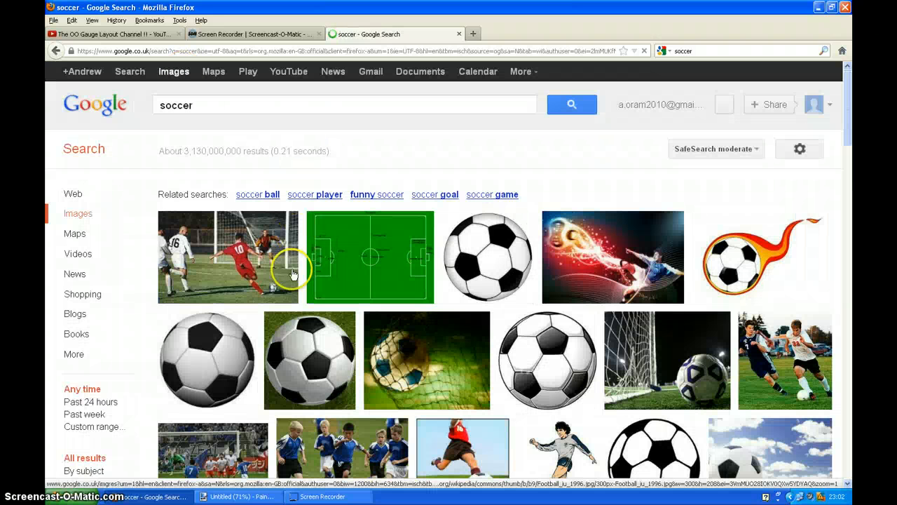
# - Open the image result soccer_net.jpg showing a ball in a net, and copy the picture
pyautogui.click(487, 269)
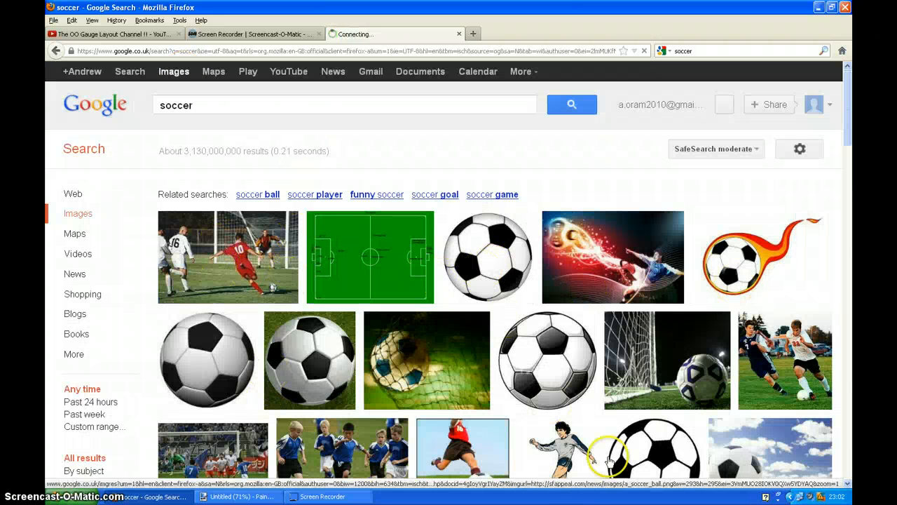
pyautogui.click(418, 366)
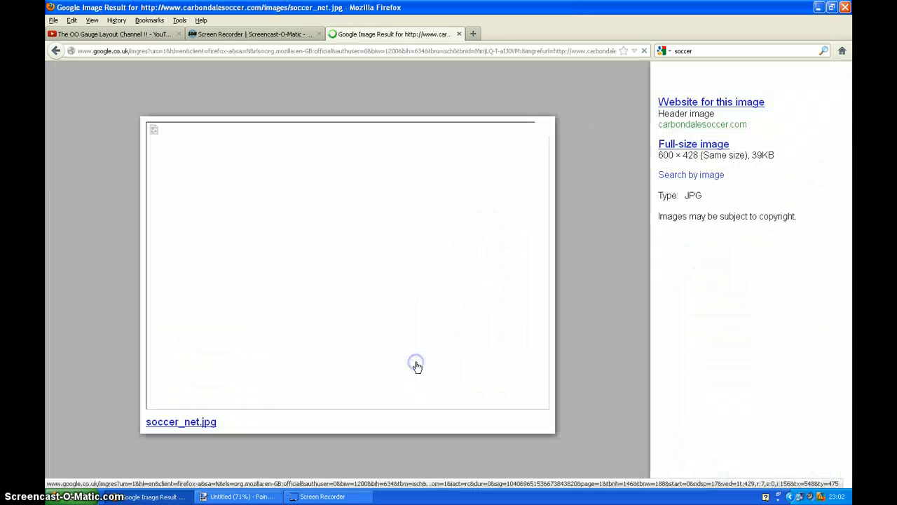
pyautogui.rightClick(329, 257)
pyautogui.click(350, 272)
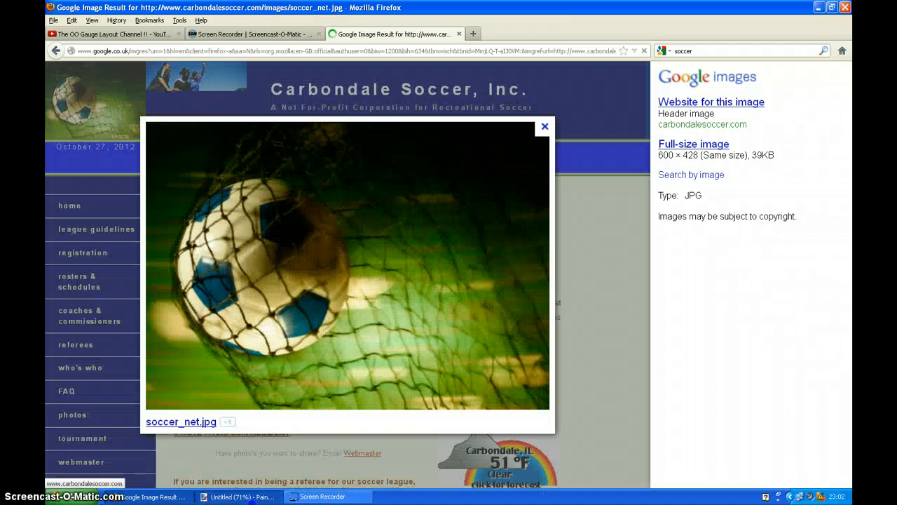
# - Switch back to Paint.NET and hide both channel name layers, the outline layer and the gradient layer
pyautogui.click(238, 496)
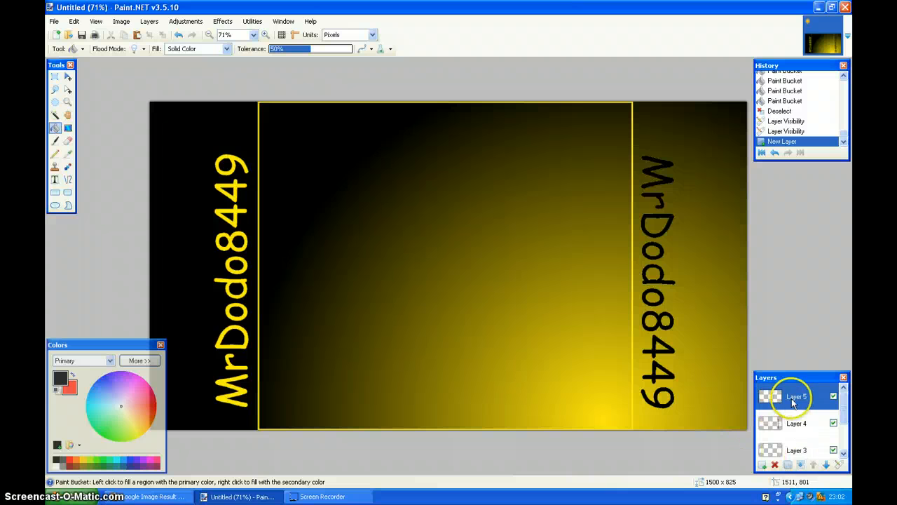
pyautogui.click(834, 425)
pyautogui.scroll(-1, 834, 425)
pyautogui.click(834, 425)
pyautogui.scroll(-1, 835, 434)
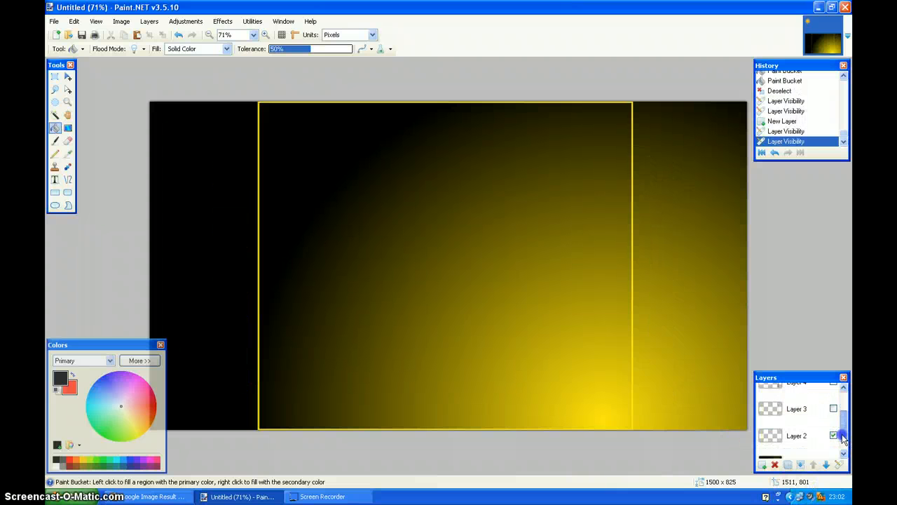
pyautogui.click(834, 436)
pyautogui.scroll(-1, 835, 438)
pyautogui.click(834, 445)
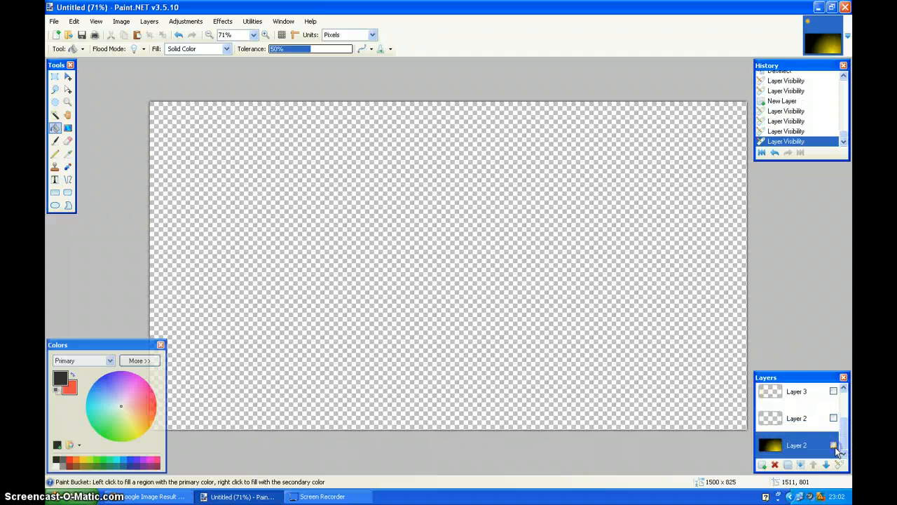
# - Paste the copied soccer picture into Layer 5, and move it straight down to about mid-height along the canvas's left edge
pyautogui.moveTo(844, 442); pyautogui.dragTo(845, 396)
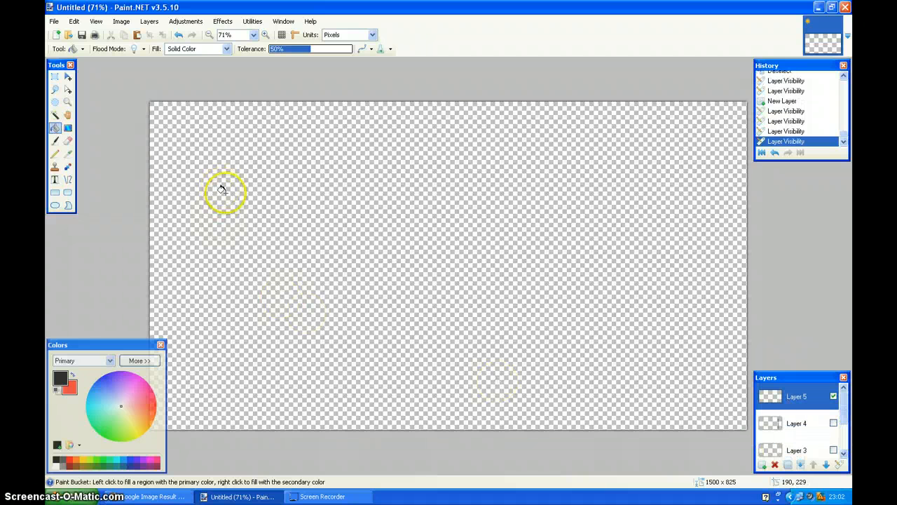
pyautogui.hotkey('ctrl', 'v')
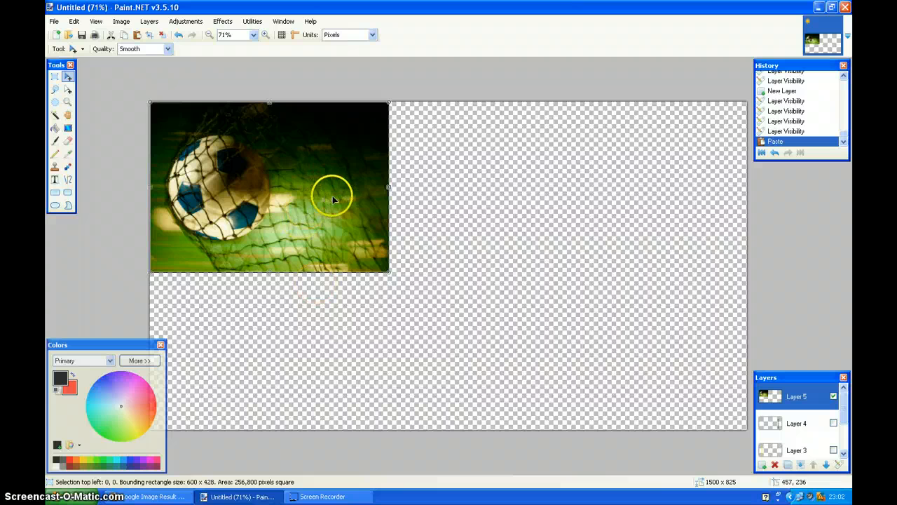
pyautogui.moveTo(305, 200); pyautogui.dragTo(305, 281)
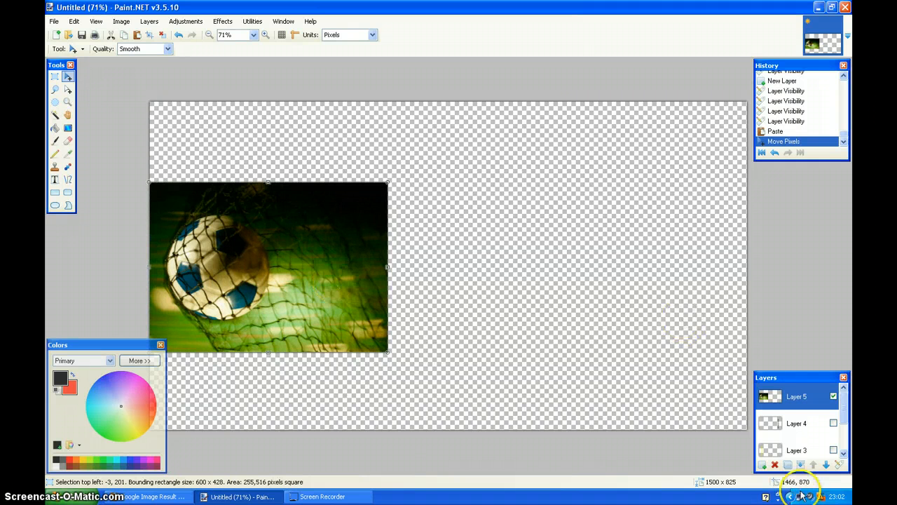
# - Make the gradient, outline and both channel name layers visible again
pyautogui.scroll(-2, 806, 420)
pyautogui.click(833, 423)
pyautogui.click(834, 450)
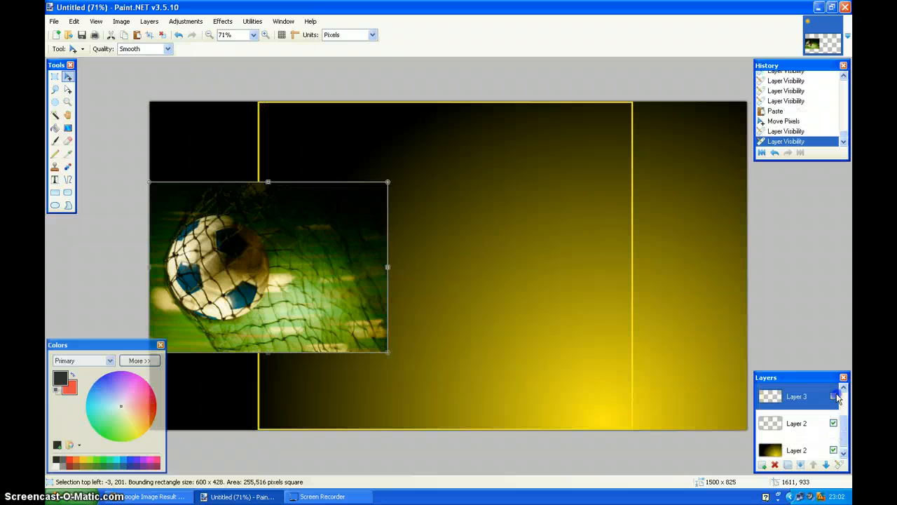
pyautogui.click(834, 397)
pyautogui.scroll(2, 806, 420)
pyautogui.click(833, 423)
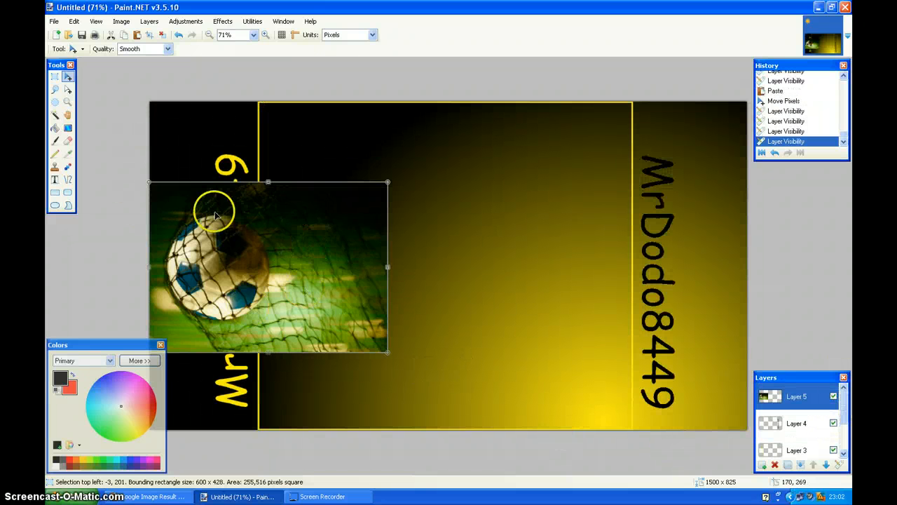
# - Move Layer 5 with the soccer picture down three places, beneath the channel name layers and the outline layer
pyautogui.click(800, 397)
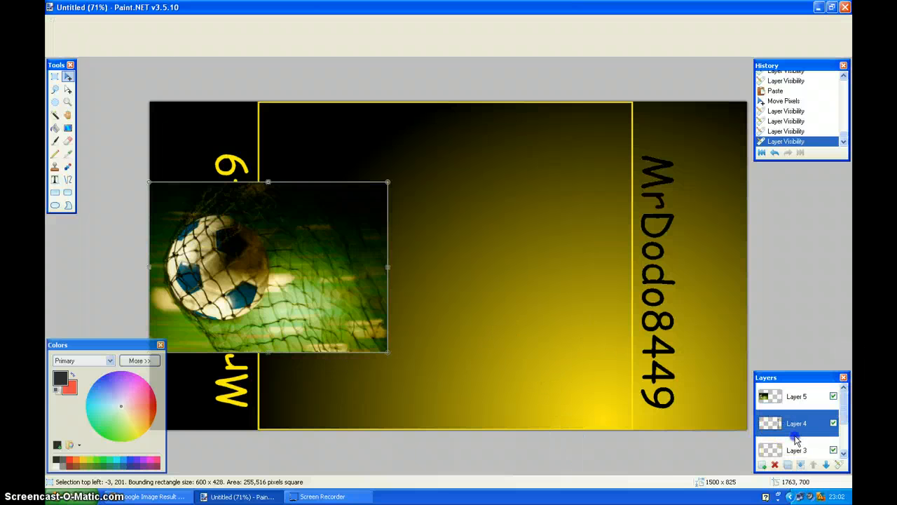
pyautogui.click(826, 464)
pyautogui.click(827, 464)
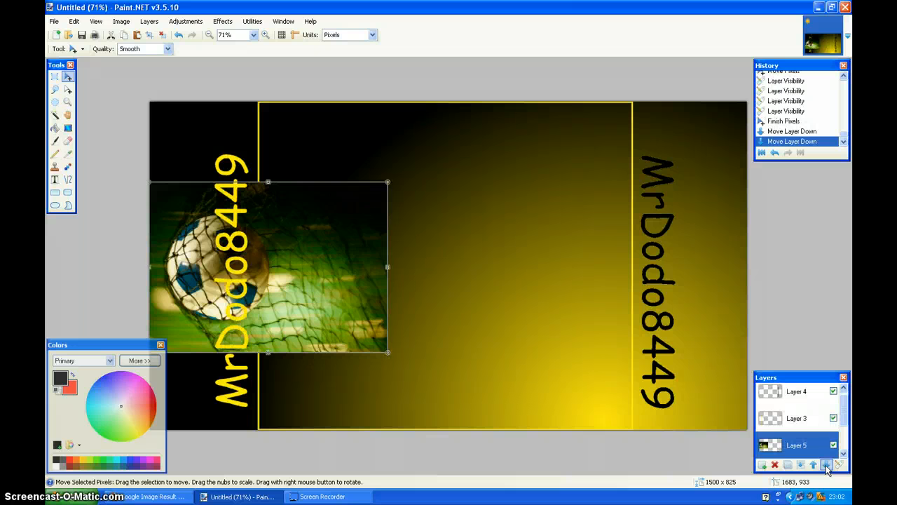
pyautogui.click(826, 464)
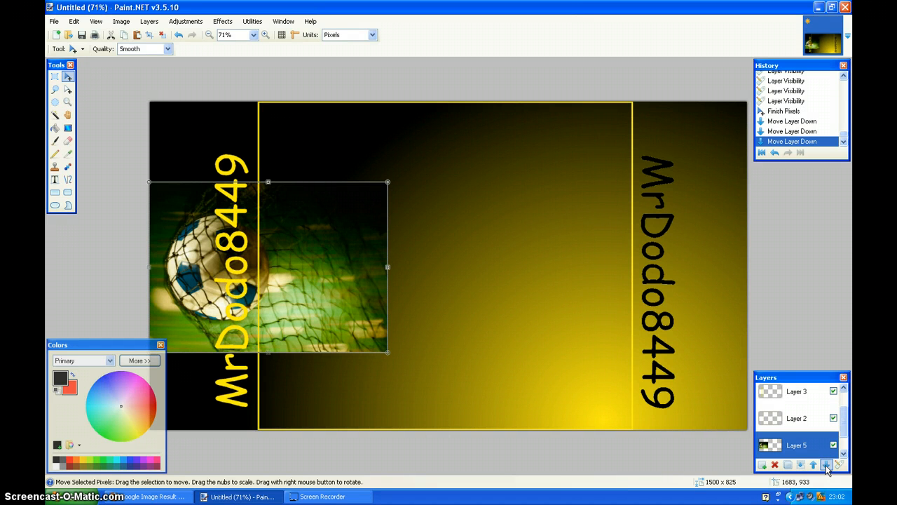
# - Move Layer 5 below the gradient layer and back above it, and erase the selected soccer picture from it
pyautogui.click(826, 464)
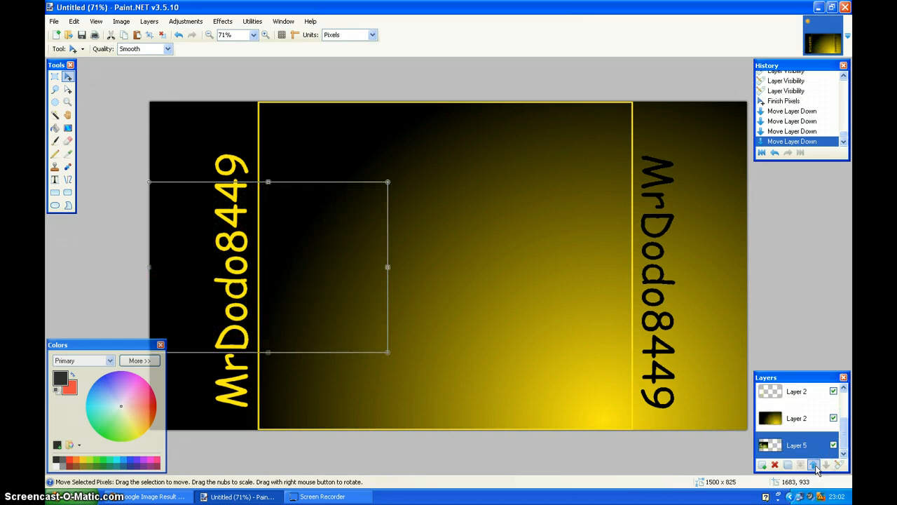
pyautogui.click(815, 466)
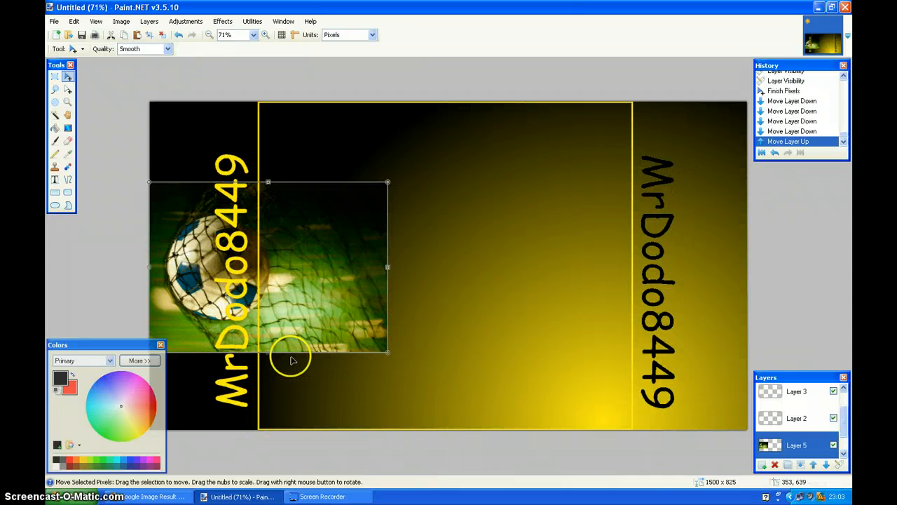
pyautogui.press('Delete')
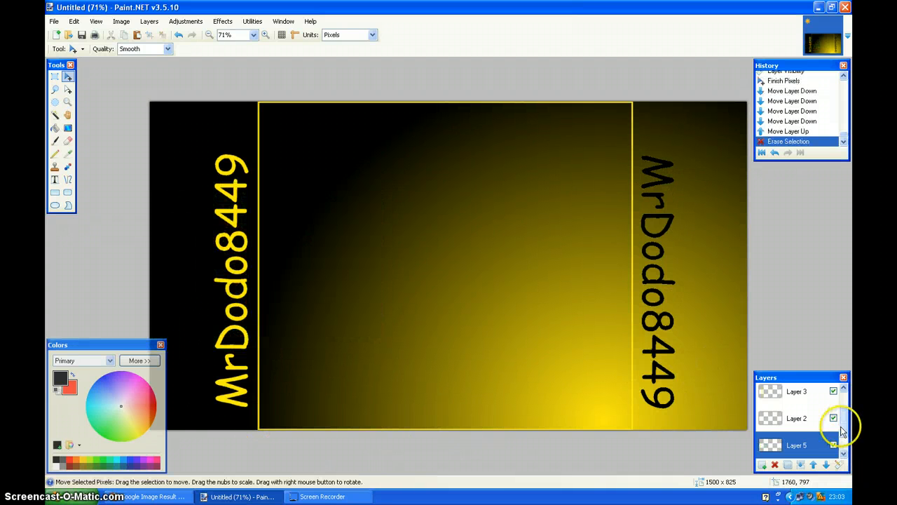
# - Move the emptied Layer 5 up three places to the top of the layer stack
pyautogui.scroll(-2, 844, 449)
pyautogui.click(814, 466)
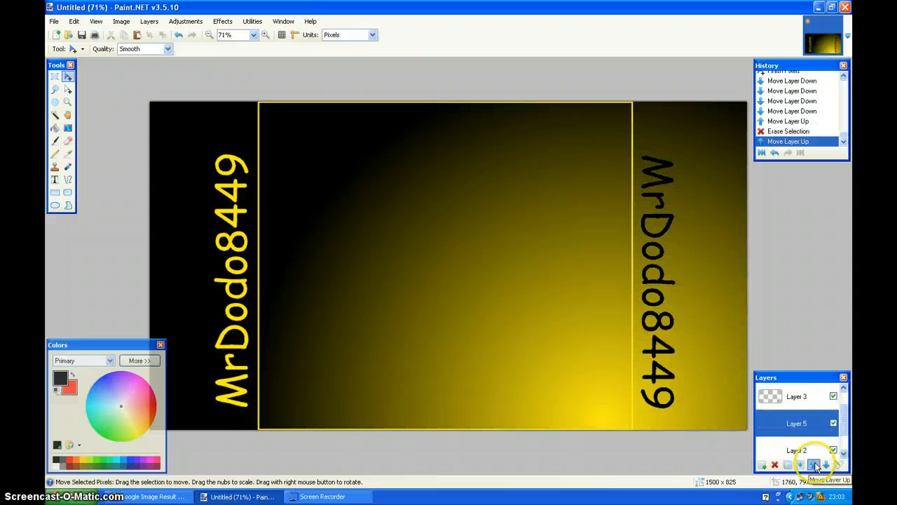
pyautogui.click(814, 466)
pyautogui.click(814, 465)
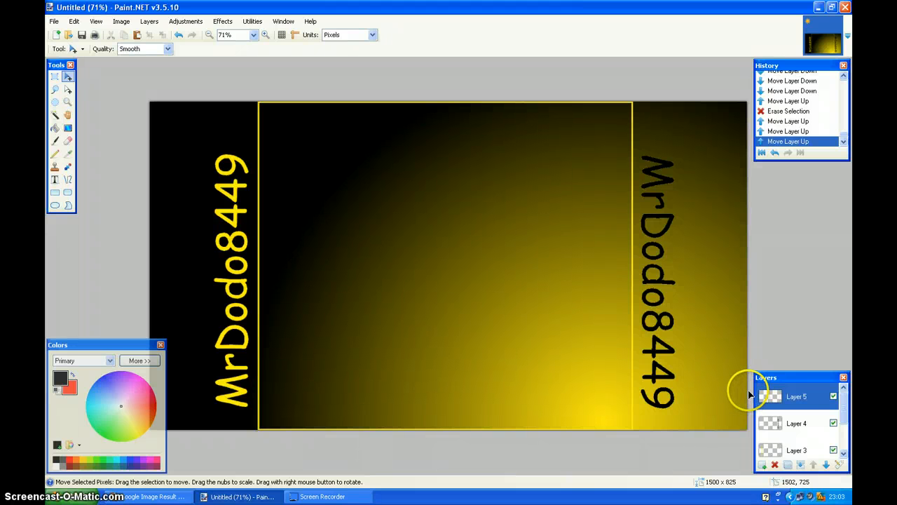
pyautogui.click(798, 449)
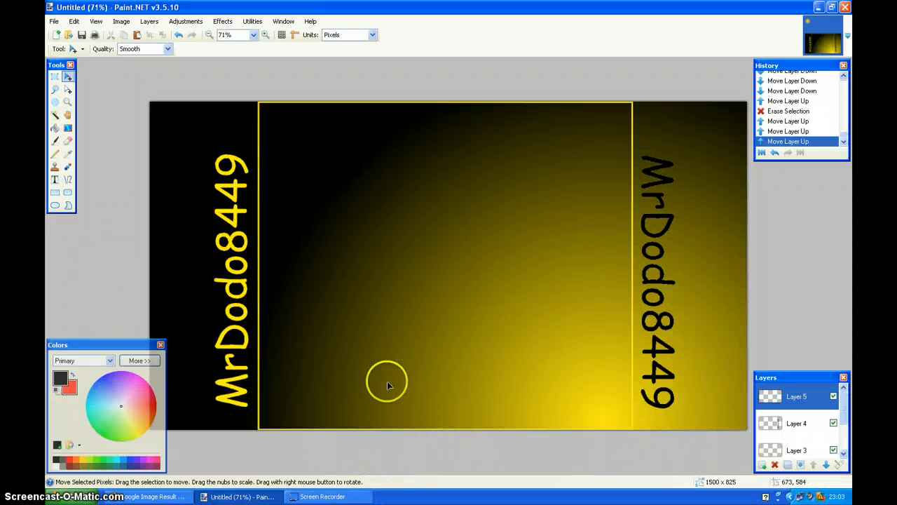
pyautogui.hotkey('ctrl', 'a')
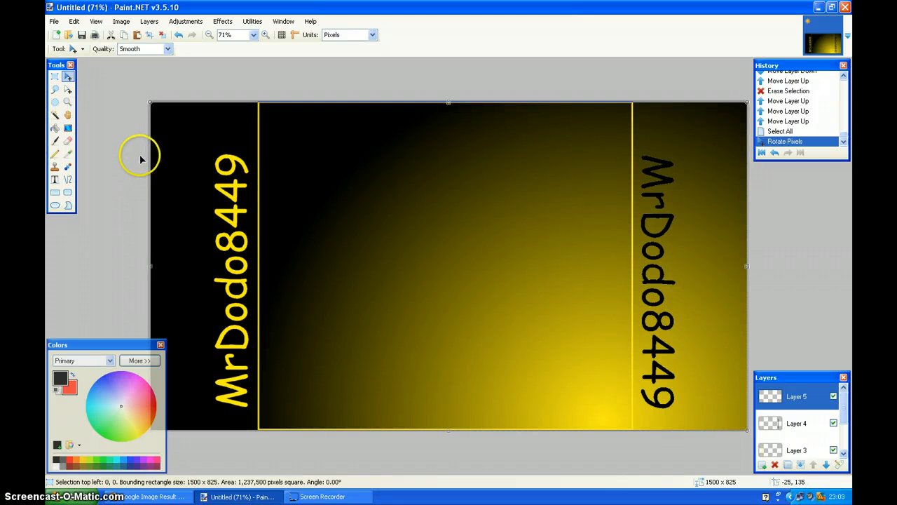
pyautogui.hotkey('ctrl', 'd')
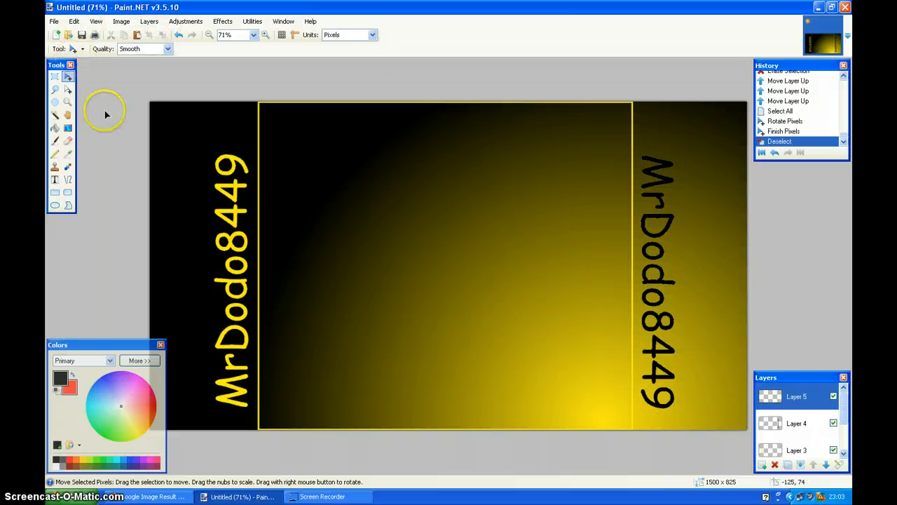
# - Try out an ellipse about 368 × 173 pixels on Layer 5, filled with the red secondary color, and undo both the fill and the ellipse
pyautogui.click(55, 205)
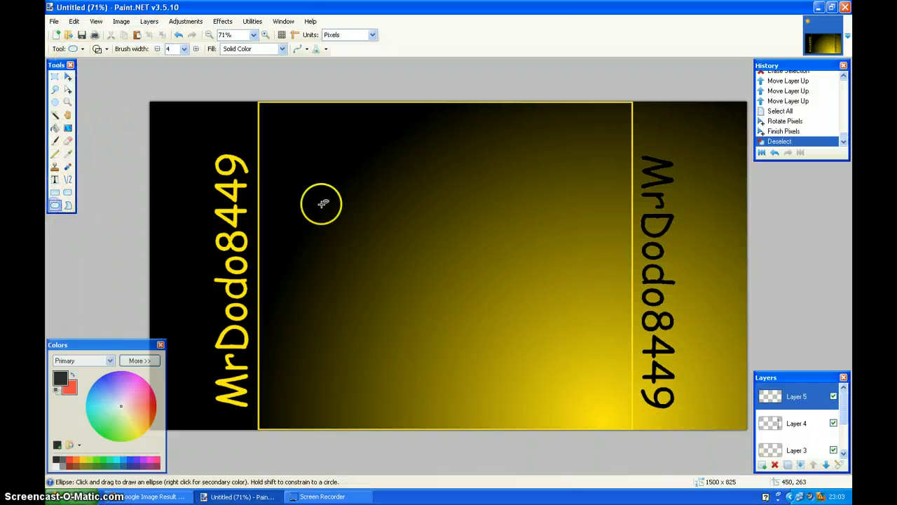
pyautogui.moveTo(321, 204); pyautogui.dragTo(469, 273)
pyautogui.click(70, 395)
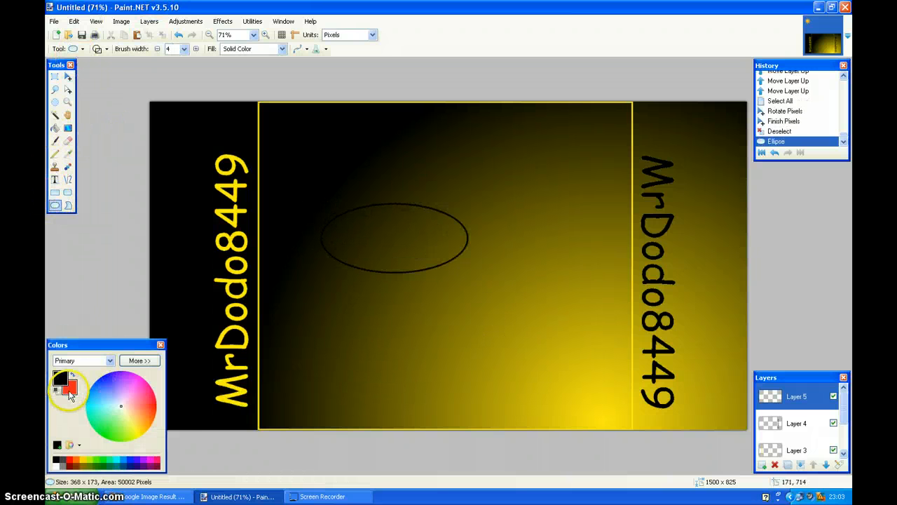
pyautogui.click(55, 127)
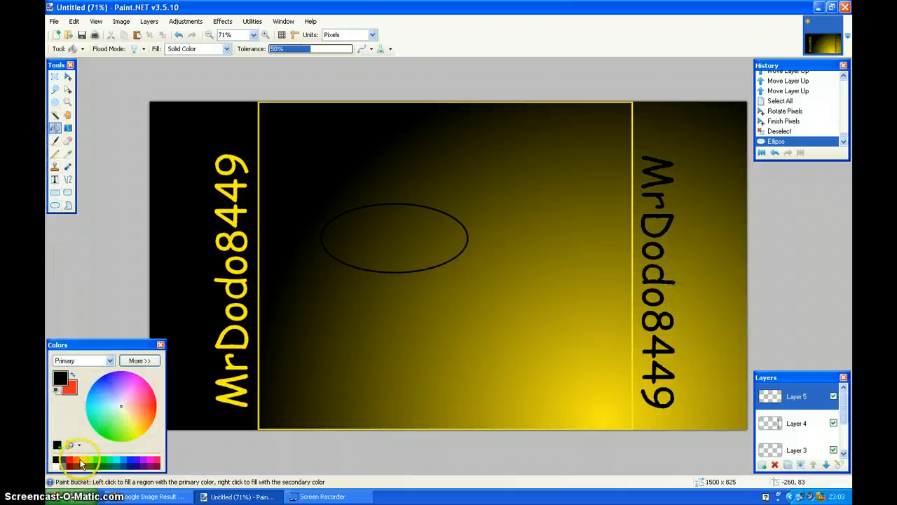
pyautogui.rightClick(354, 238)
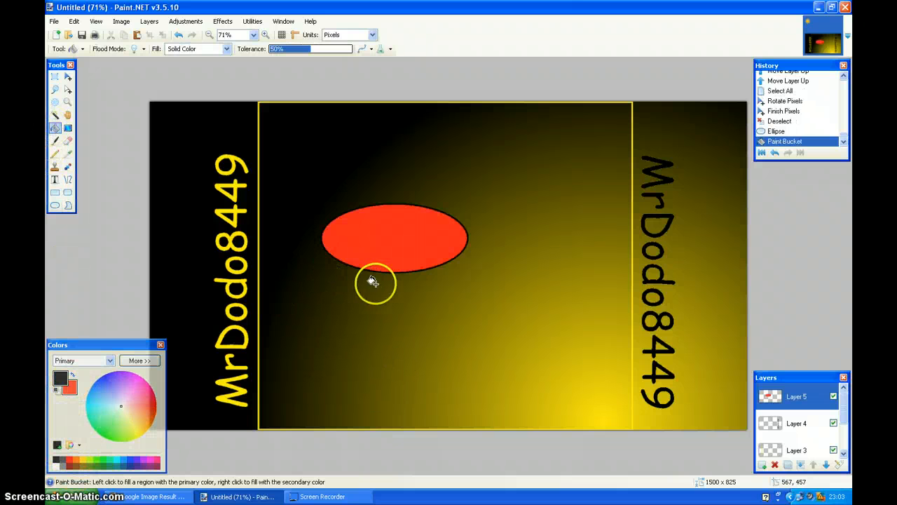
pyautogui.click(179, 35)
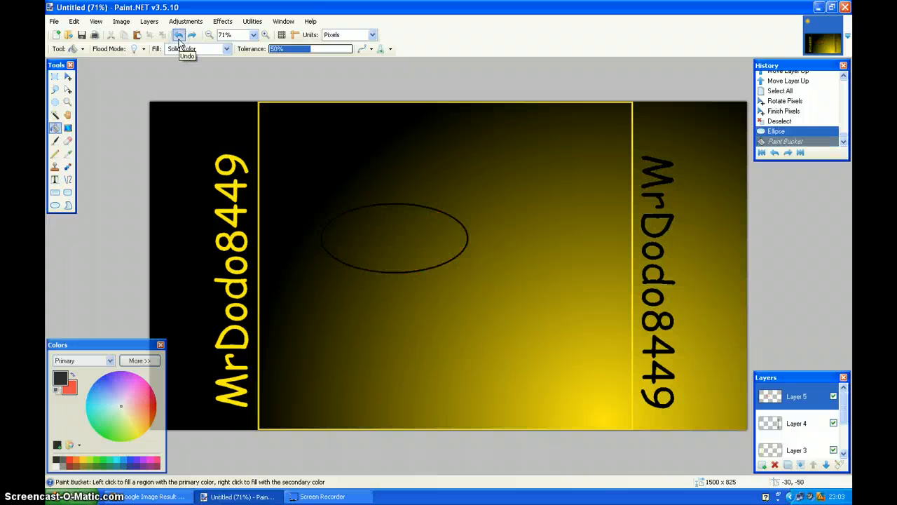
pyautogui.click(178, 35)
# - Try out the Freeform Shape tool with an irregular outline in the middle of the canvas, and undo the shape
pyautogui.click(68, 204)
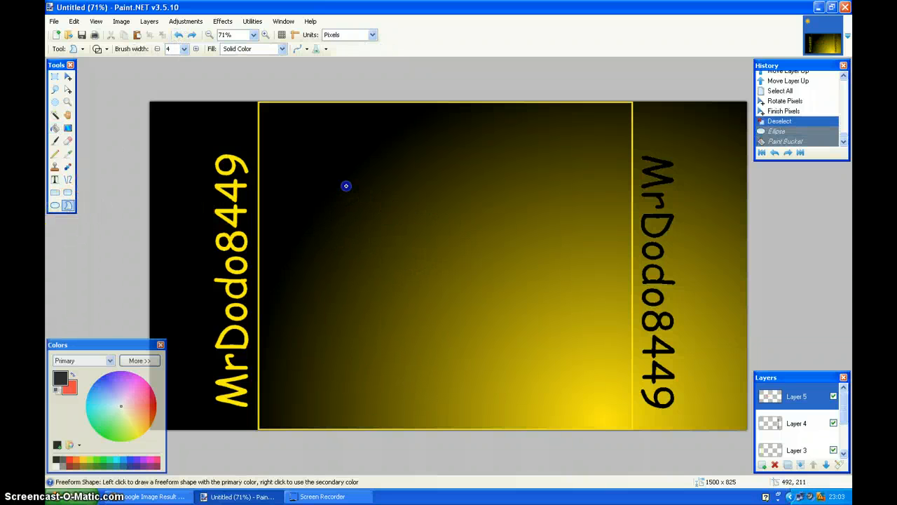
pyautogui.moveTo(347, 185); pyautogui.dragTo(424, 220)
pyautogui.moveTo(416, 304)
pyautogui.mouseDown()
pyautogui.moveTo(335, 331)
pyautogui.moveTo(351, 238)
pyautogui.mouseUp()
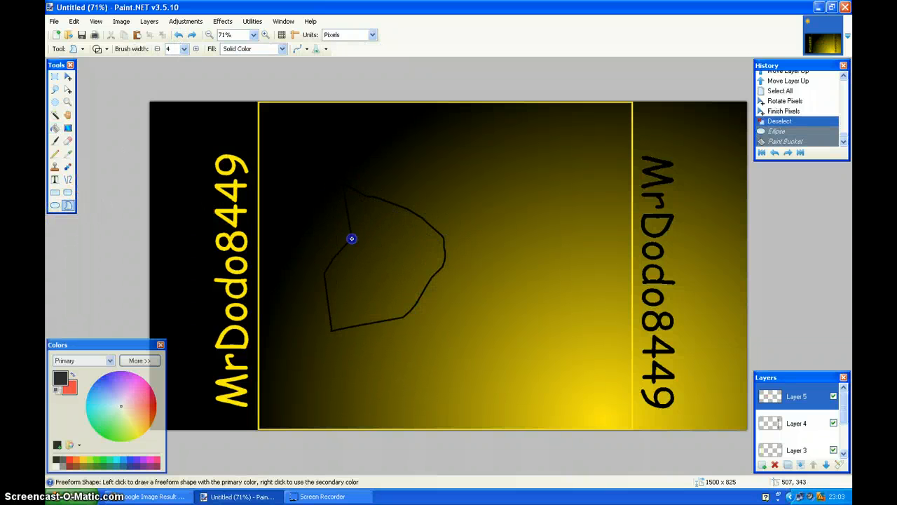
pyautogui.moveTo(496, 259)
pyautogui.mouseDown()
pyautogui.moveTo(391, 257)
pyautogui.moveTo(420, 288)
pyautogui.moveTo(398, 303)
pyautogui.moveTo(426, 331)
pyautogui.mouseUp()
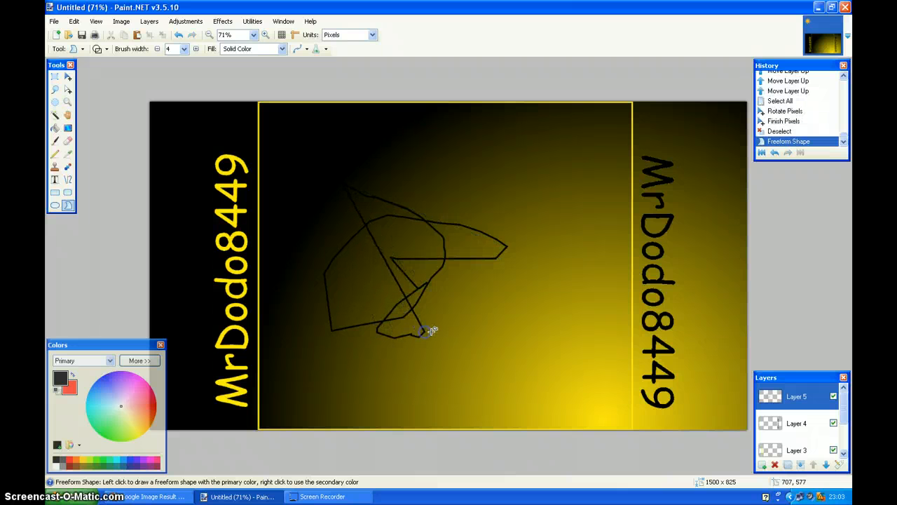
pyautogui.click(424, 234)
pyautogui.click(179, 35)
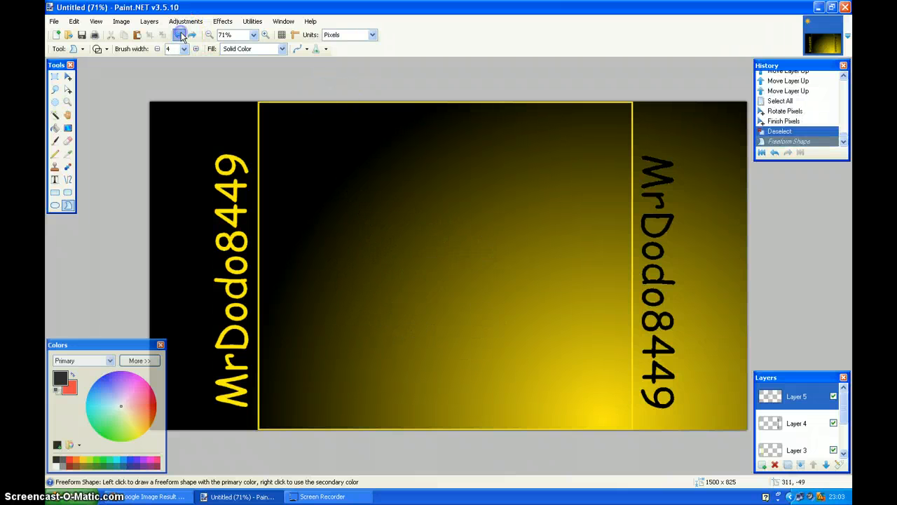
# - Try out the Line / Curve tool by bending a diagonal line into an N-like curve near the canvas center, and undo it
pyautogui.click(68, 184)
pyautogui.moveTo(396, 227)
pyautogui.mouseDown()
pyautogui.moveTo(456, 276)
pyautogui.moveTo(460, 305)
pyautogui.mouseUp()
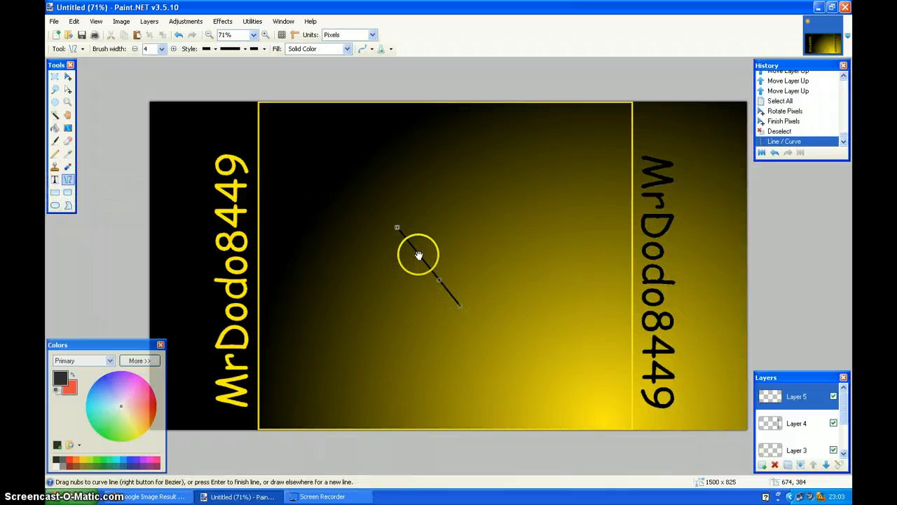
pyautogui.moveTo(416, 254); pyautogui.dragTo(368, 314)
pyautogui.moveTo(438, 280); pyautogui.dragTo(443, 223)
pyautogui.press('Return')
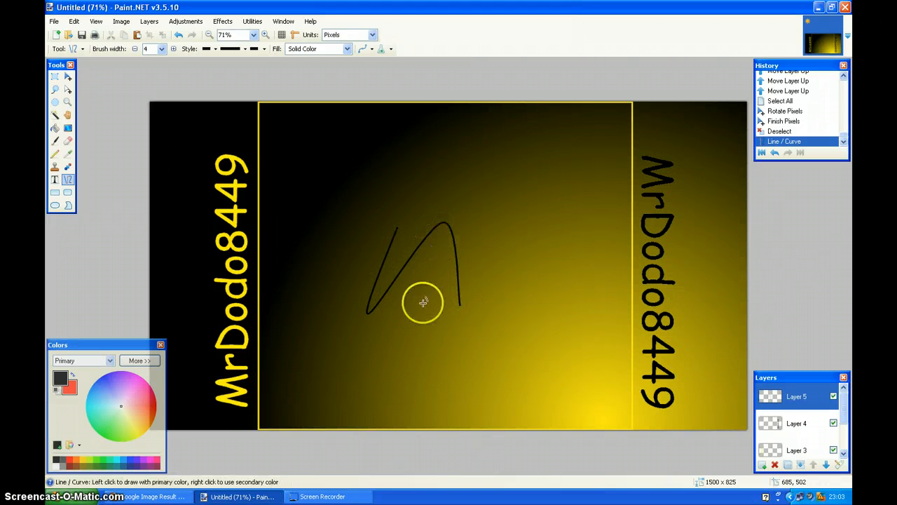
pyautogui.click(180, 34)
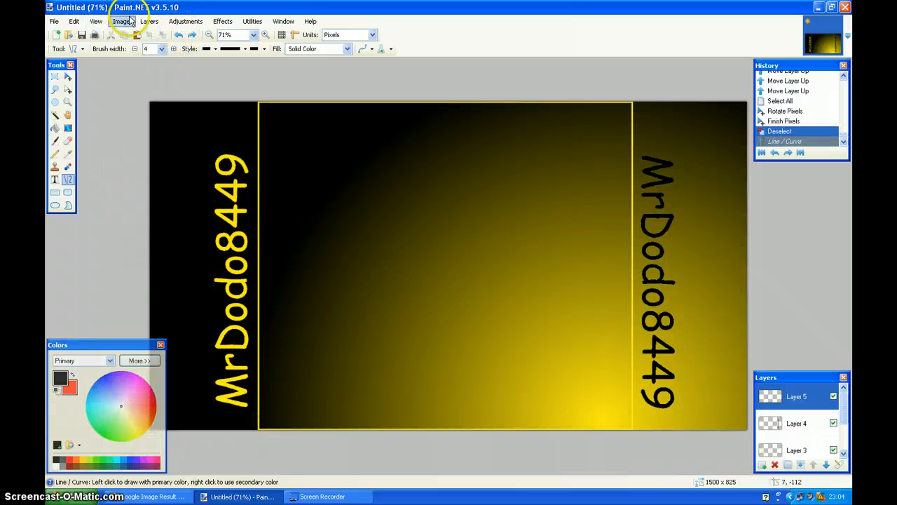
pyautogui.click(59, 22)
pyautogui.click(61, 24)
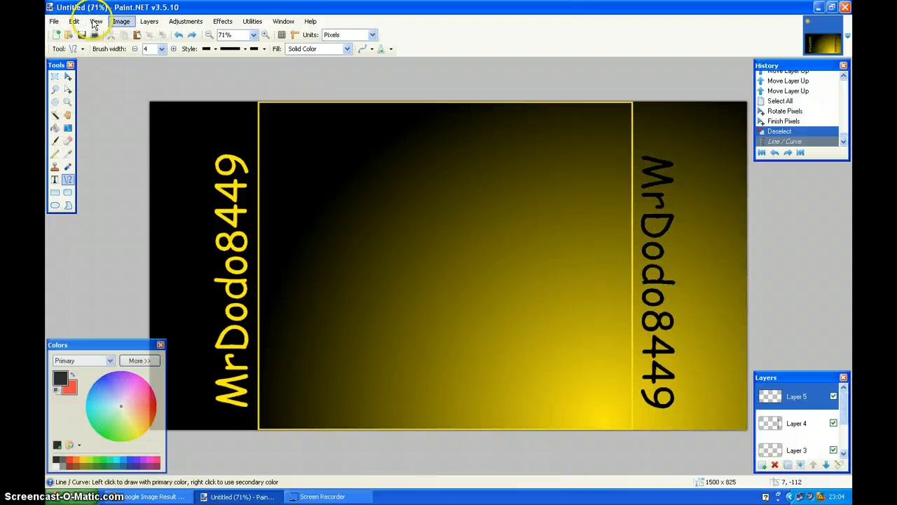
pyautogui.click(56, 22)
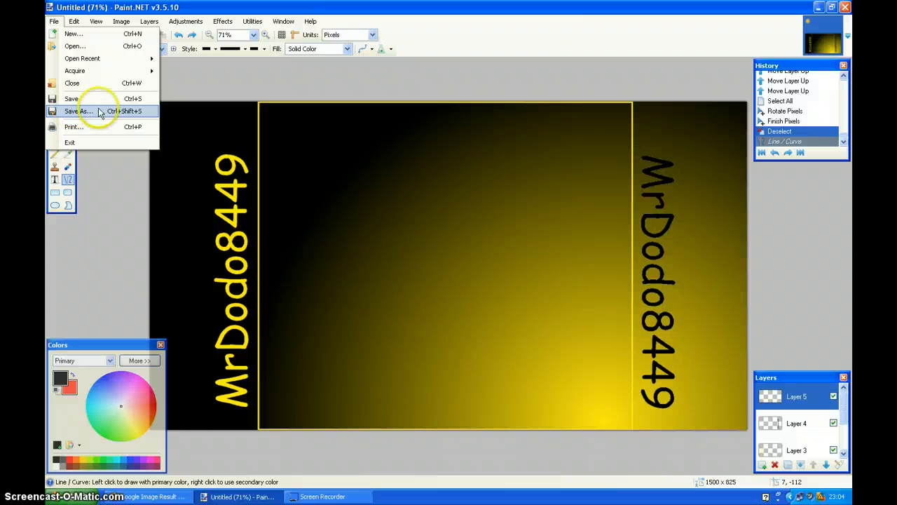
pyautogui.click(65, 112)
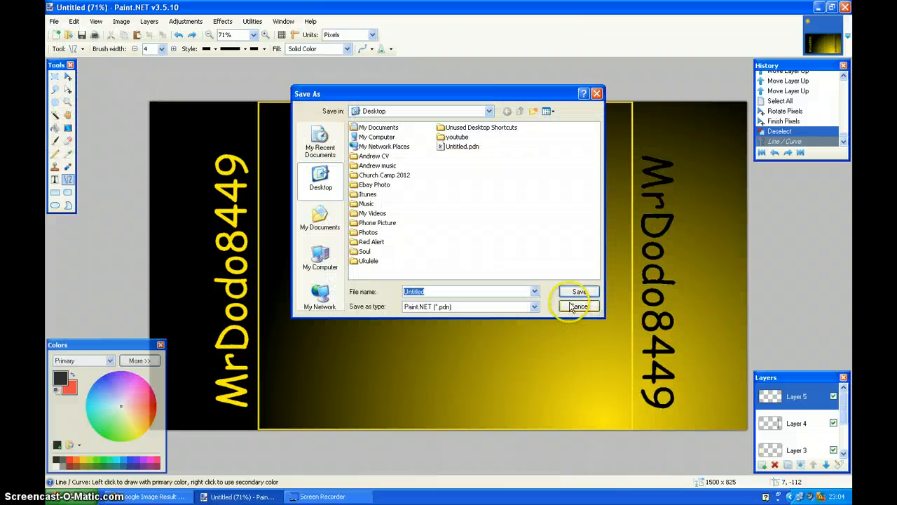
pyautogui.click(577, 307)
# - Flatten the image so all layers merge into a single background layer
pyautogui.click(146, 22)
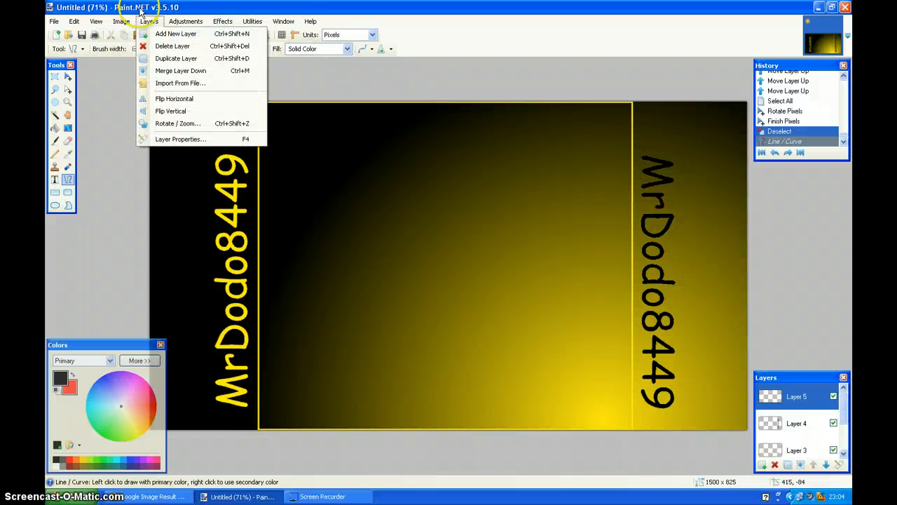
pyautogui.moveTo(120, 21)
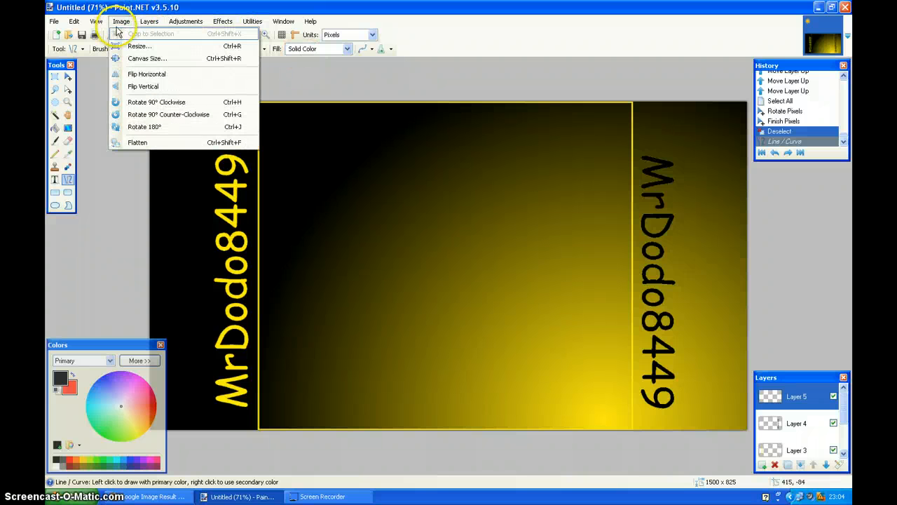
pyautogui.click(178, 144)
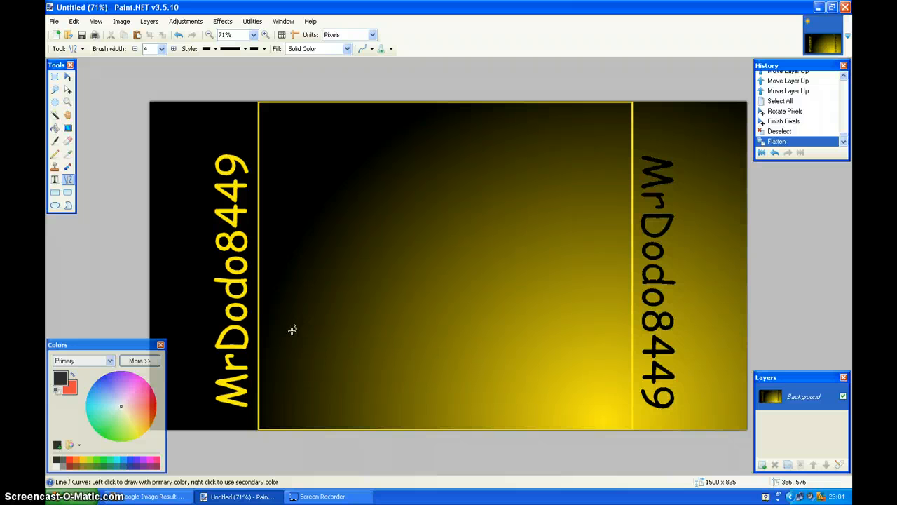
# - Save the flattened image to the Desktop with the file name youtube video background and the JPEG file type
pyautogui.click(54, 22)
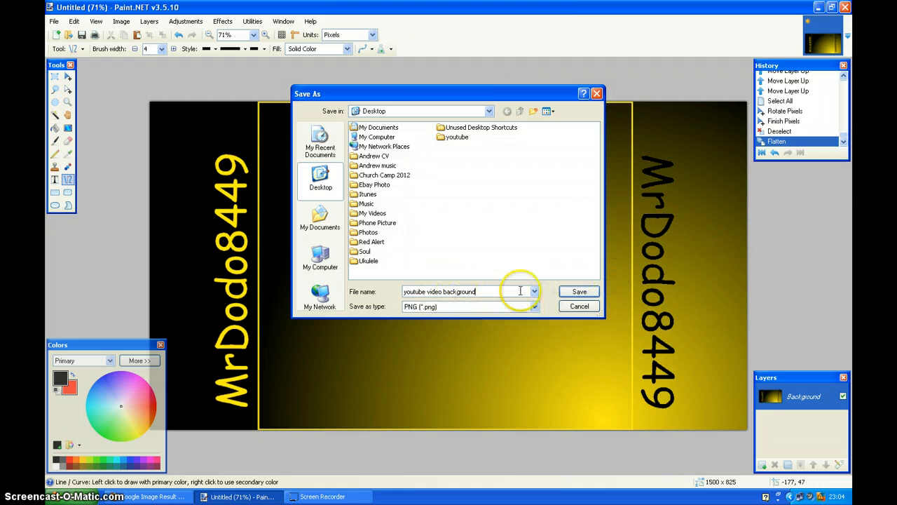
pyautogui.click(578, 292)
pyautogui.click(536, 307)
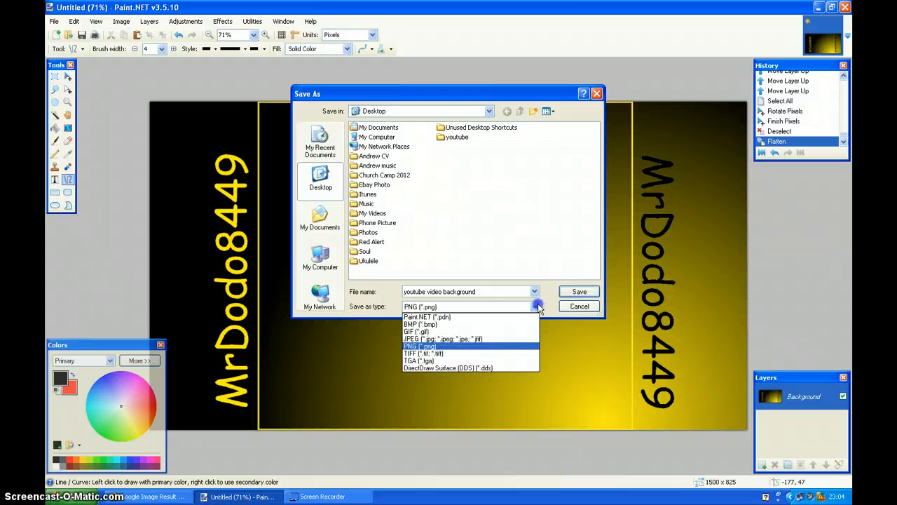
pyautogui.click(499, 340)
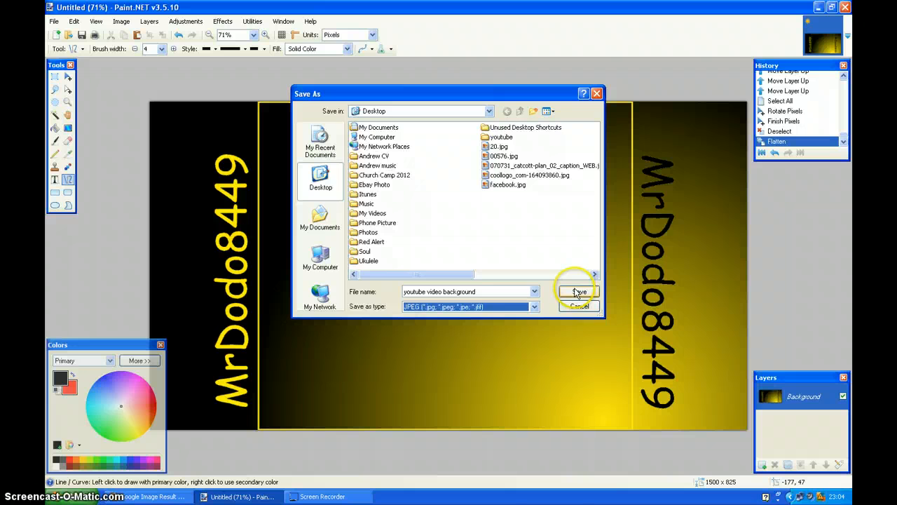
pyautogui.click(579, 292)
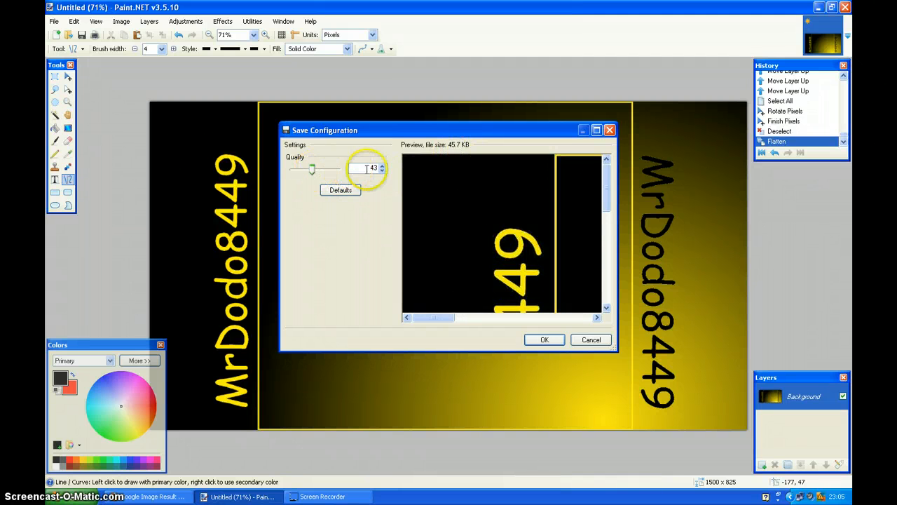
# - Compare different JPEG quality levels in the save preview, set the quality to 93 and confirm the save configuration
pyautogui.moveTo(320, 173); pyautogui.dragTo(324, 174)
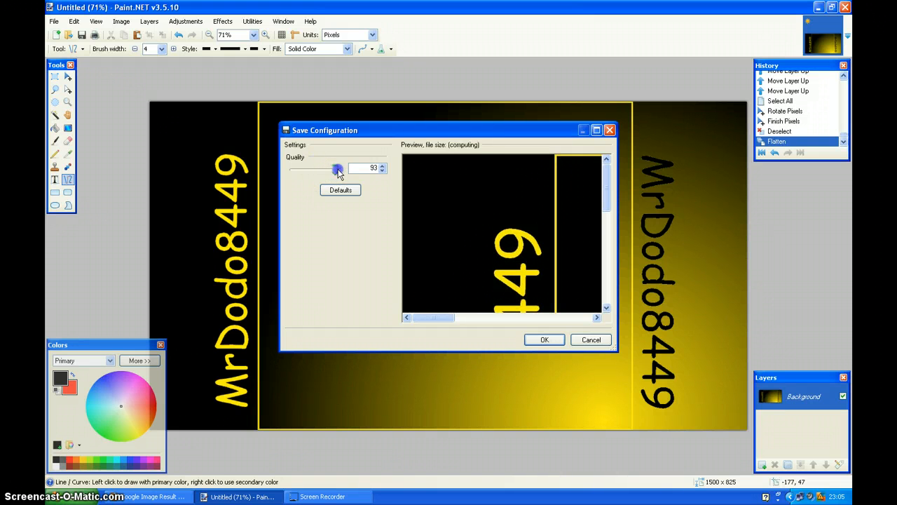
pyautogui.click(382, 172)
pyautogui.click(382, 172)
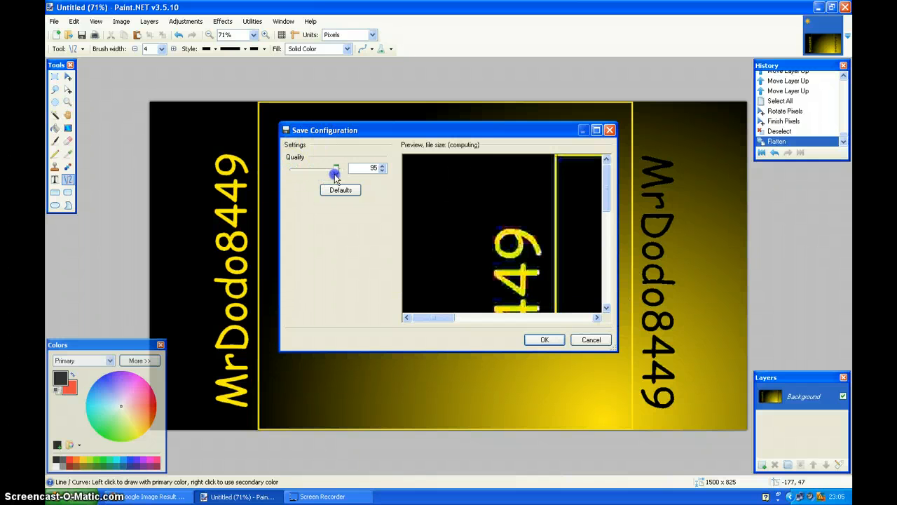
pyautogui.moveTo(335, 178); pyautogui.dragTo(336, 178)
pyautogui.click(382, 170)
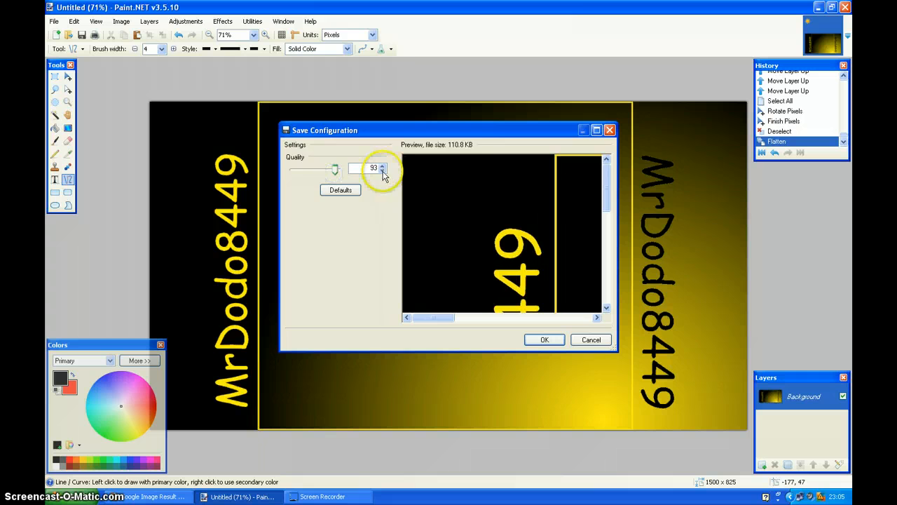
pyautogui.click(544, 339)
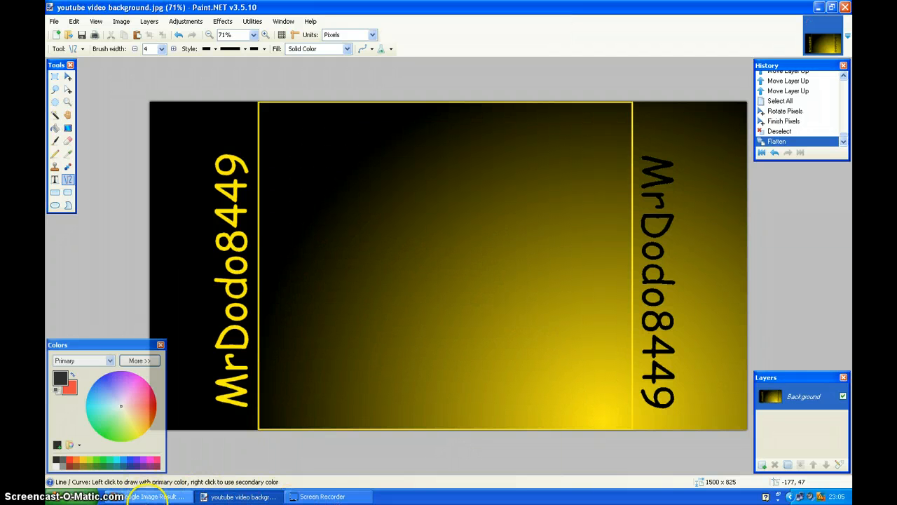
# - Switch to the YouTube channel in Firefox, open its channel settings and remove the current background image
pyautogui.click(151, 496)
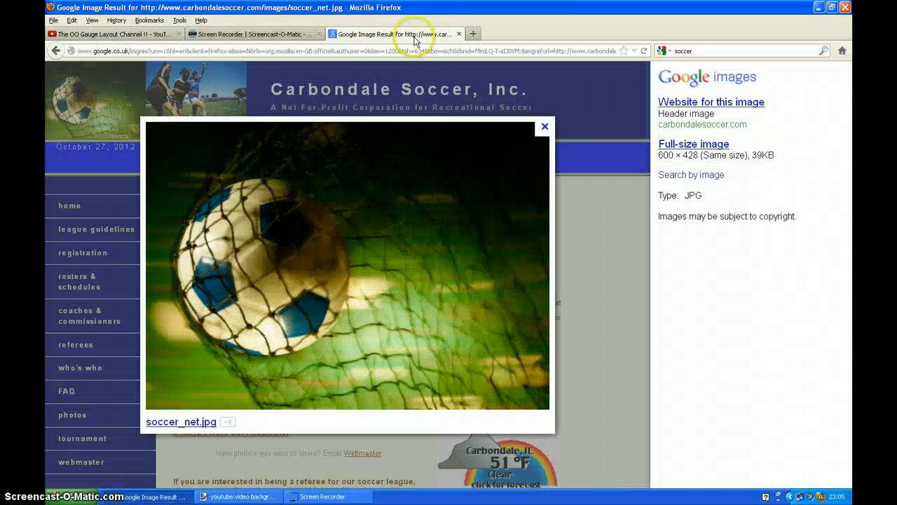
pyautogui.click(103, 35)
pyautogui.scroll(3, 290, 220)
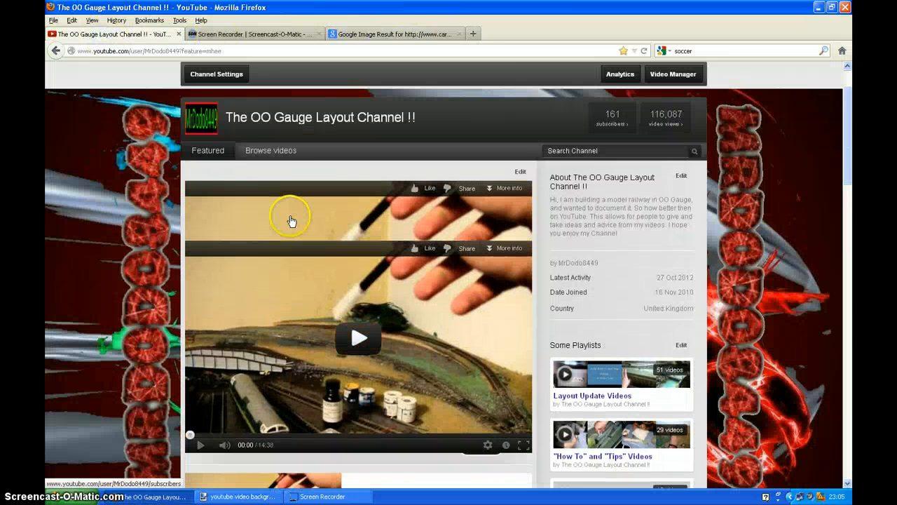
pyautogui.click(220, 139)
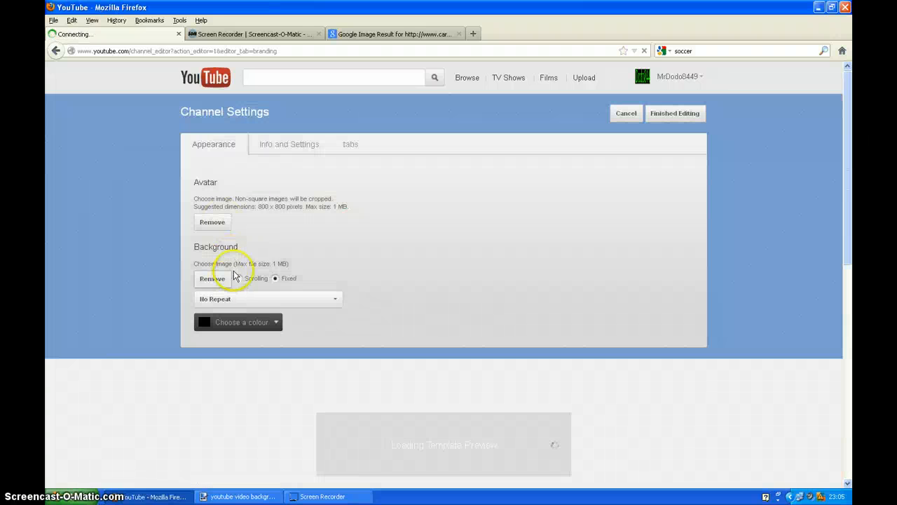
pyautogui.click(212, 279)
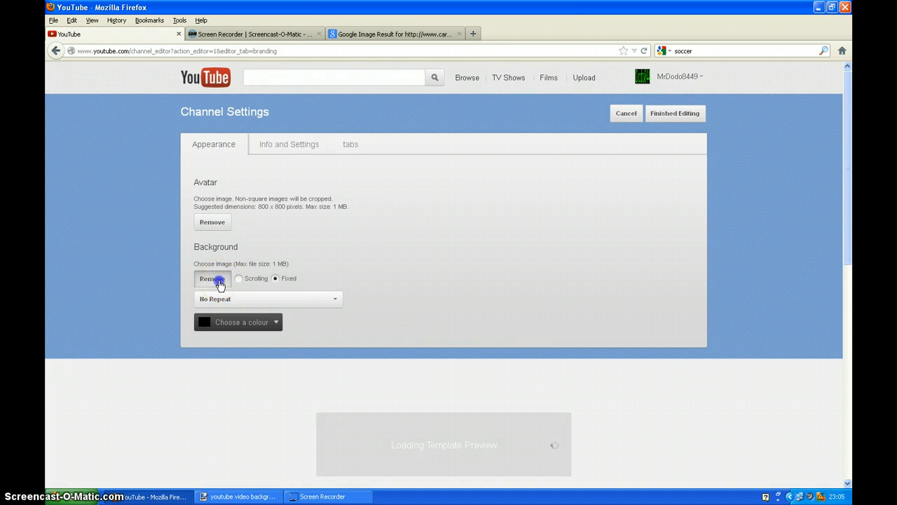
# - Upload youtube video background.jpg from the Desktop as the channel background and finish editing the channel settings
pyautogui.click(217, 280)
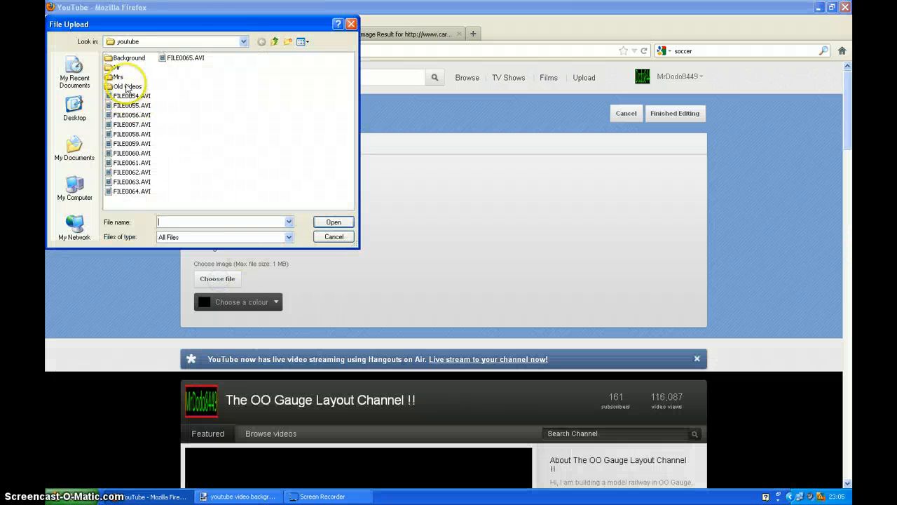
pyautogui.click(75, 109)
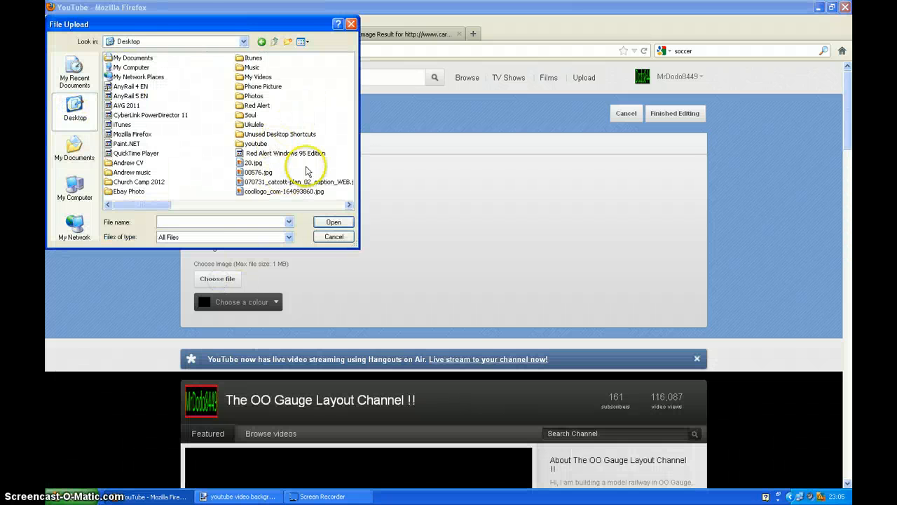
pyautogui.click(263, 206)
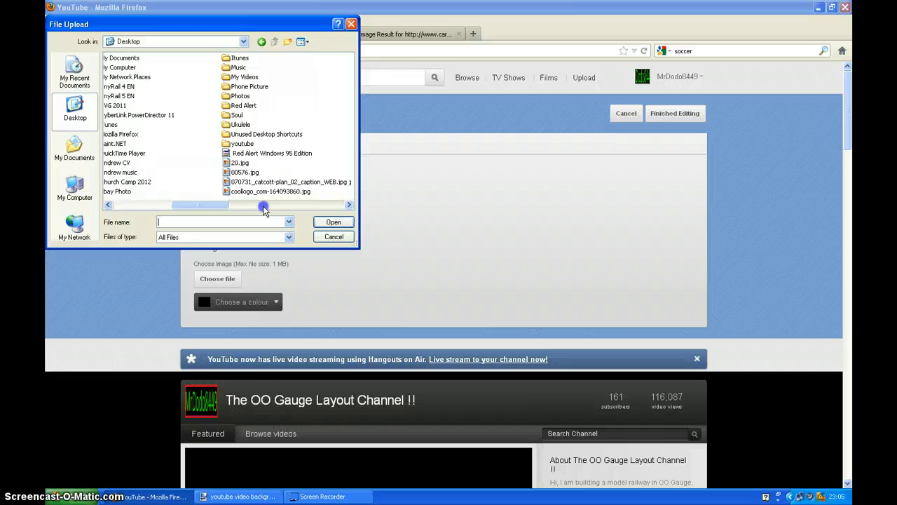
pyautogui.click(261, 205)
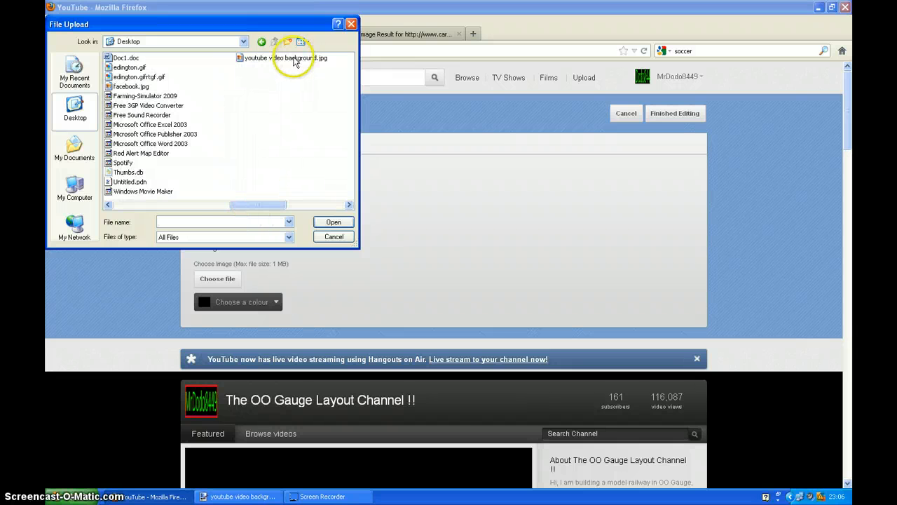
pyautogui.click(256, 59)
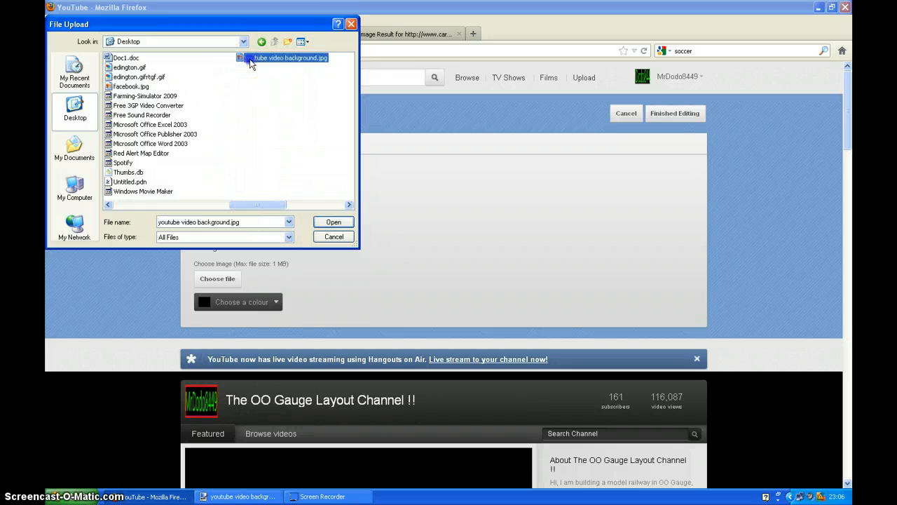
pyautogui.click(332, 223)
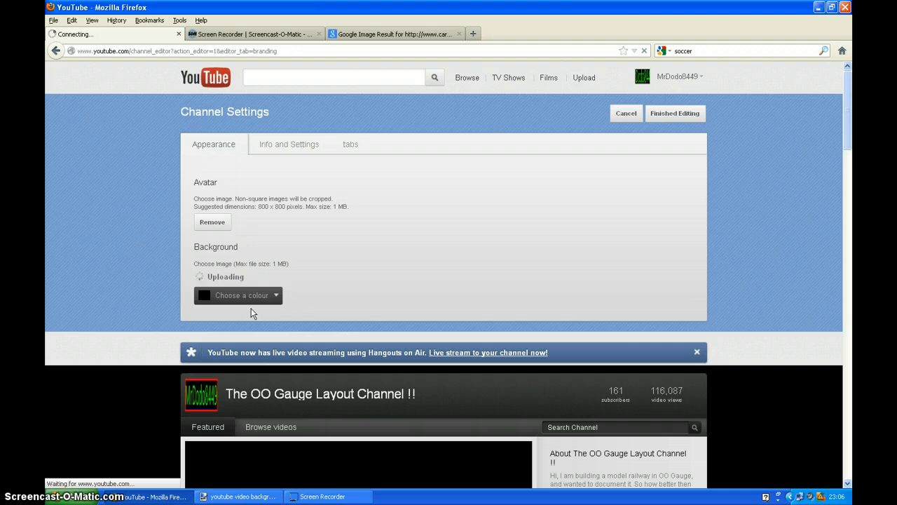
pyautogui.click(246, 276)
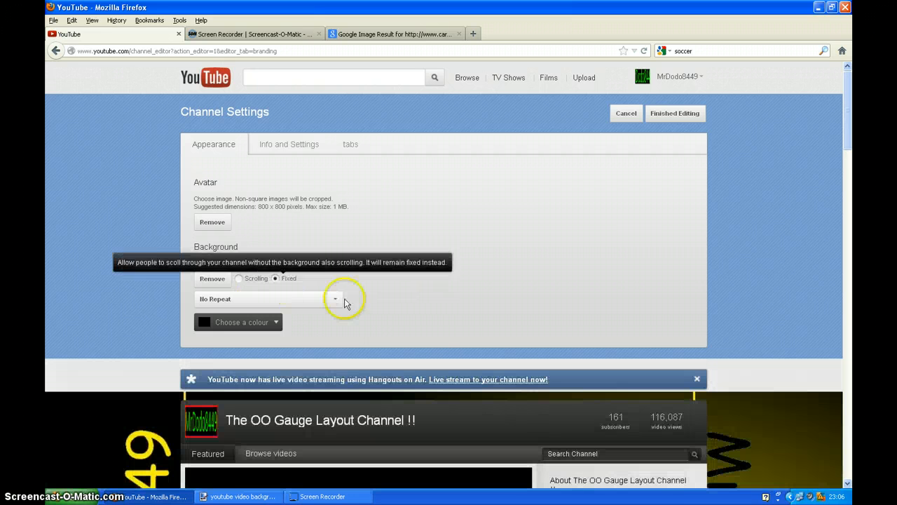
pyautogui.click(694, 115)
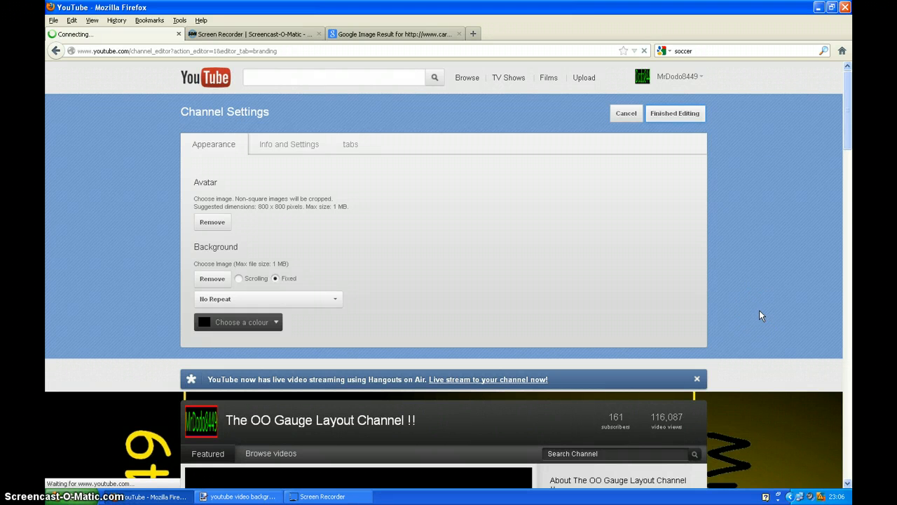
pyautogui.click(759, 310)
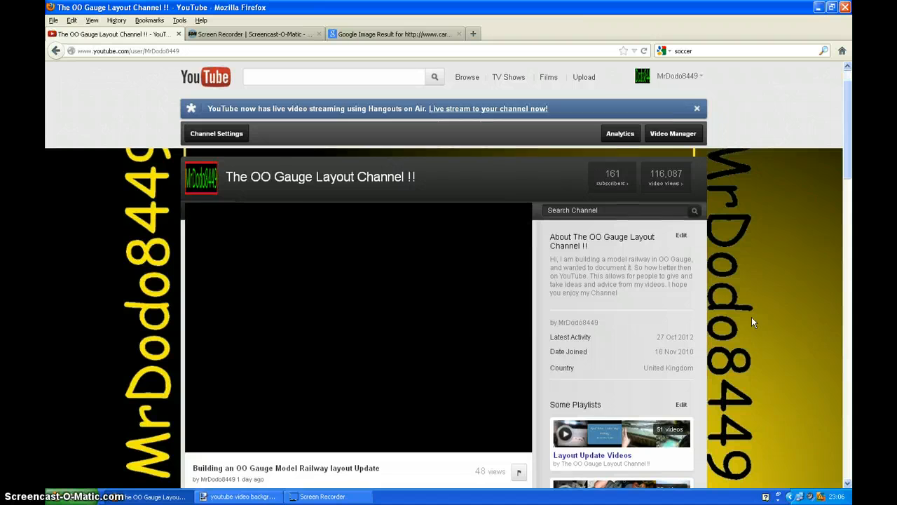
# - Compare the placement of the vertical channel names on the channel page with the Paint.NET canvas
pyautogui.scroll(-10, 752, 320)
pyautogui.click(301, 320)
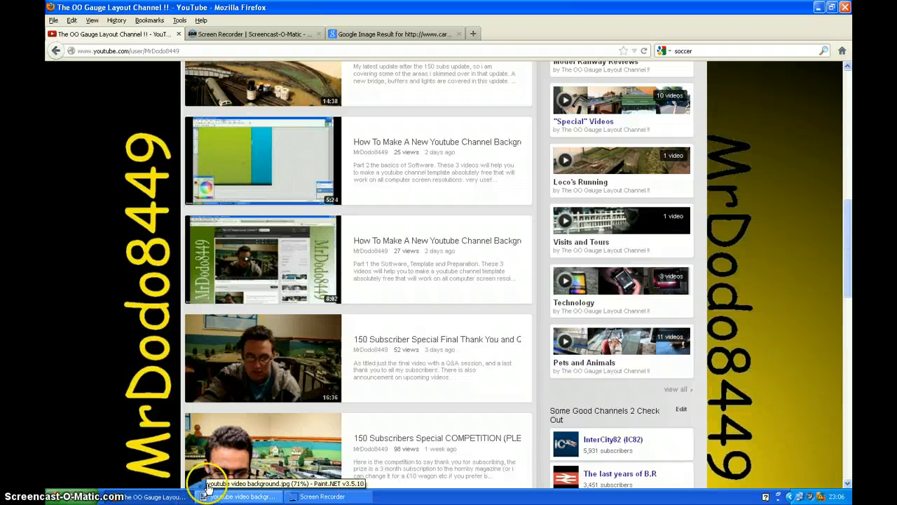
pyautogui.click(278, 497)
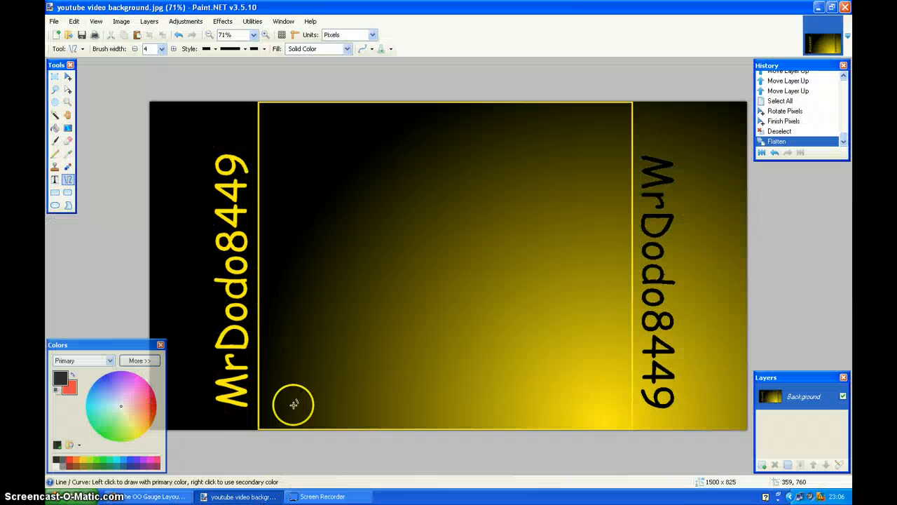
pyautogui.click(256, 497)
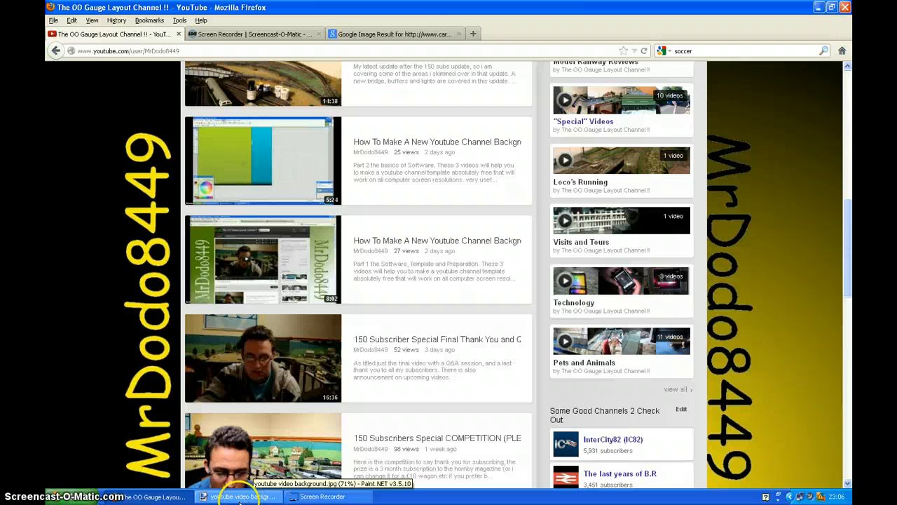
pyautogui.click(239, 495)
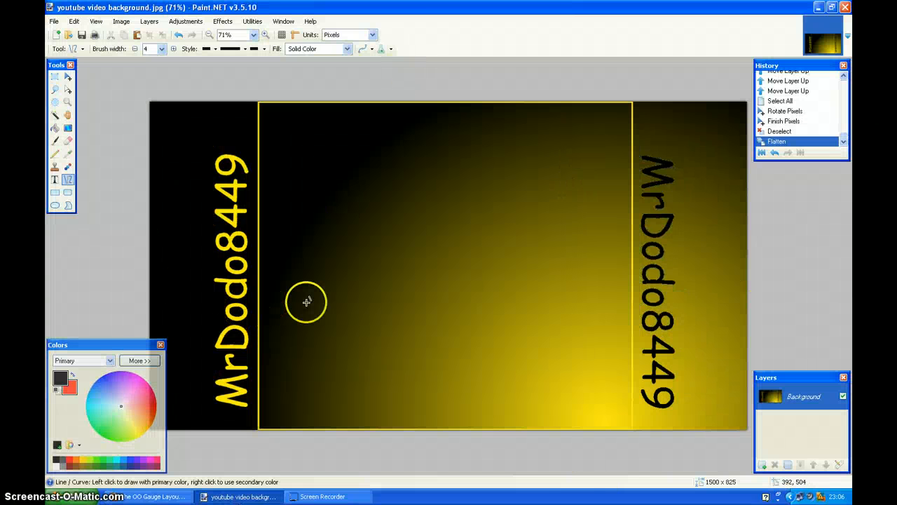
pyautogui.click(147, 497)
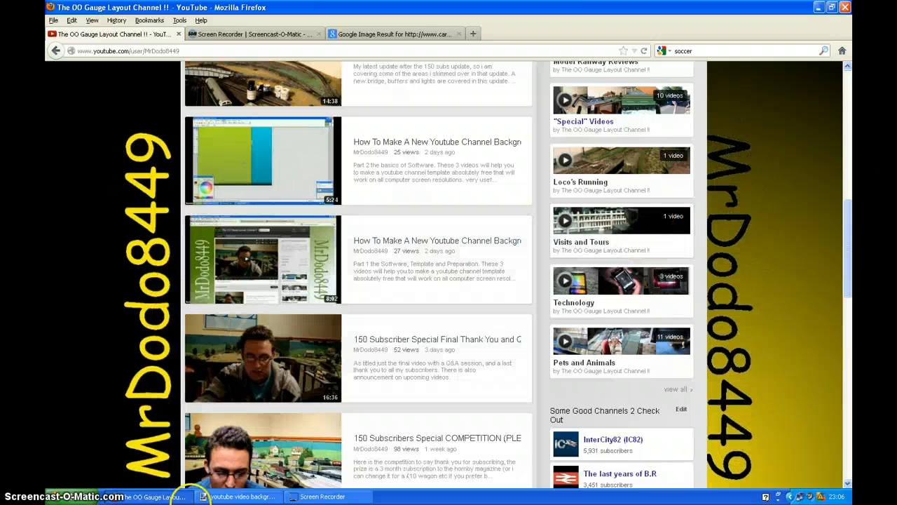
pyautogui.click(238, 496)
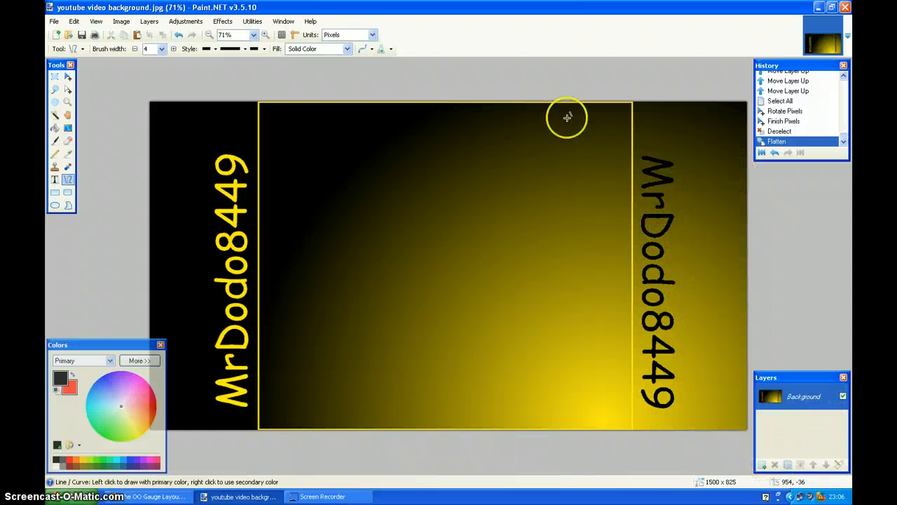
# - Undo the flatten and shift the black vertical channel name on Layer 4 about 16 pixels to the right
pyautogui.click(177, 35)
pyautogui.click(797, 427)
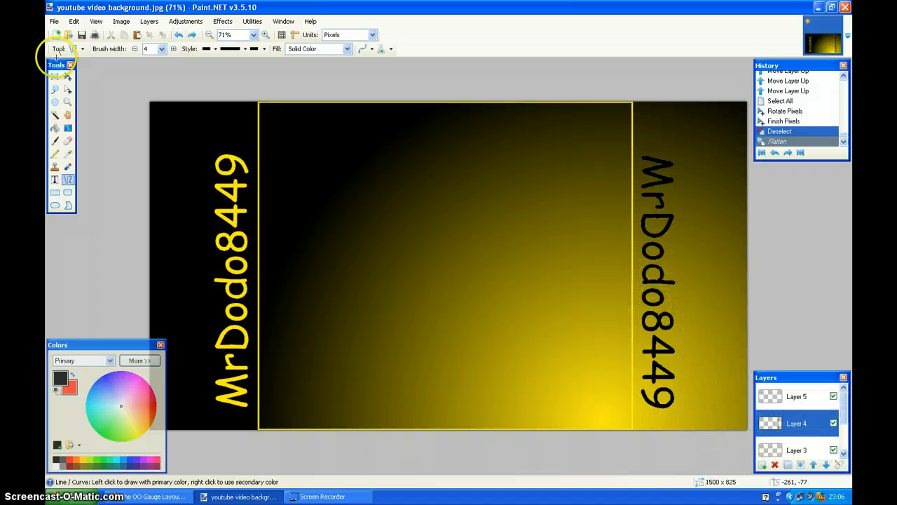
pyautogui.click(68, 77)
pyautogui.hotkey('ctrl', 'a')
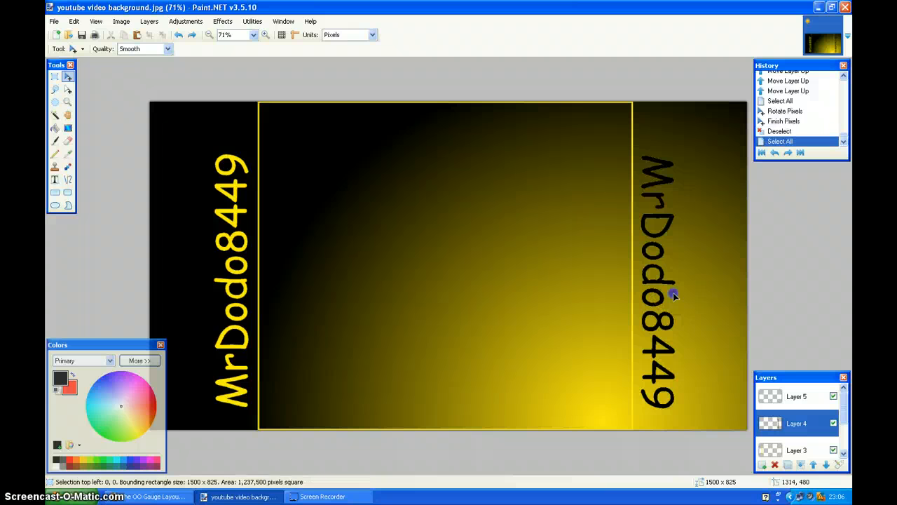
pyautogui.moveTo(677, 296); pyautogui.dragTo(680, 293)
# - Save the image as a JPEG over youtube video background.jpg on the Desktop, accepting the quality setting and flattening the layers
pyautogui.click(55, 22)
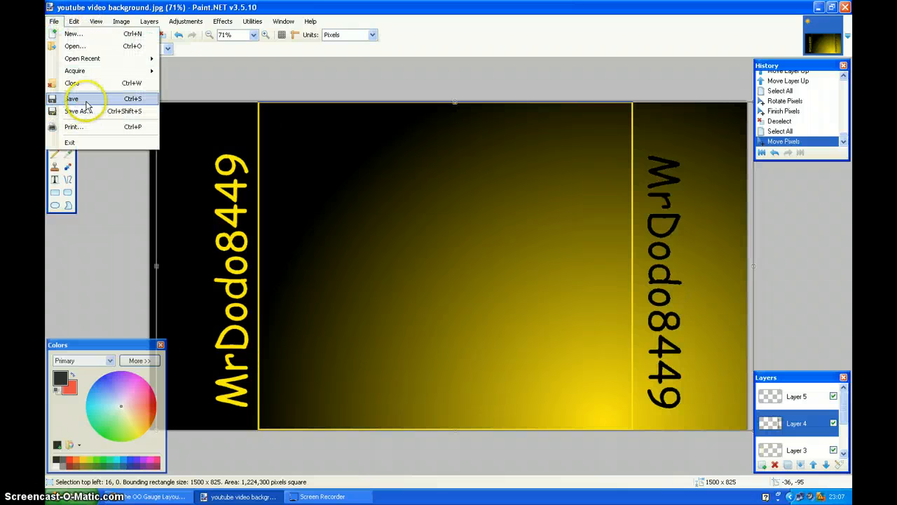
pyautogui.click(73, 98)
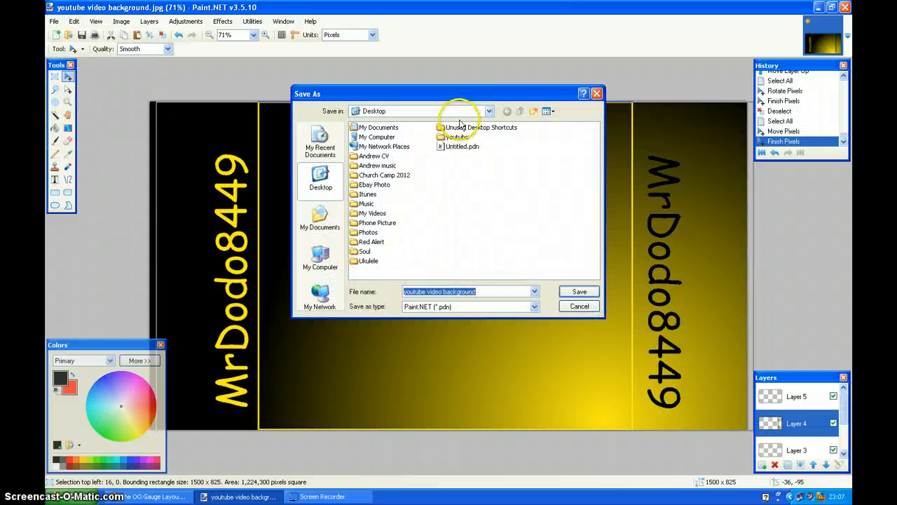
pyautogui.click(488, 307)
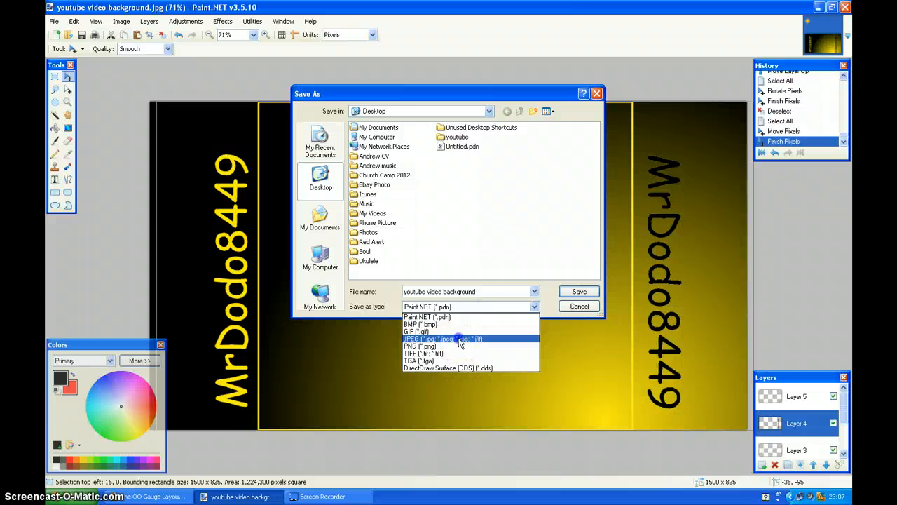
pyautogui.click(460, 340)
pyautogui.click(522, 194)
pyautogui.click(579, 291)
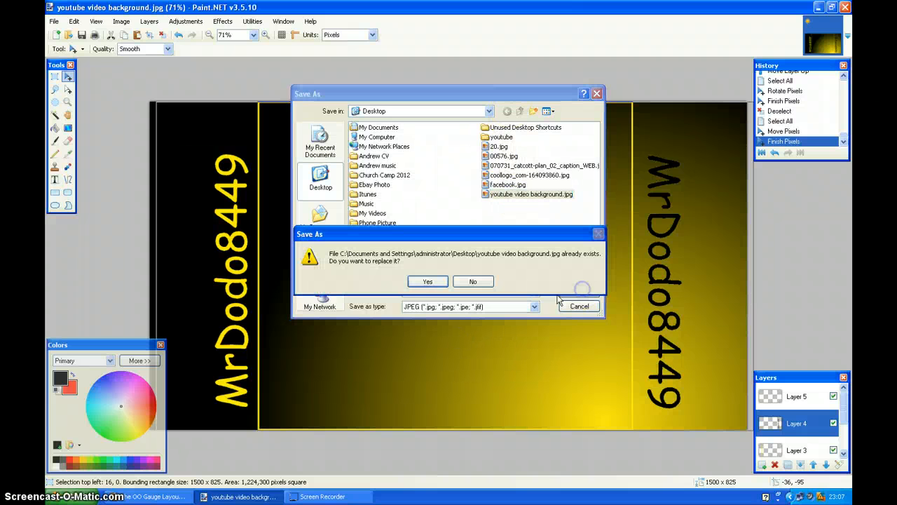
pyautogui.click(426, 284)
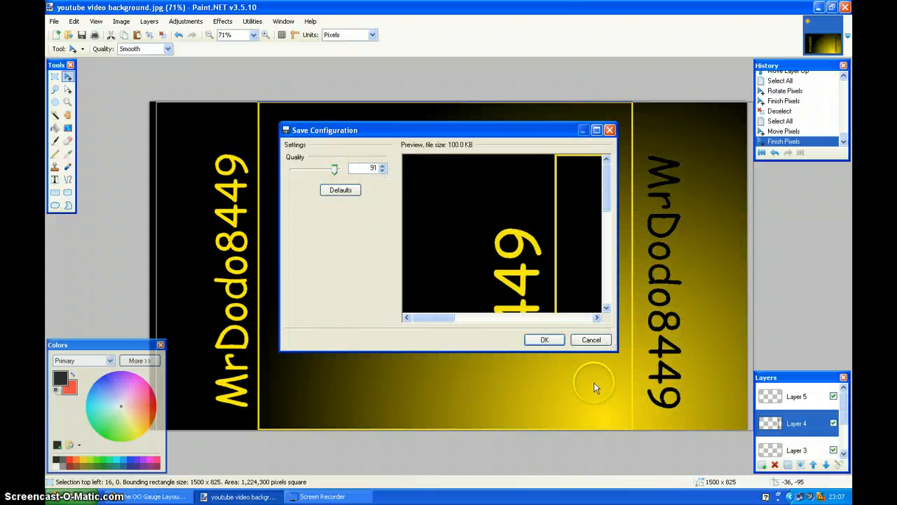
pyautogui.click(543, 341)
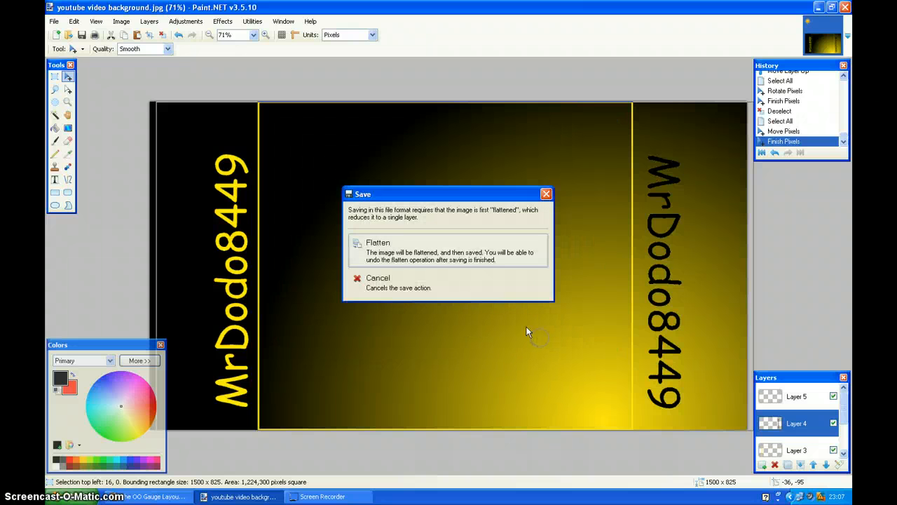
pyautogui.click(400, 257)
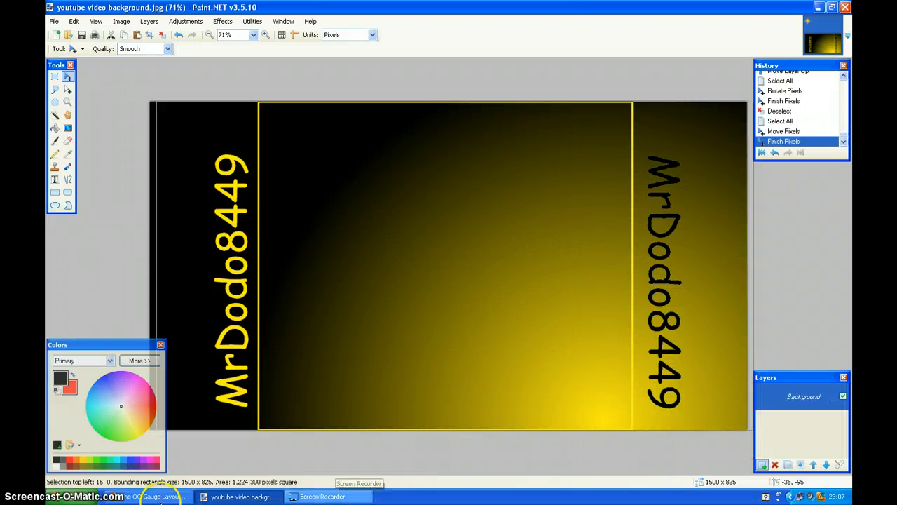
# - Switch back to the YouTube channel in Firefox, reopen its channel settings and remove the uploaded background image
pyautogui.click(151, 497)
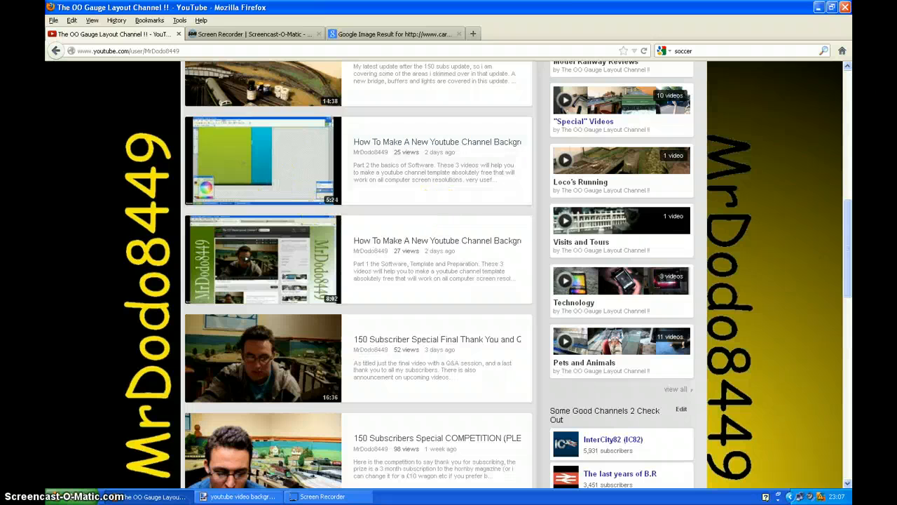
pyautogui.scroll(10, 288, 210)
pyautogui.click(226, 133)
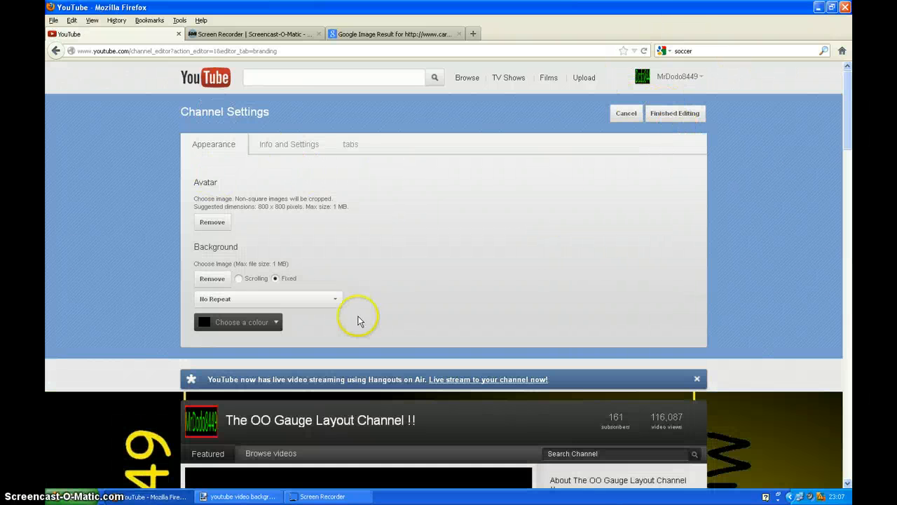
pyautogui.click(213, 280)
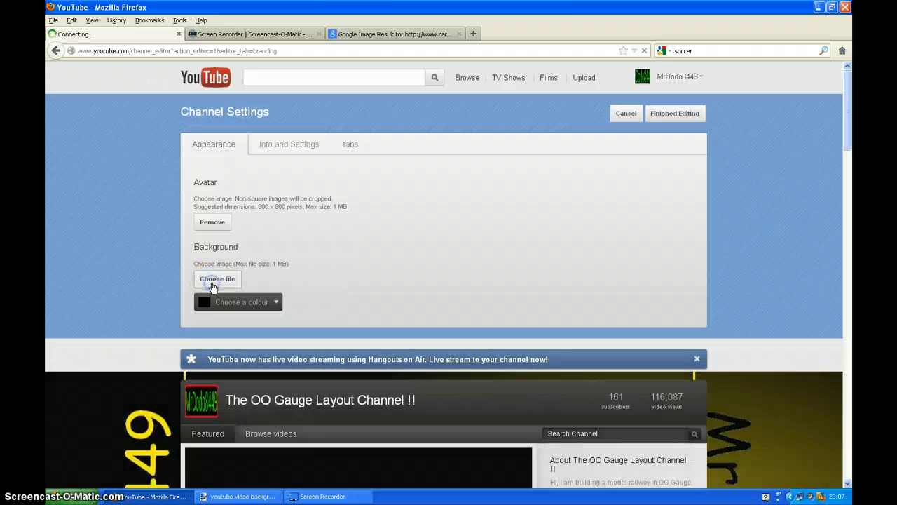
# - Upload the revised youtube video background.jpg from the Desktop as the channel background and finish editing
pyautogui.click(212, 281)
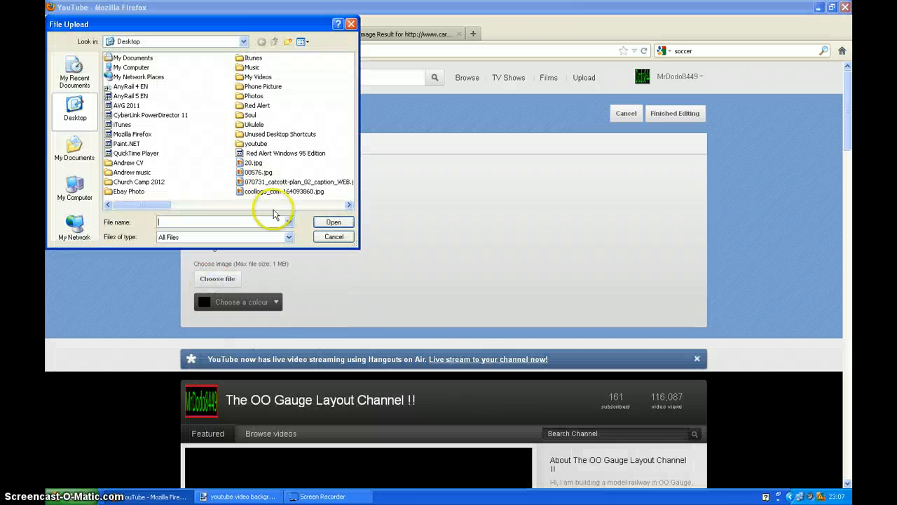
pyautogui.click(276, 204)
pyautogui.click(329, 204)
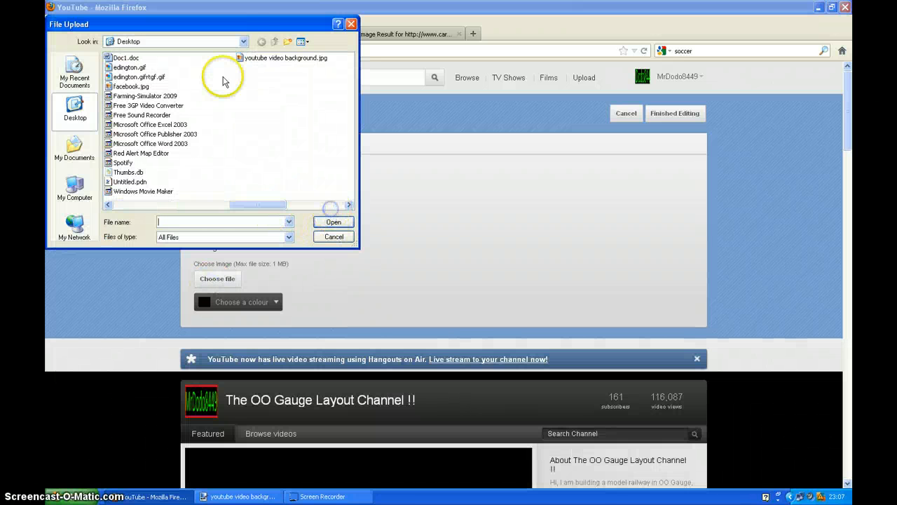
pyautogui.doubleClick(262, 60)
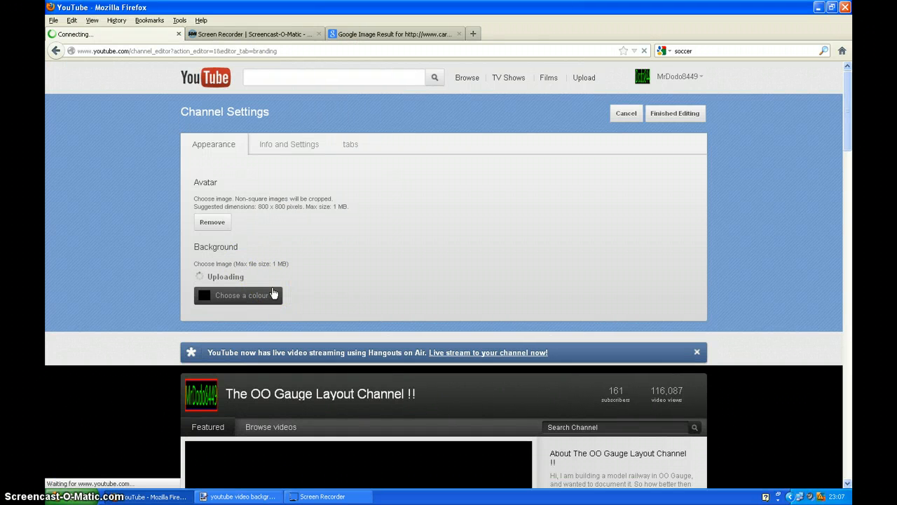
pyautogui.click(653, 114)
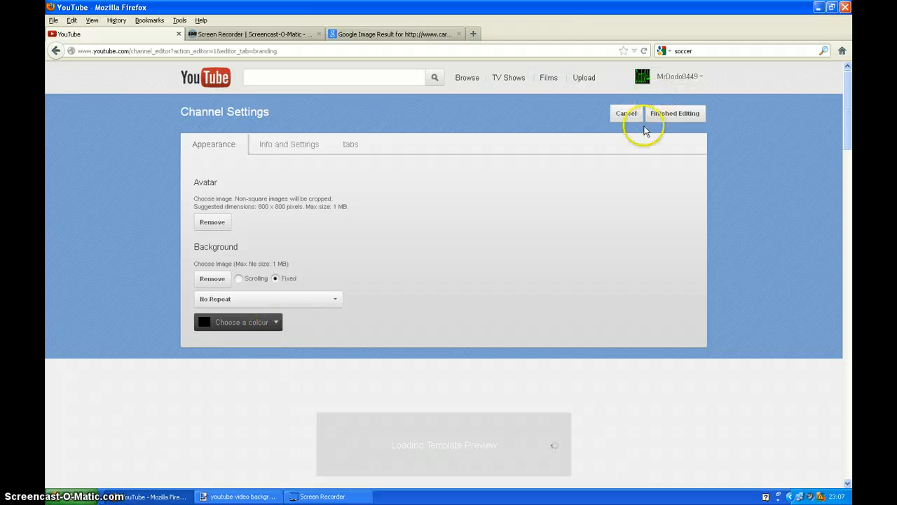
pyautogui.click(776, 285)
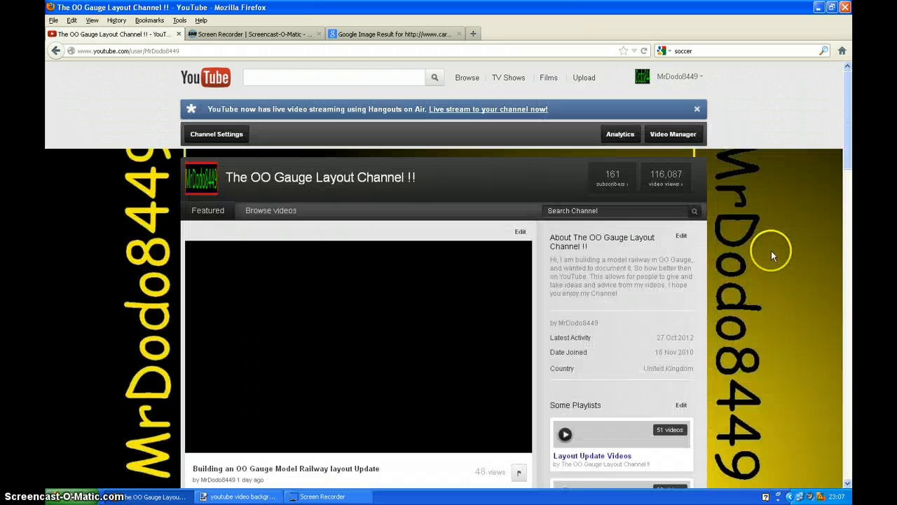
# - Examine how the revised background and both vertical channel names sit beside the channel content
pyautogui.scroll(-2, 772, 250)
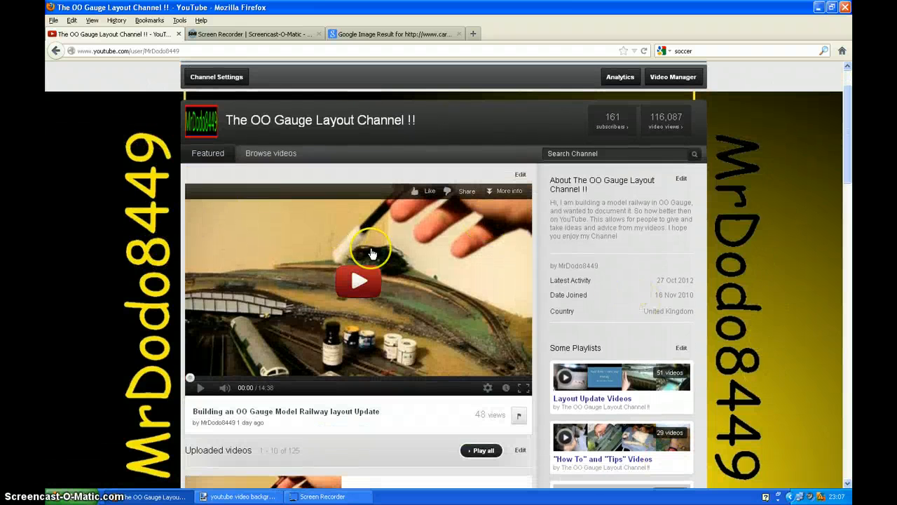
pyautogui.scroll(2, 814, 210)
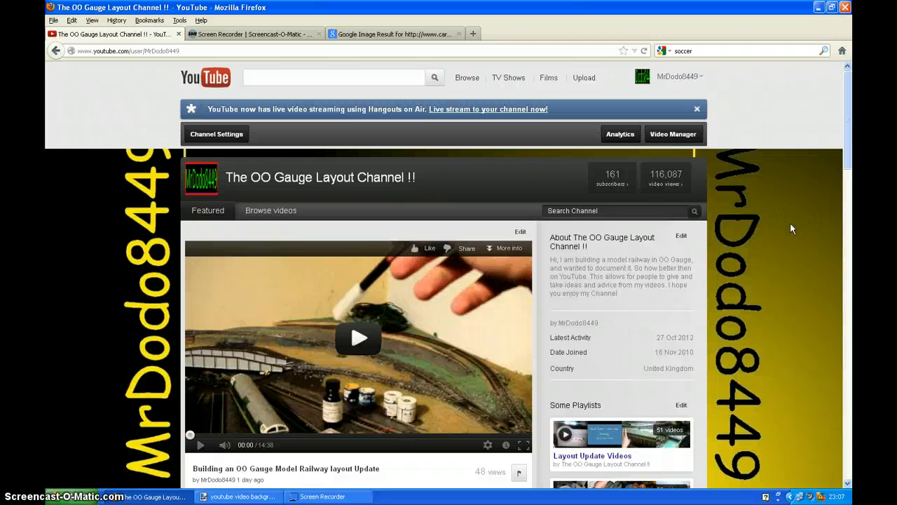
pyautogui.scroll(-2, 791, 228)
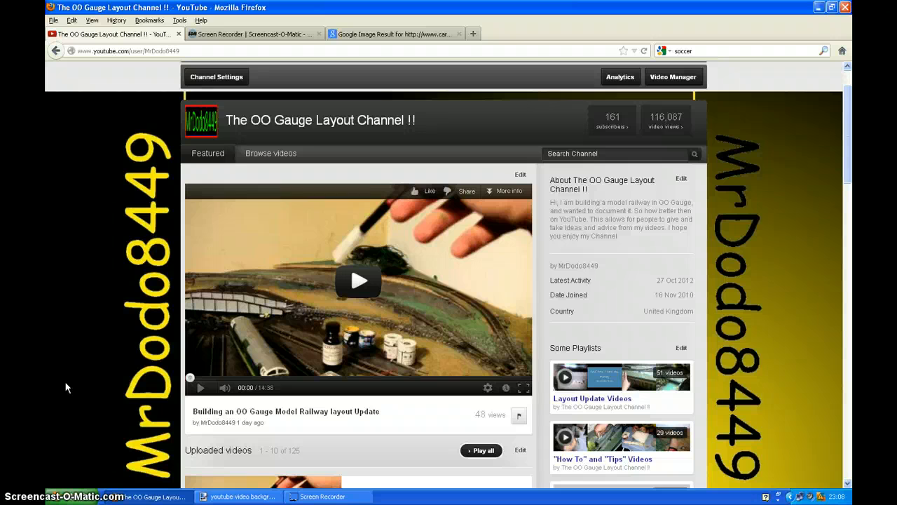
pyautogui.scroll(2, 65, 381)
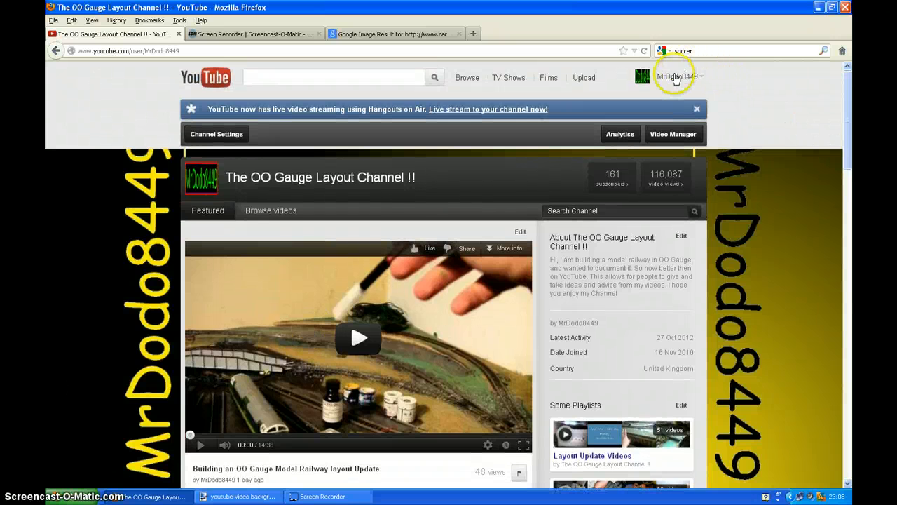